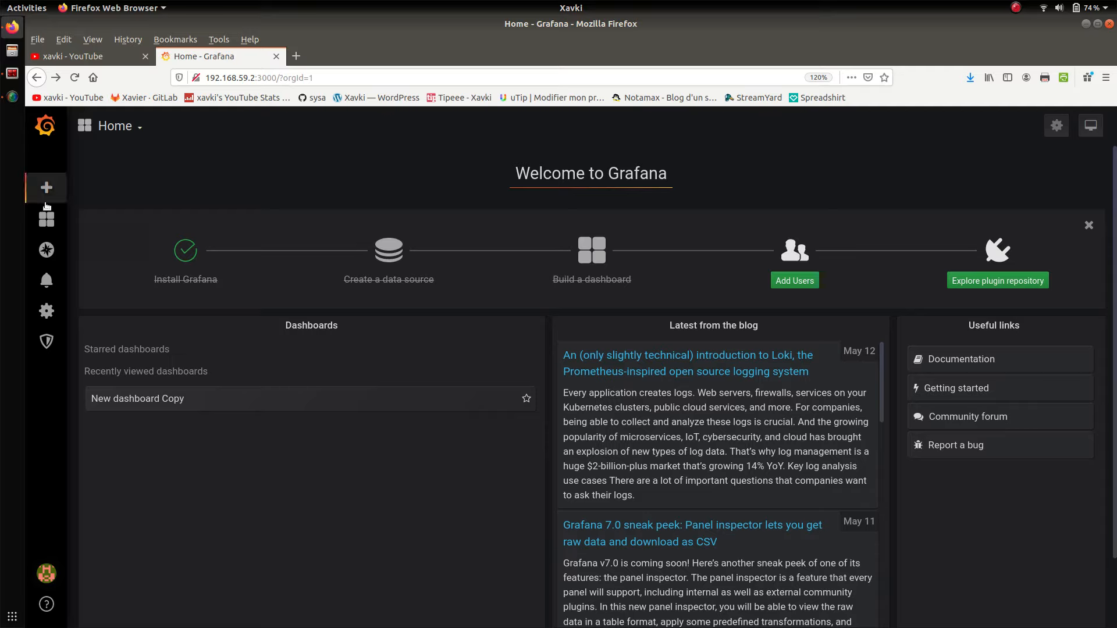
- Open New dashboard Copy from the Front folder in the dashboard management page
mouse_move(52, 227)
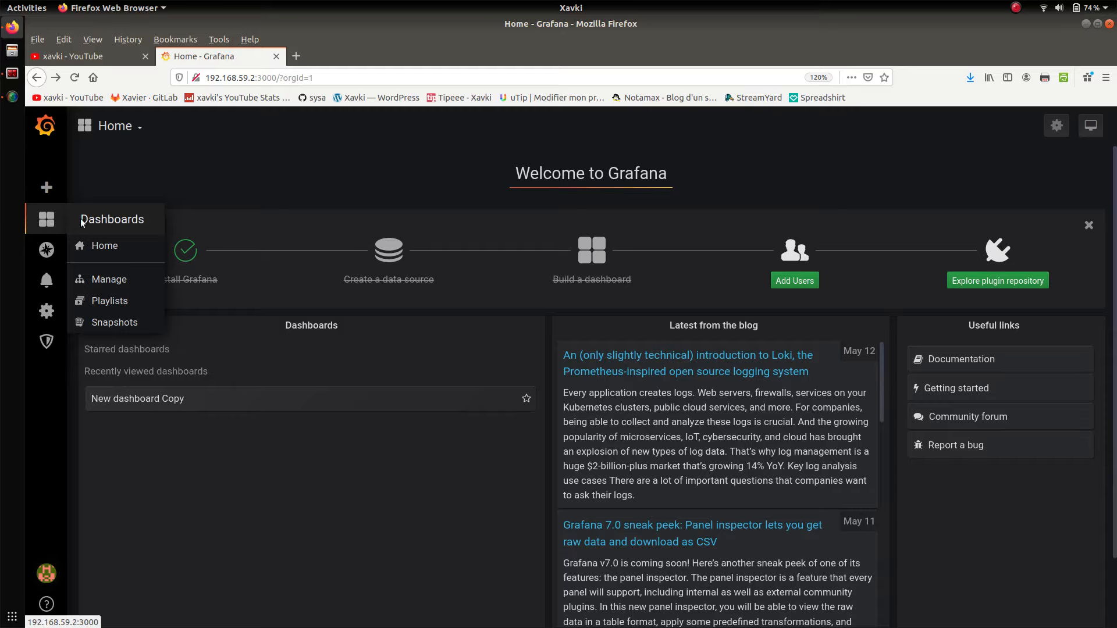
left_click(113, 278)
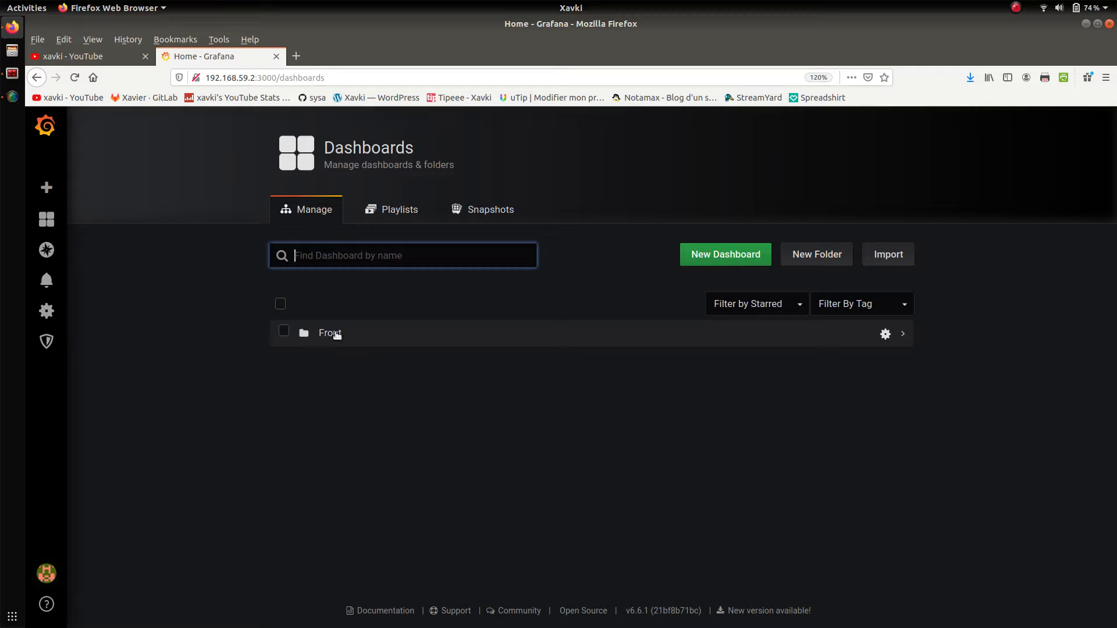
mouse_move(46, 219)
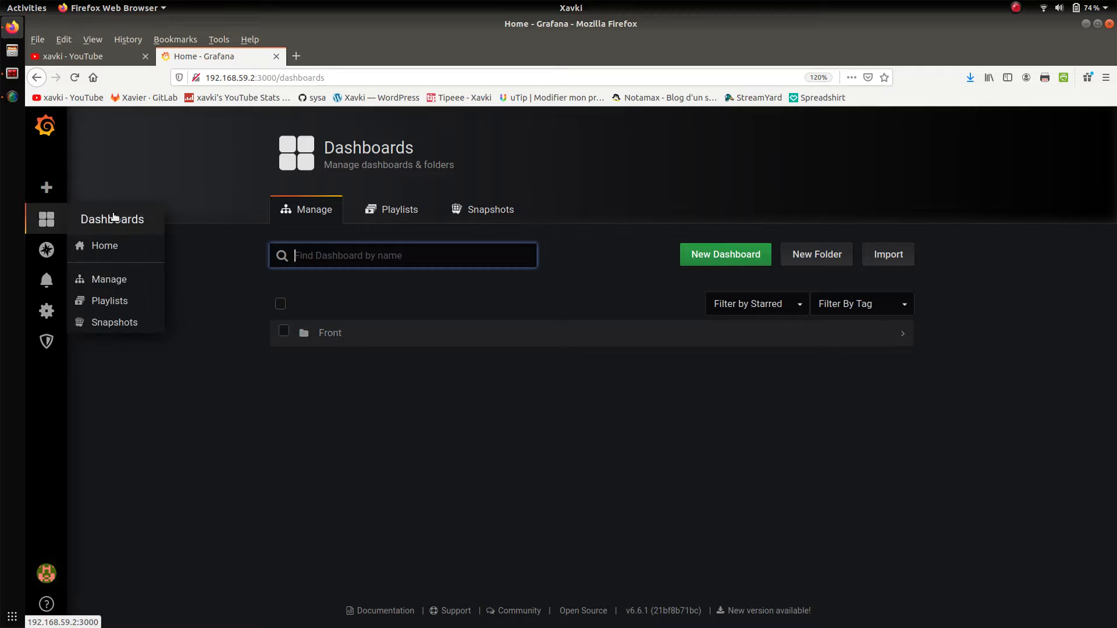
left_click(321, 332)
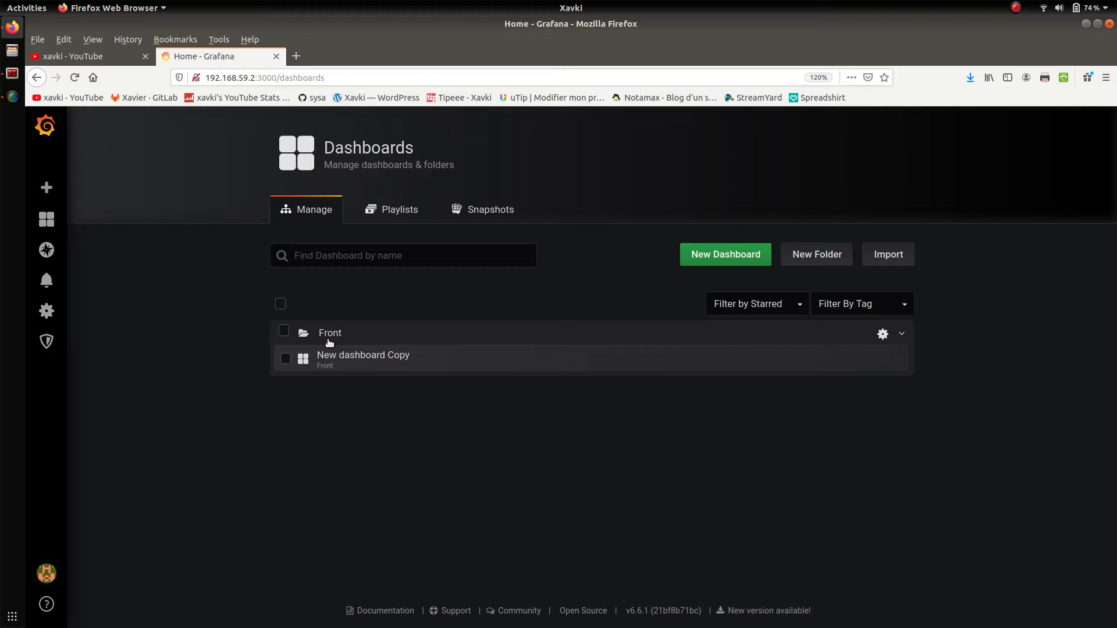
left_click(357, 358)
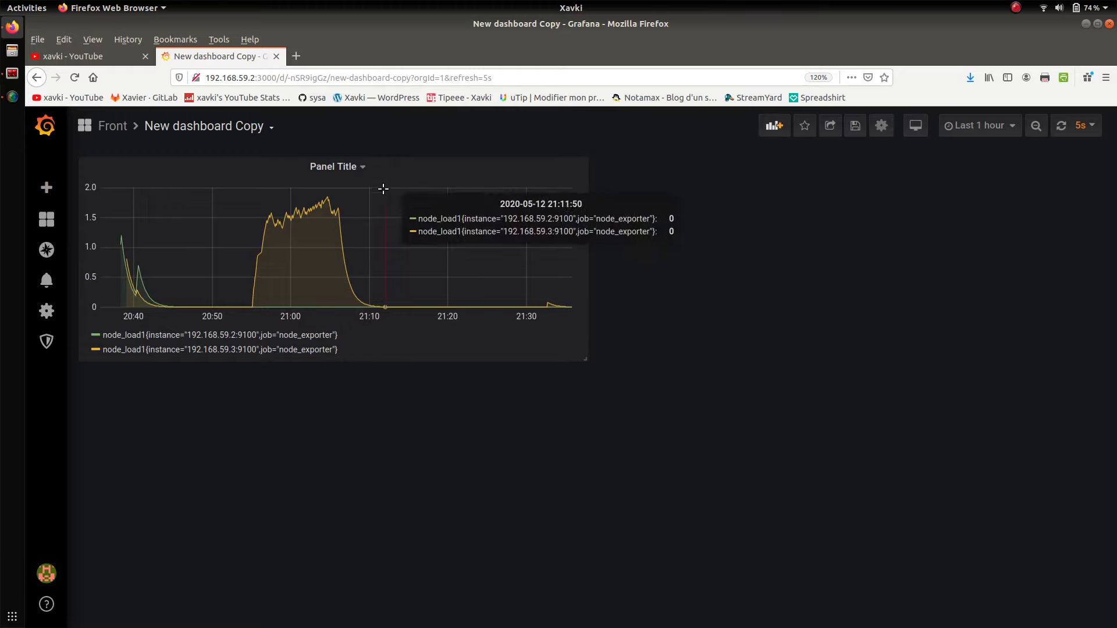
- Add a new query panel to the dashboard and set its data source to Prometheus
left_click(773, 126)
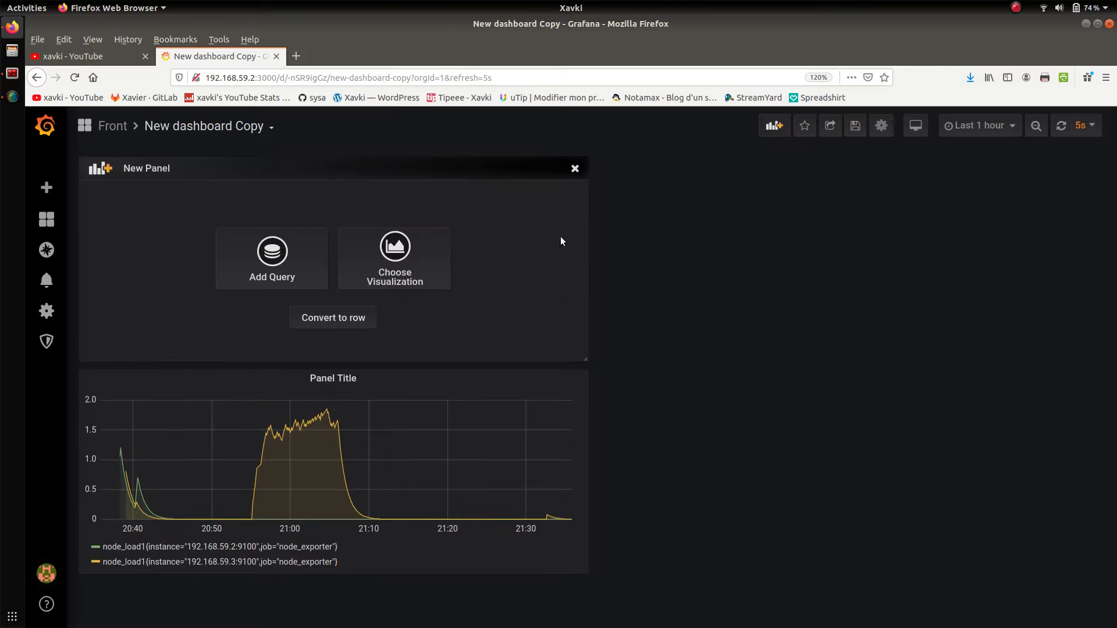
left_click(260, 263)
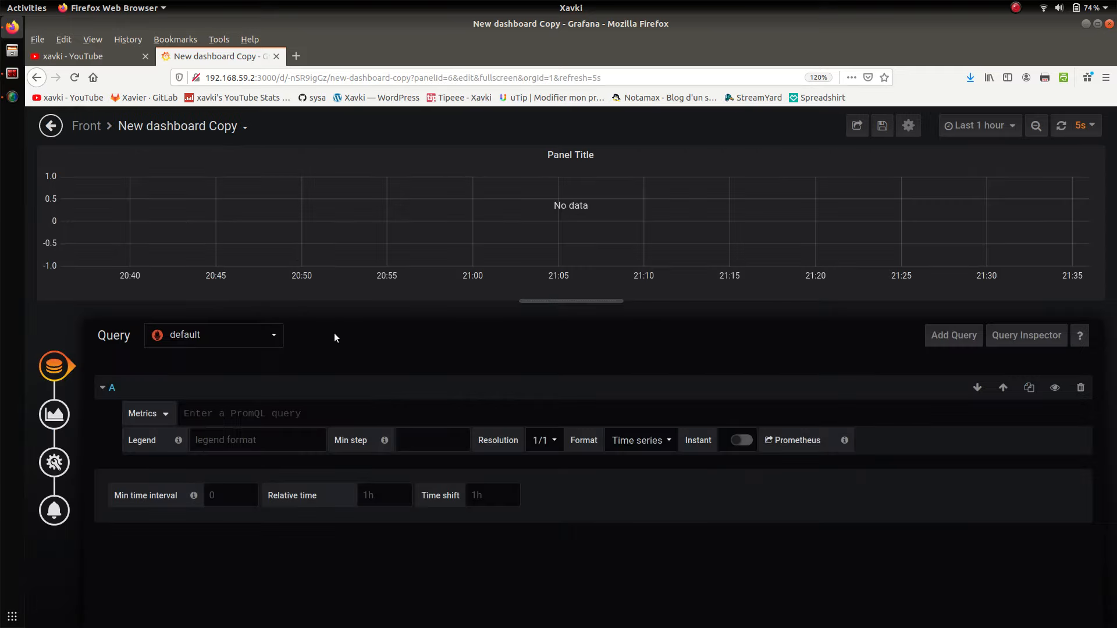
left_click(257, 339)
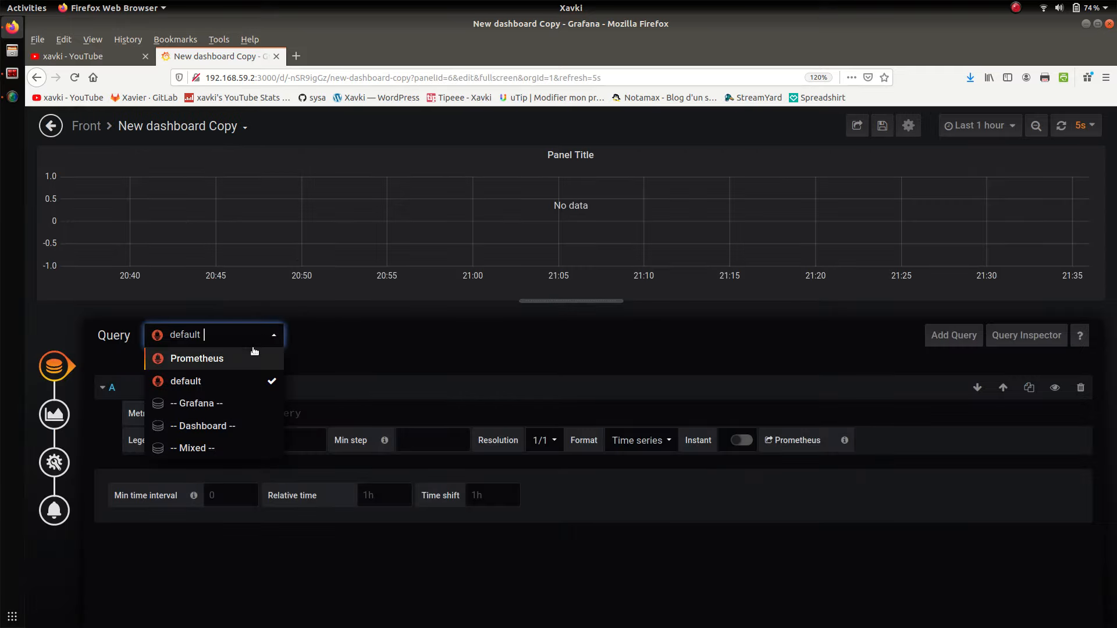
left_click(254, 355)
- Set the panel's query A to the metric node_load1
left_click(246, 416)
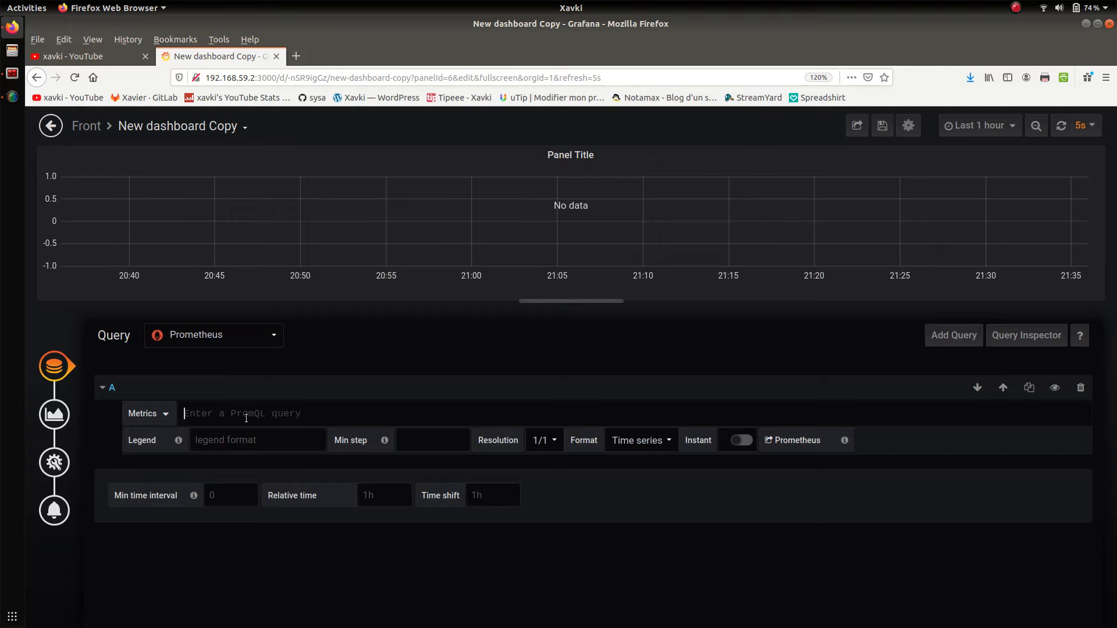
type("node")
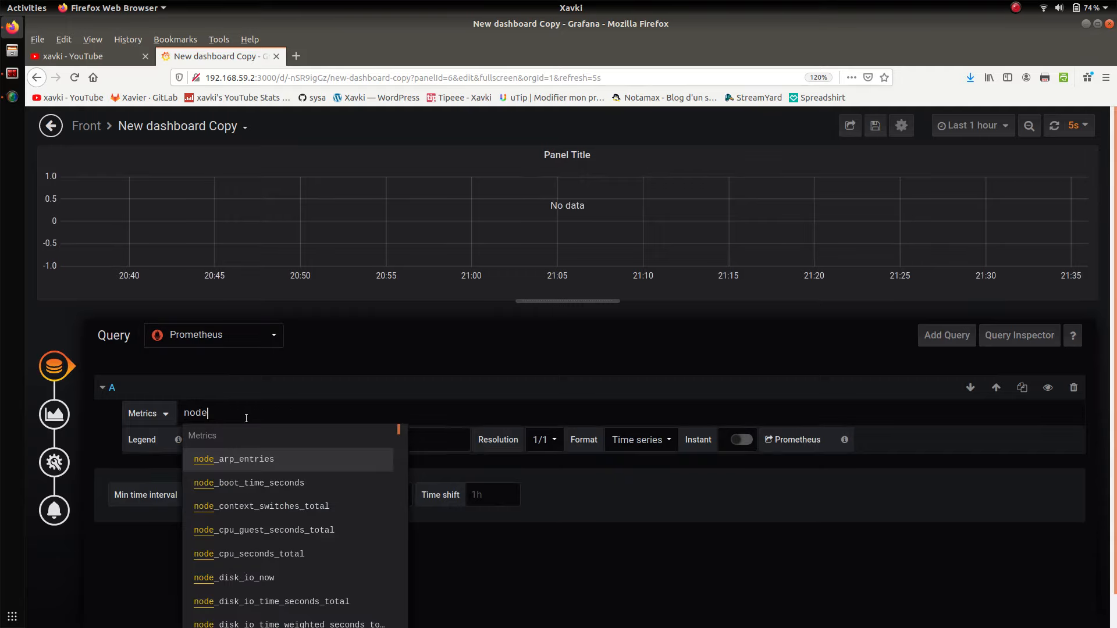
type("_load")
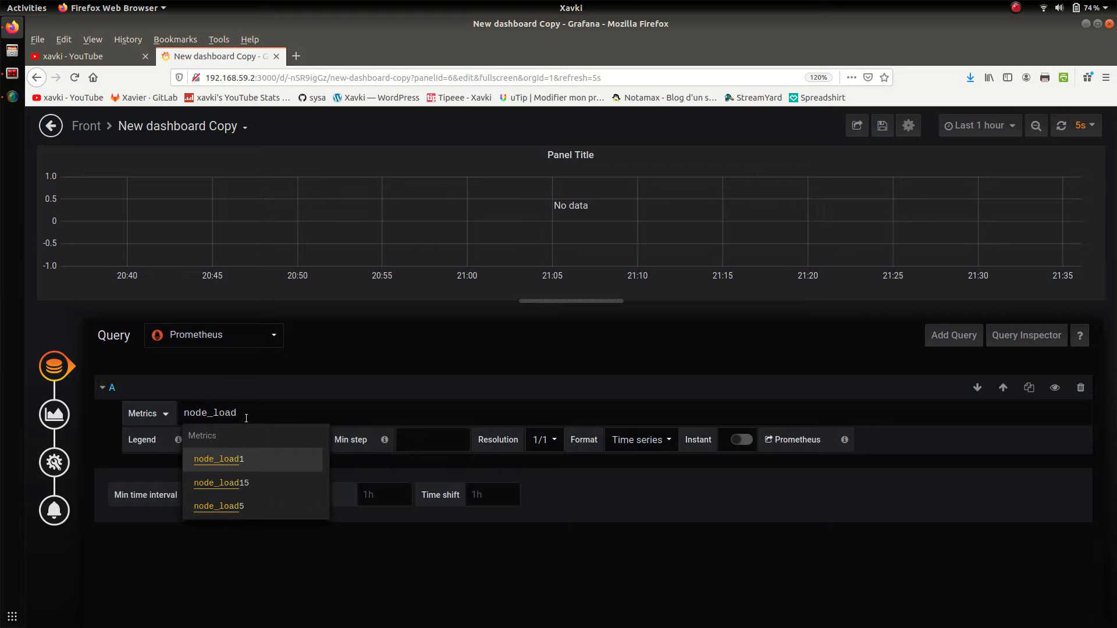
left_click(238, 463)
left_click(379, 360)
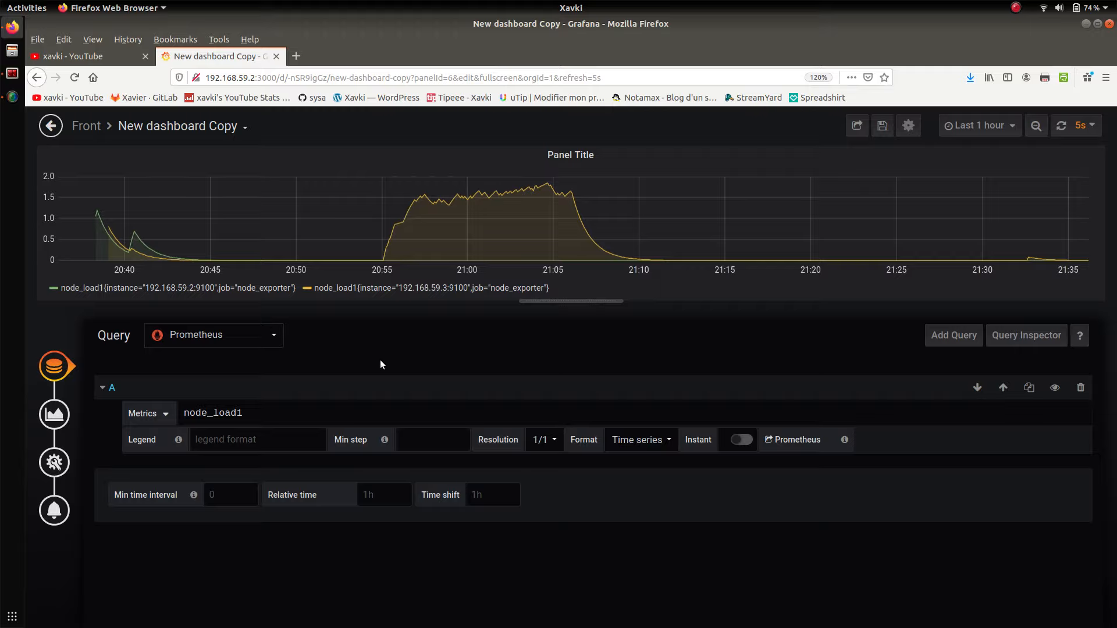
- Switch to Terminator, rerun an earlier command in the vagrant@srv1 session, and return to Grafana in Firefox
left_click(11, 73)
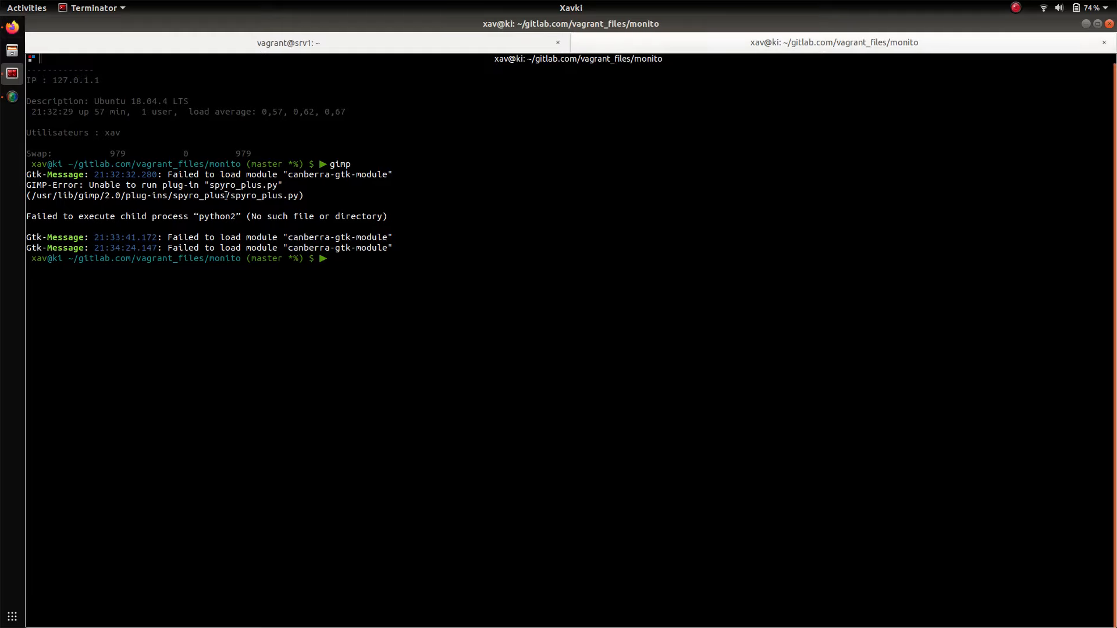
left_click(375, 41)
key("Up")
key("Up")
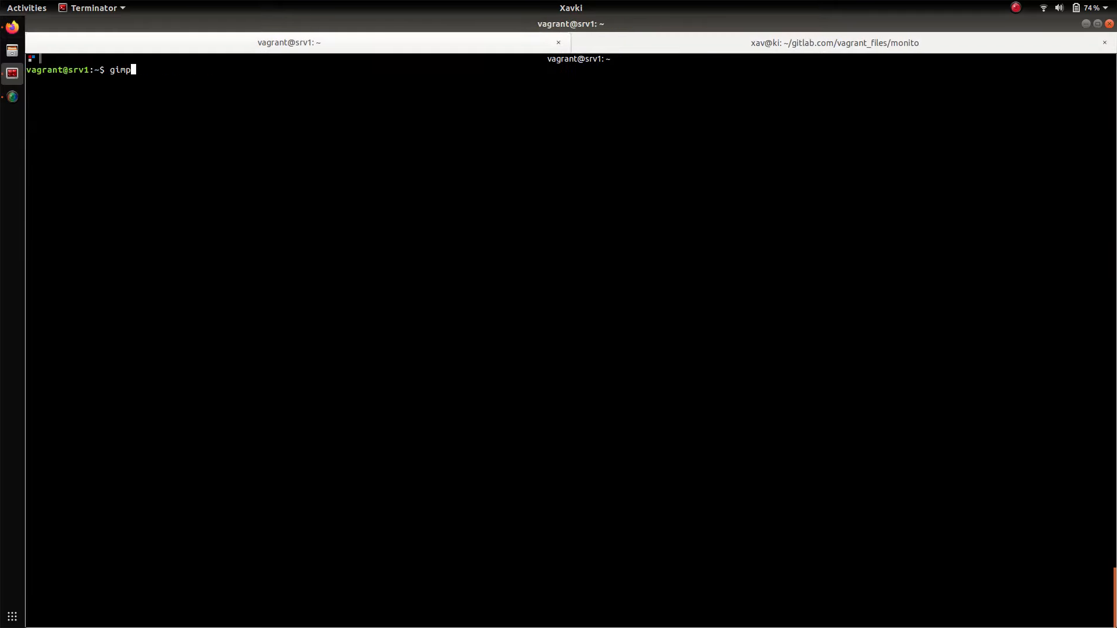
key("Return")
key("alt+Tab")
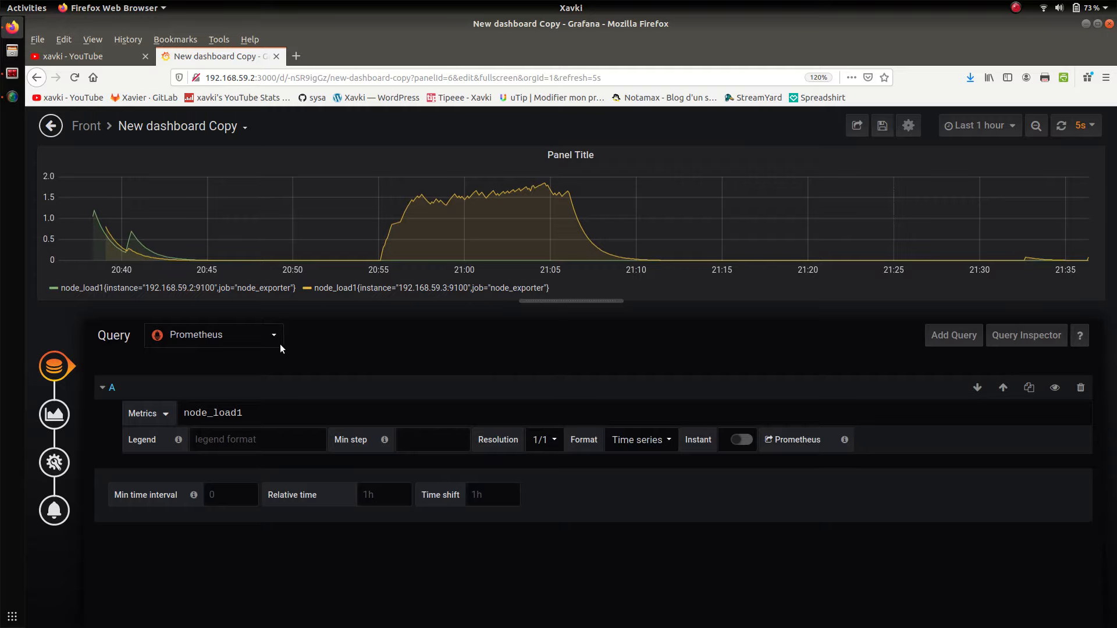
- View the visualization types available for the panel and return to its query settings
left_click(54, 411)
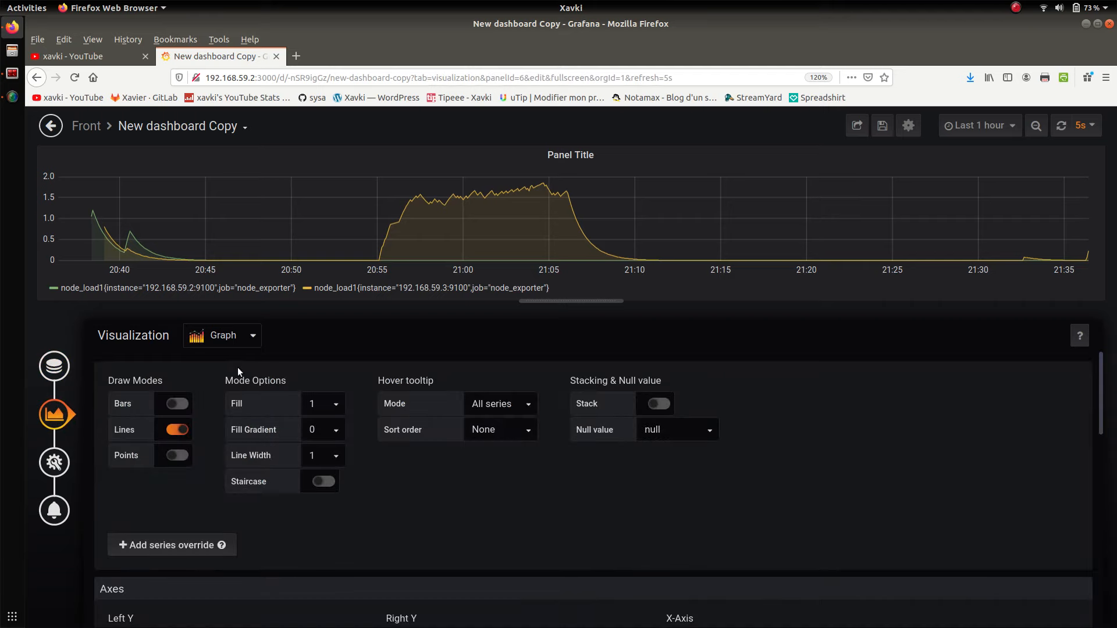
left_click(223, 340)
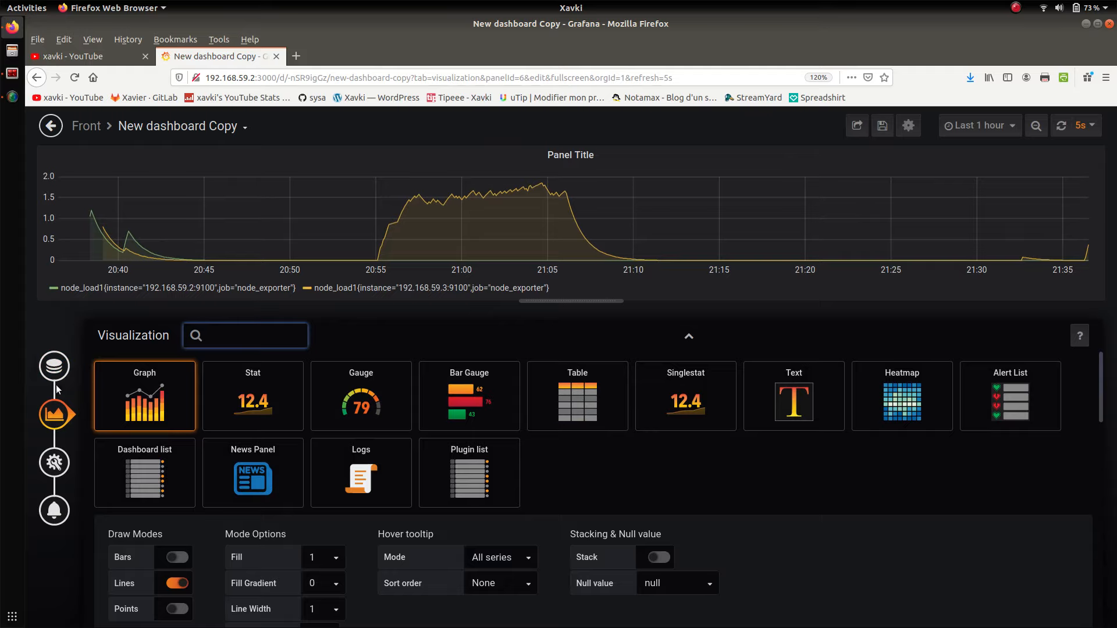
left_click(54, 366)
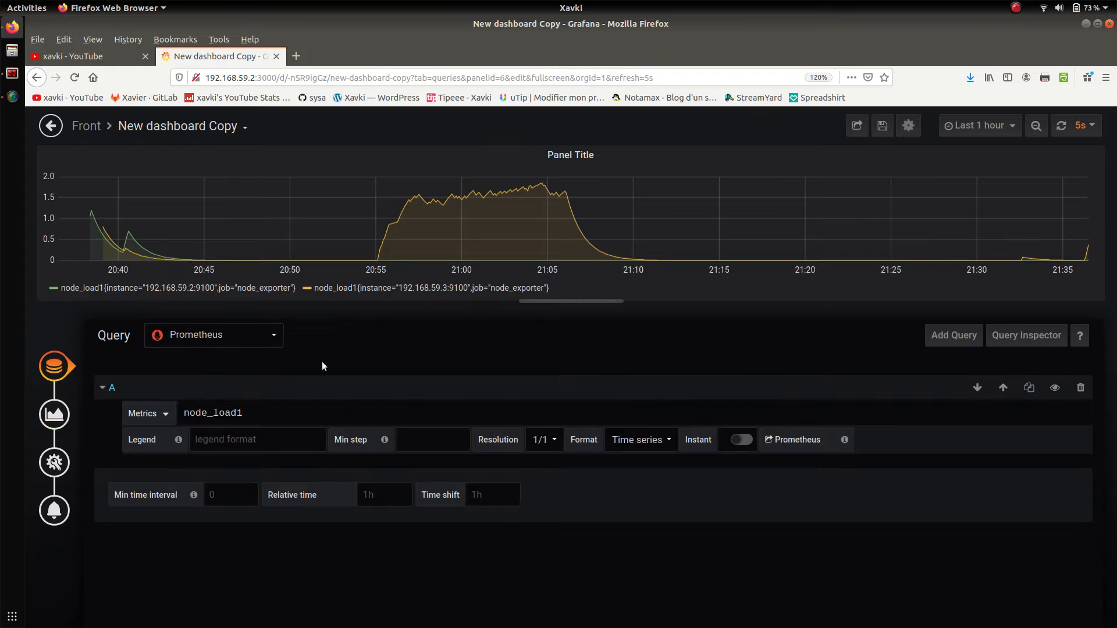
- Try the fixed text Titre as the legend format of query A
left_click(286, 444)
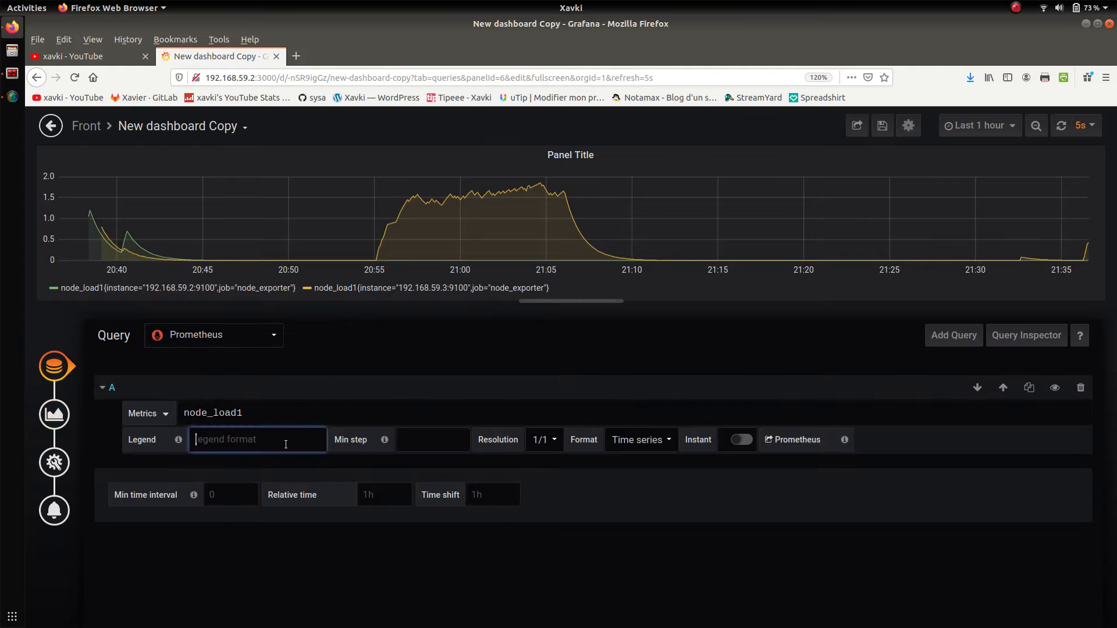
type("Titre")
left_click(342, 354)
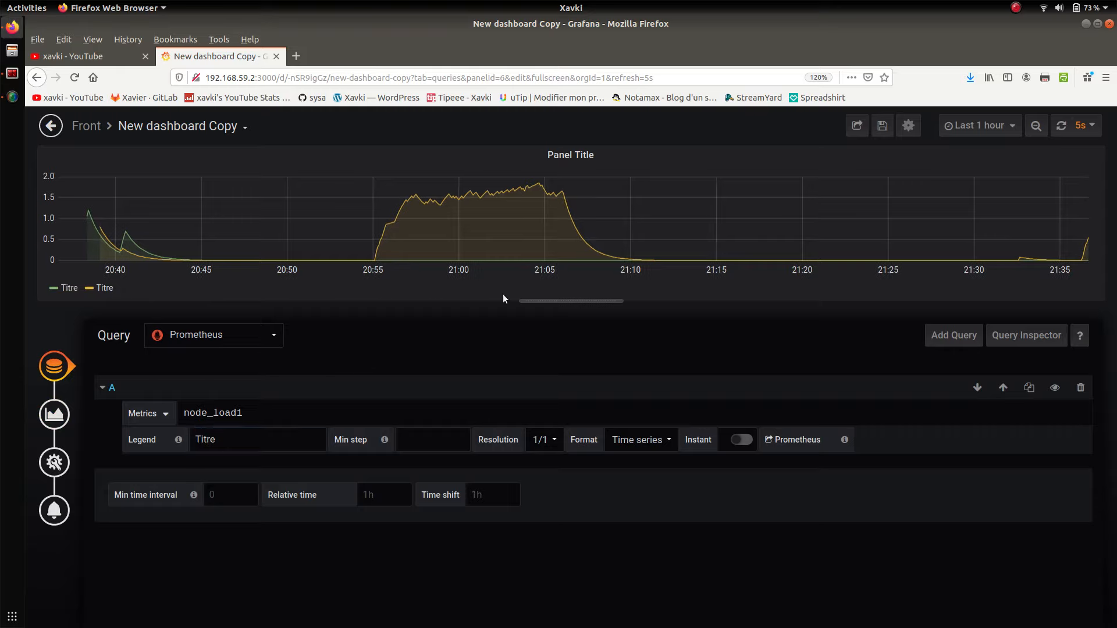
- Replace the legend format of query A with {{instance}}
left_click(242, 430)
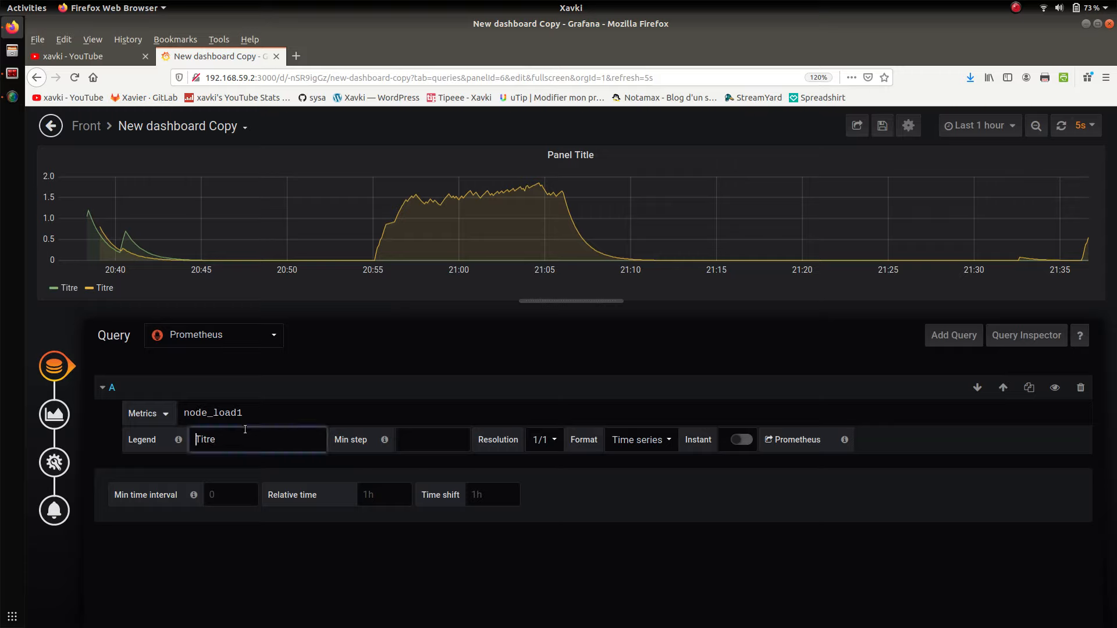
key("ctrl+a")
key("BackSpace")
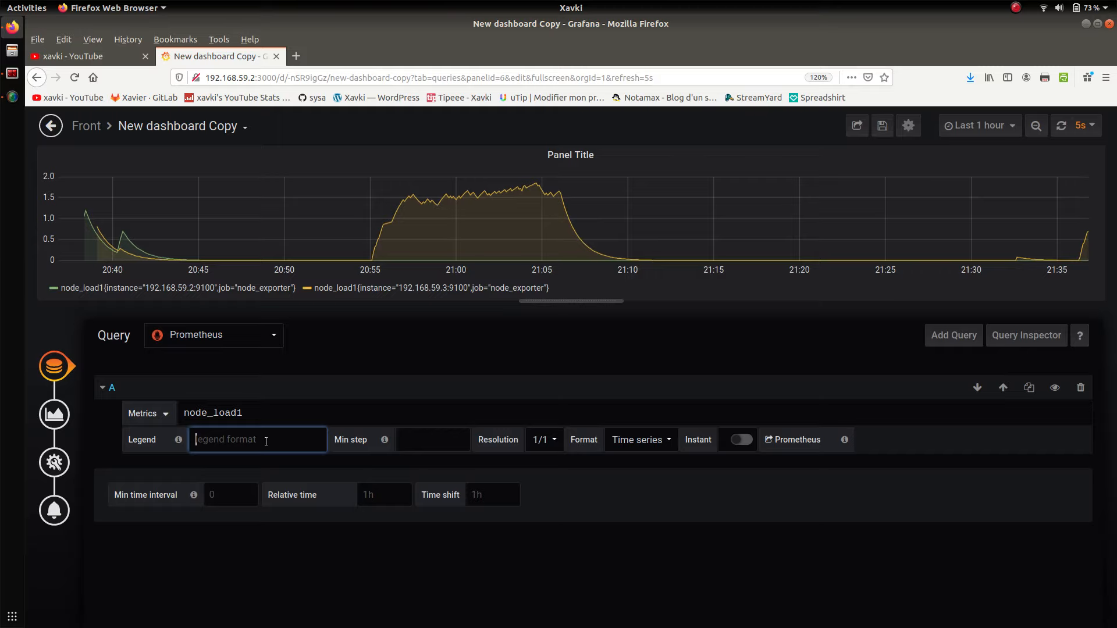
type("{{")
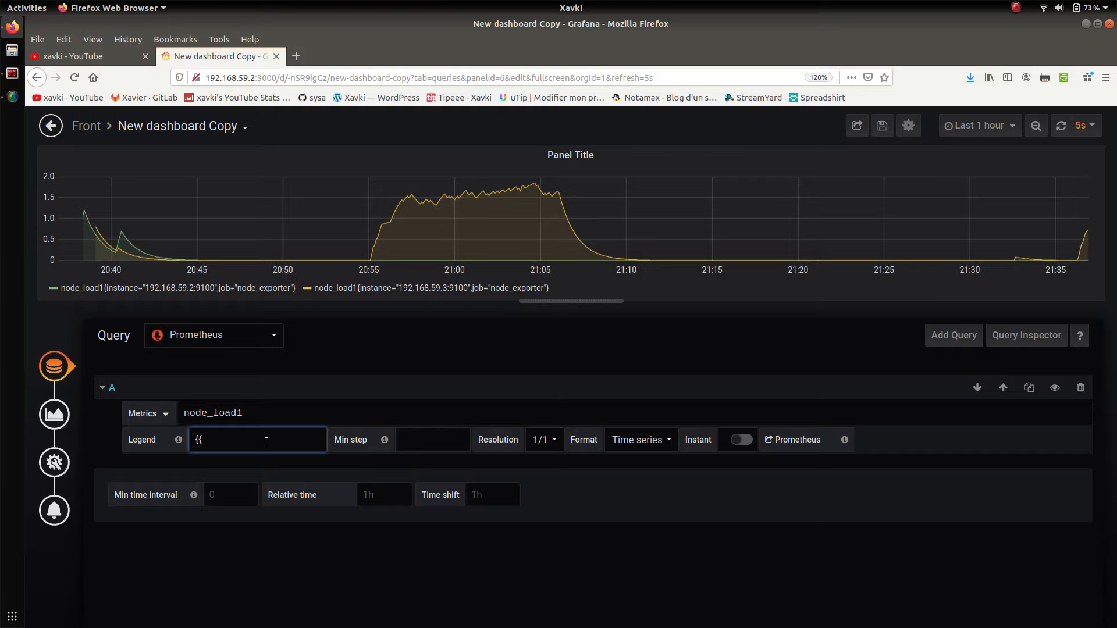
type("instance}}")
left_click(409, 333)
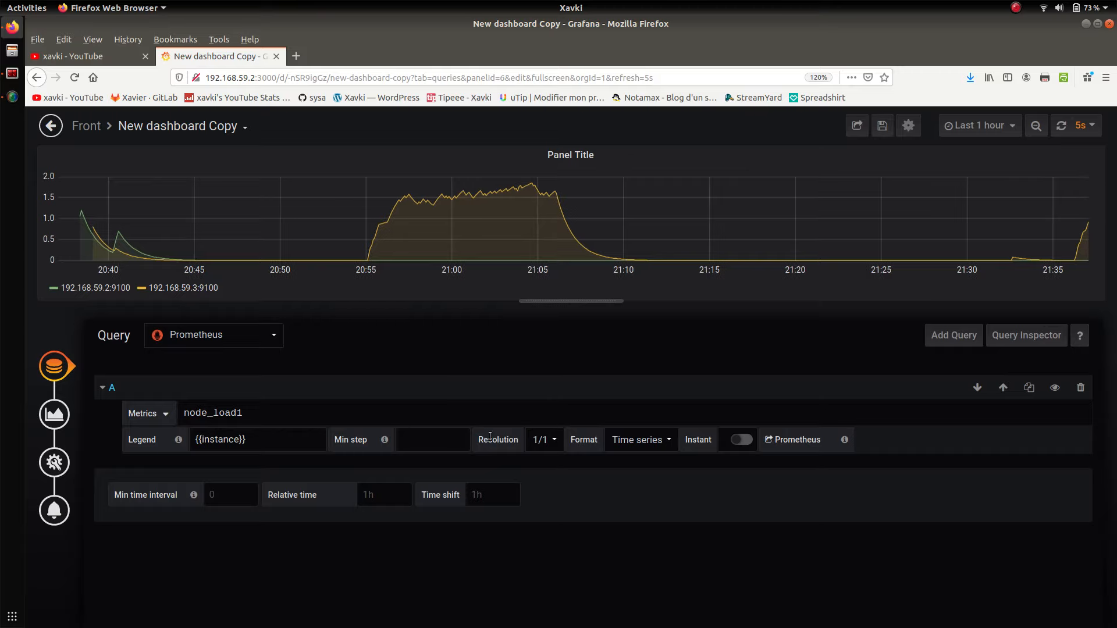
- Try a minimum time interval of 5s and one of 30s on the panel's query
left_click(233, 499)
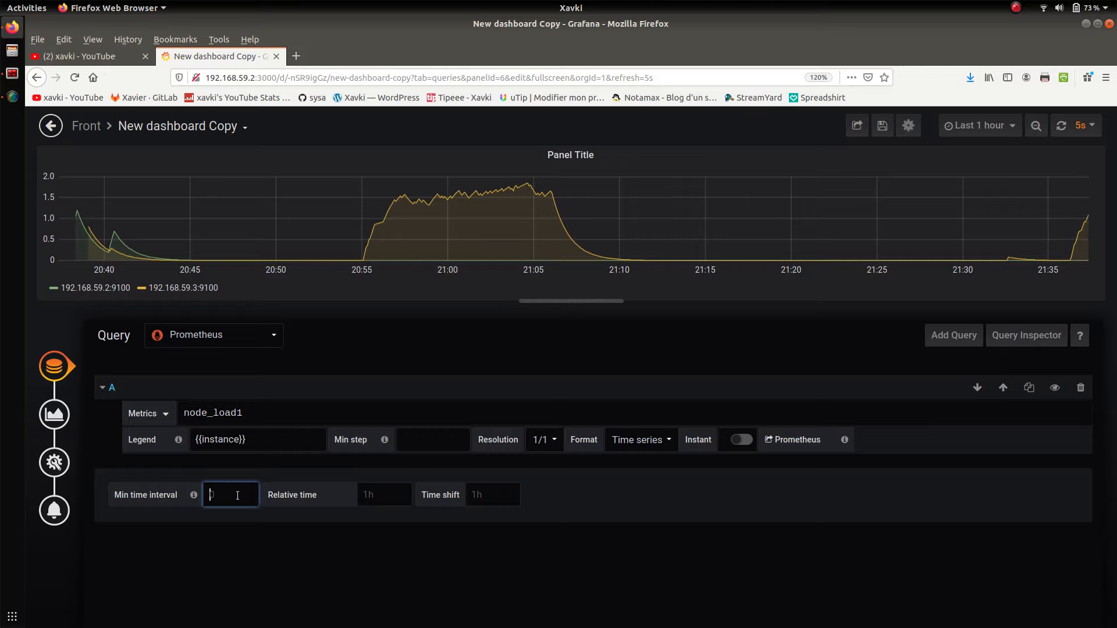
type("5s")
left_click(282, 548)
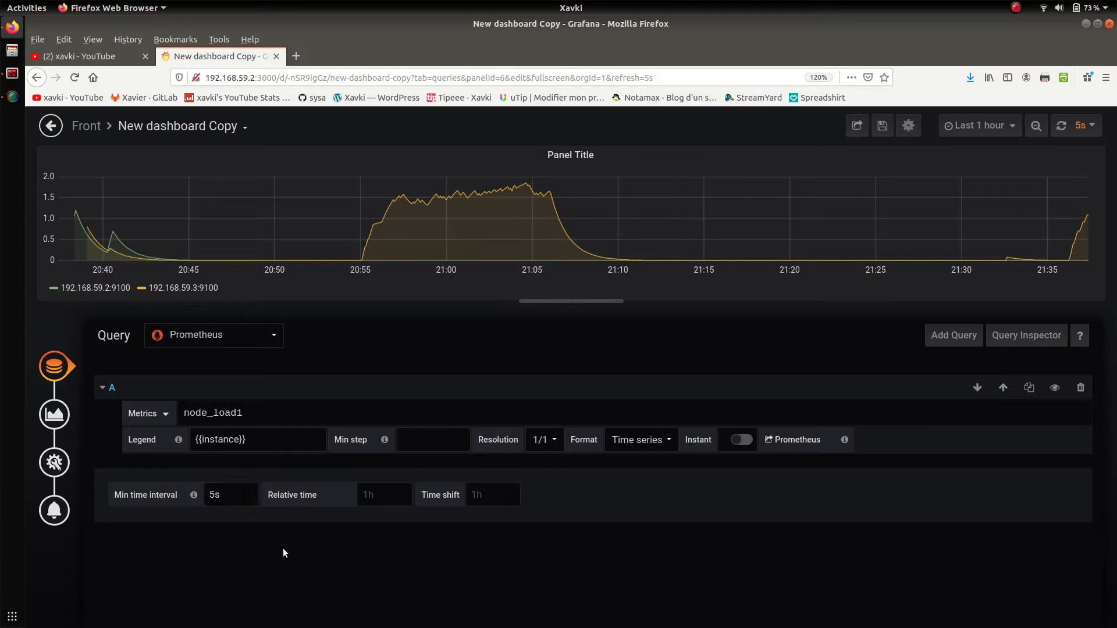
double_click(234, 499)
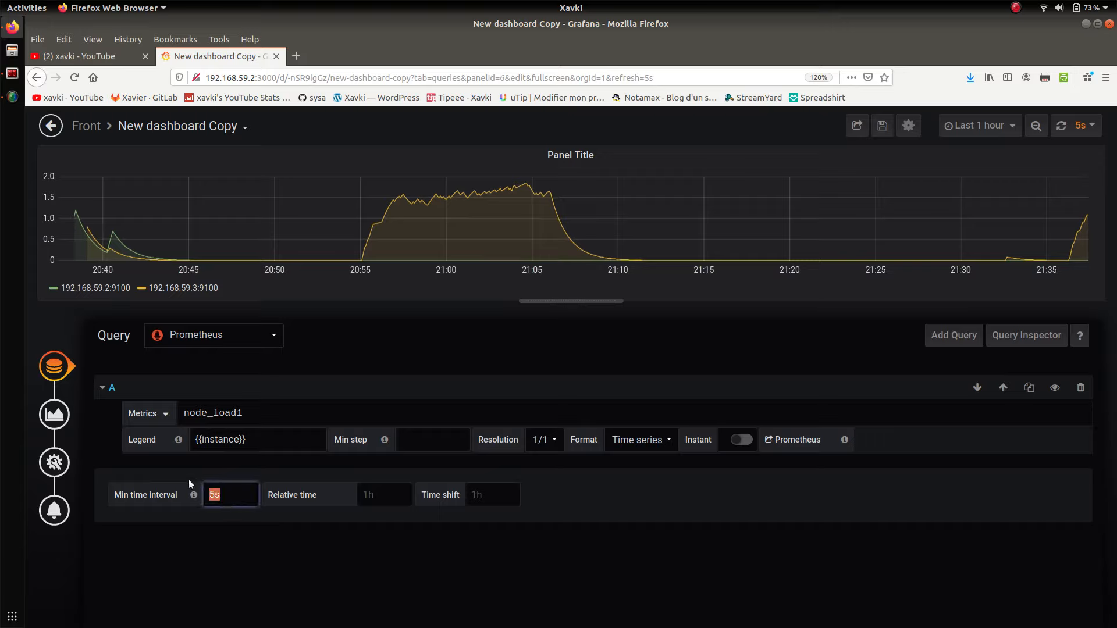
type("30s")
left_click(294, 578)
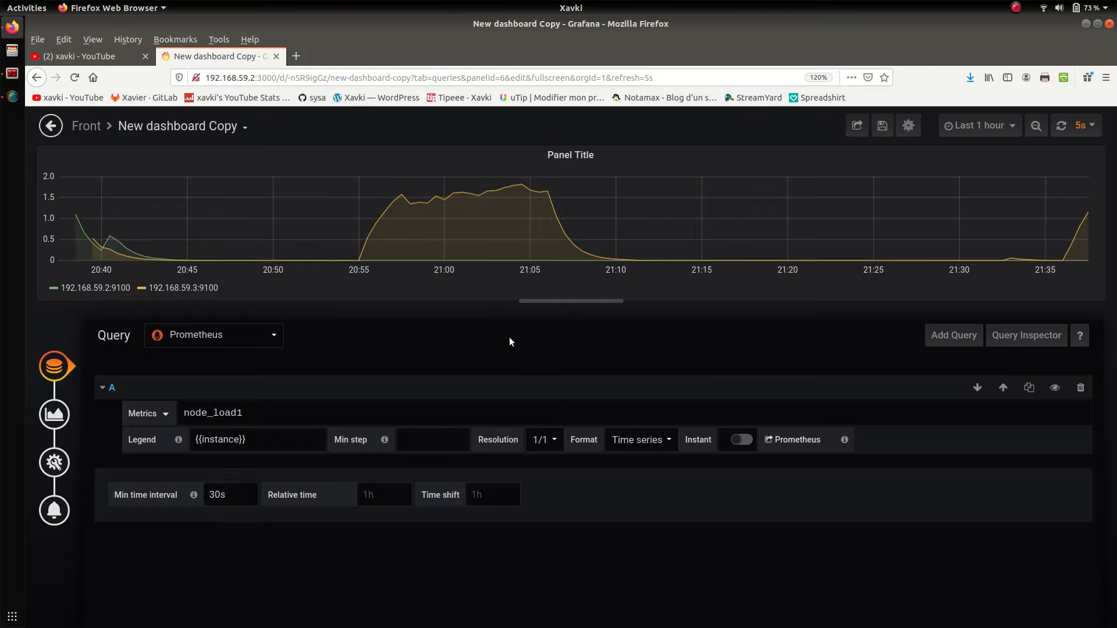
- Set the minimum time interval to 5s, and reset it to its default of 0
left_click_drag(241, 499, 193, 491)
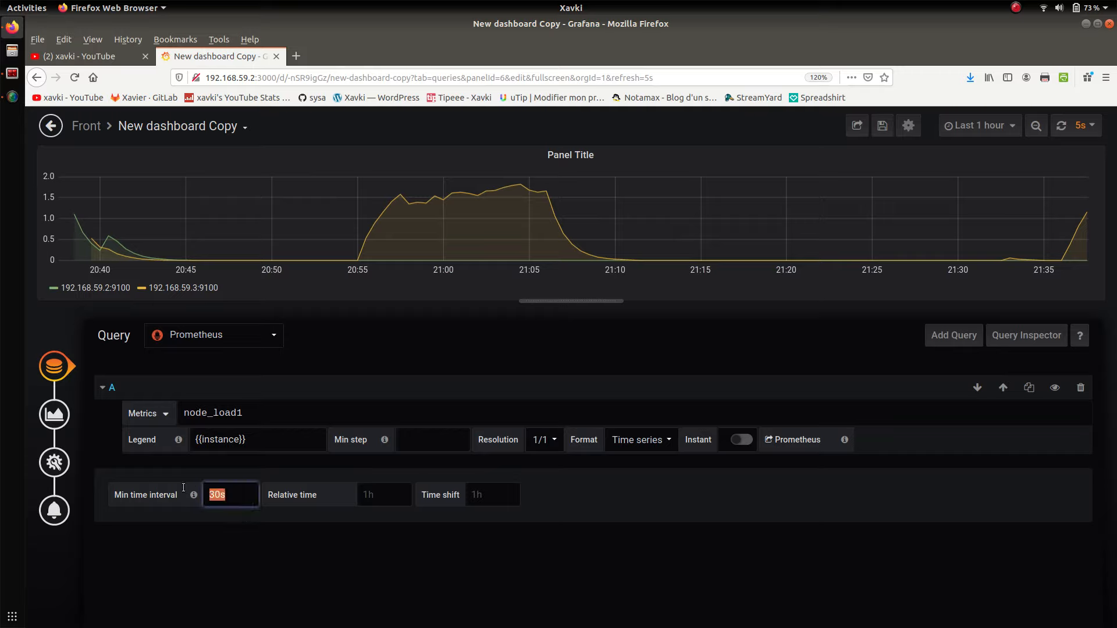
type("5s")
left_click(268, 556)
left_click_drag(232, 495, 166, 476)
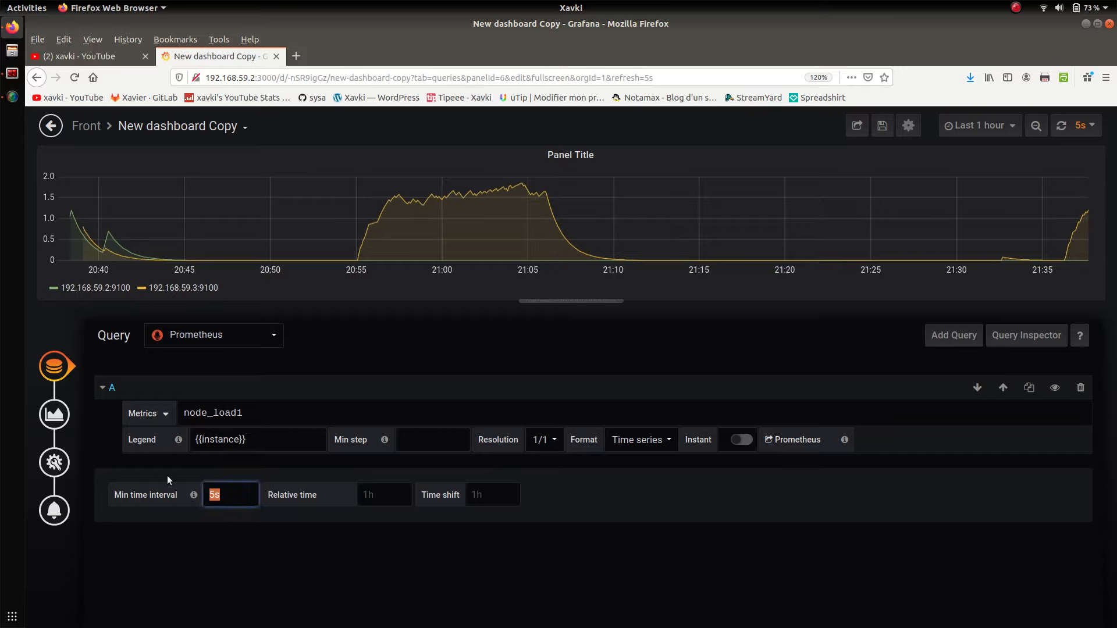
type("0s")
left_click(246, 552)
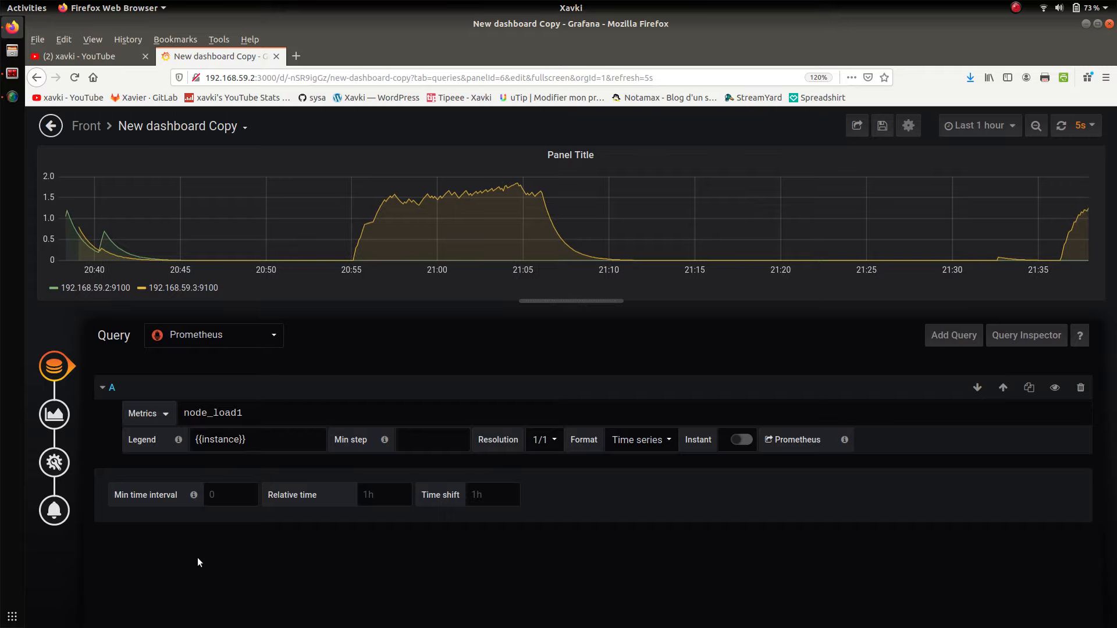
- Set the panel's time shift to 1h
left_click(398, 495)
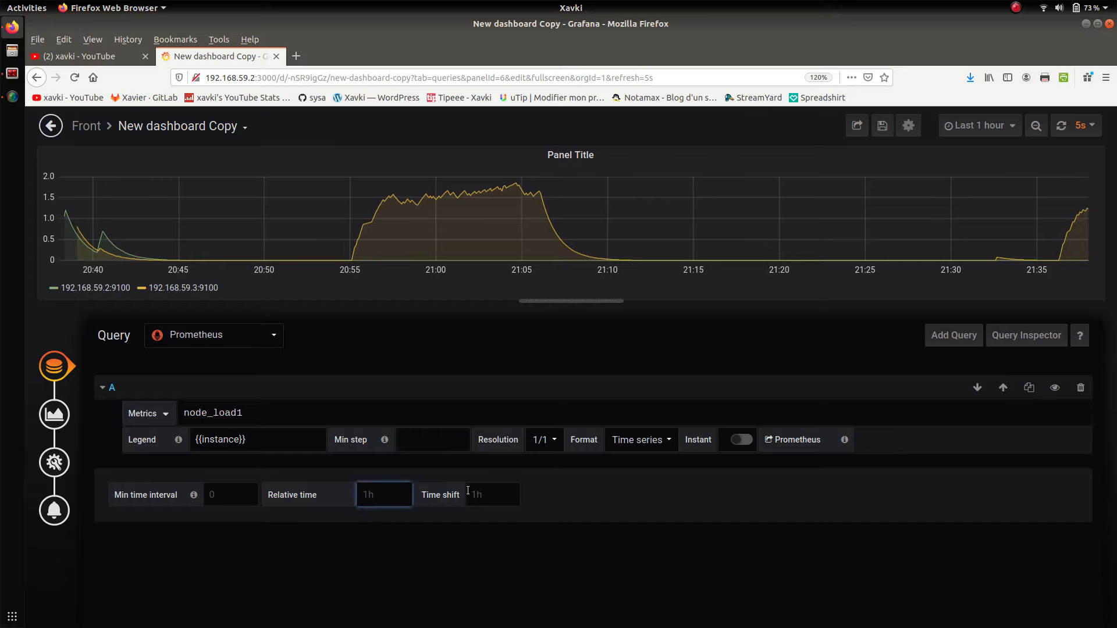
left_click(493, 493)
type("1h")
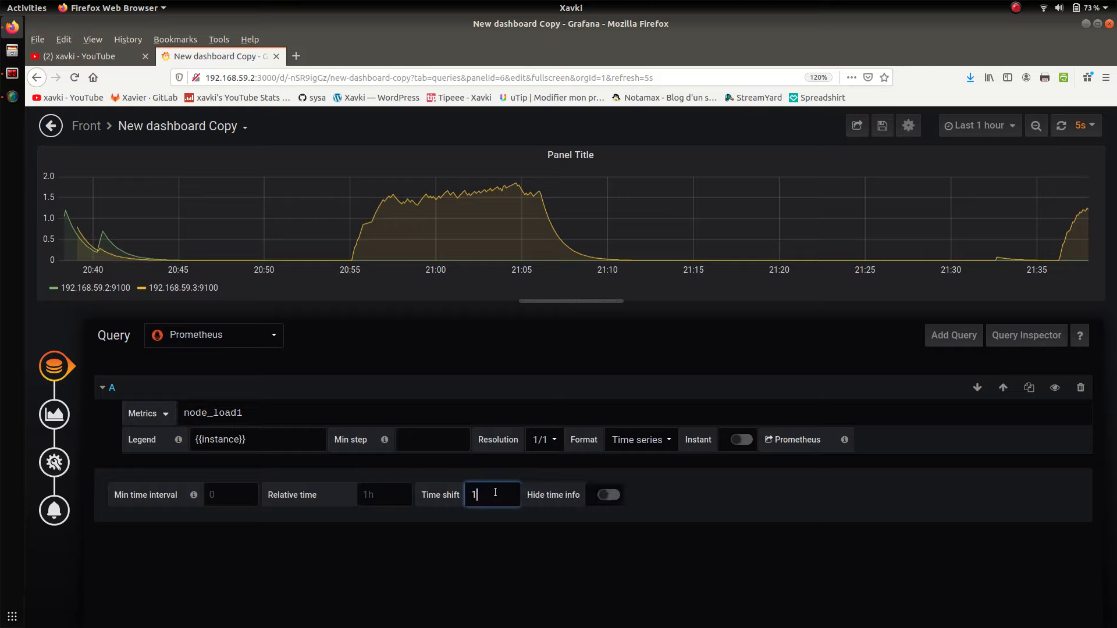
left_click(511, 556)
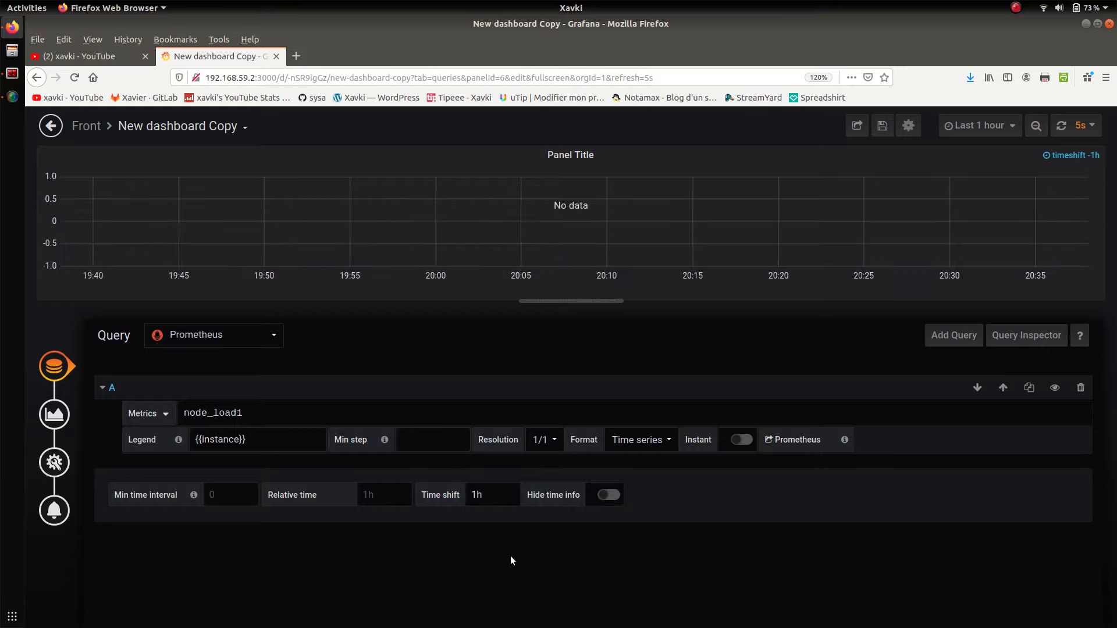
- Try a time shift of 30m on the panel, and clear the time shift
left_click_drag(496, 495, 443, 483)
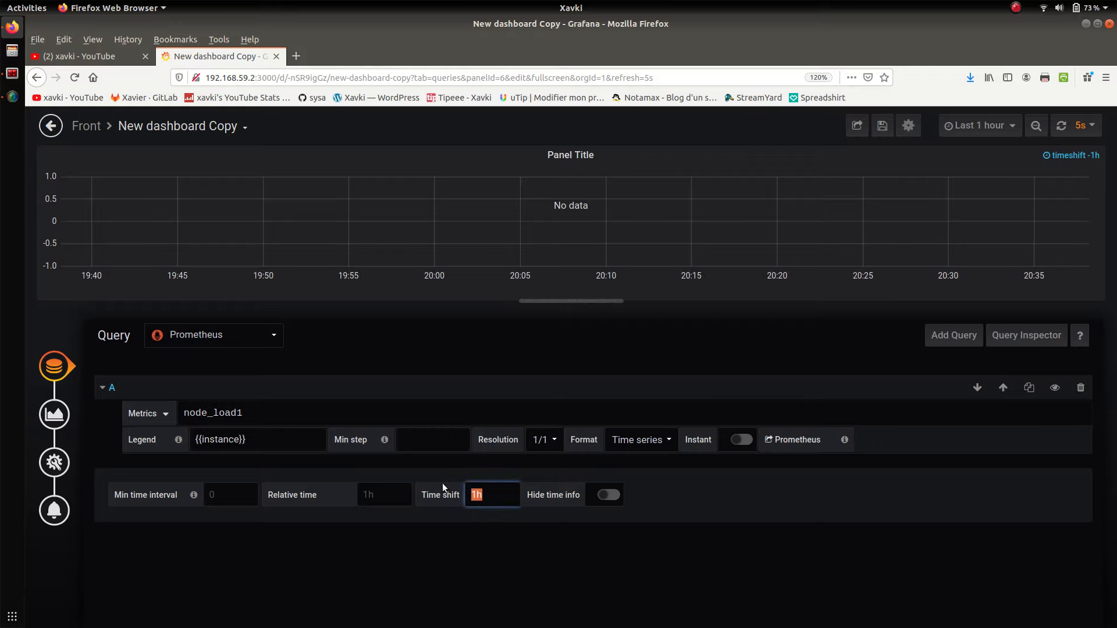
type("30m")
left_click(454, 589)
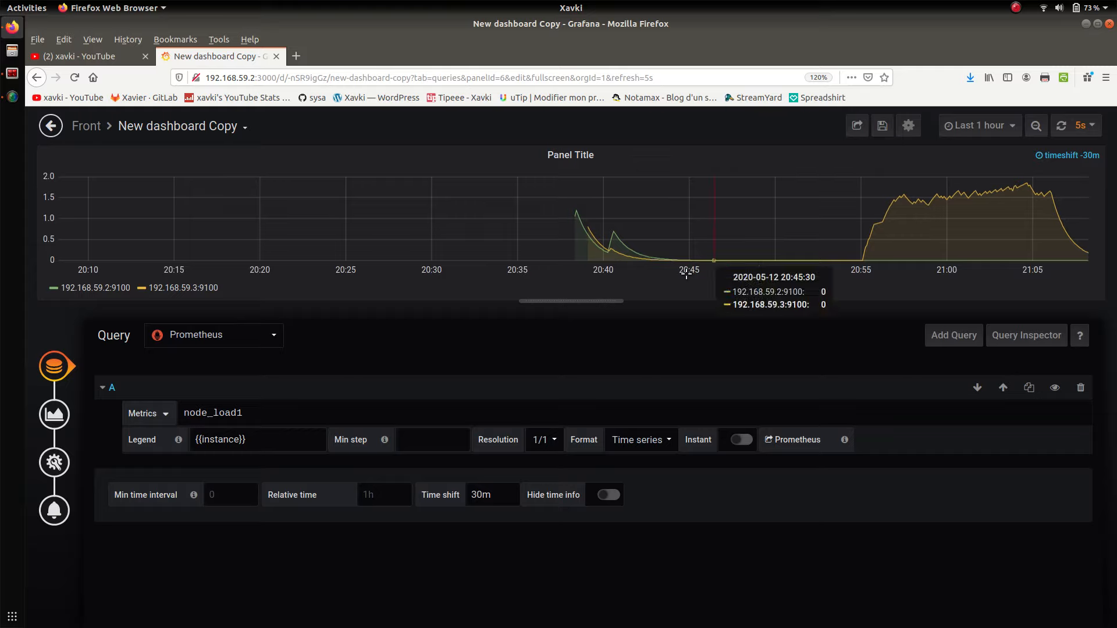
left_click_drag(494, 495, 438, 488)
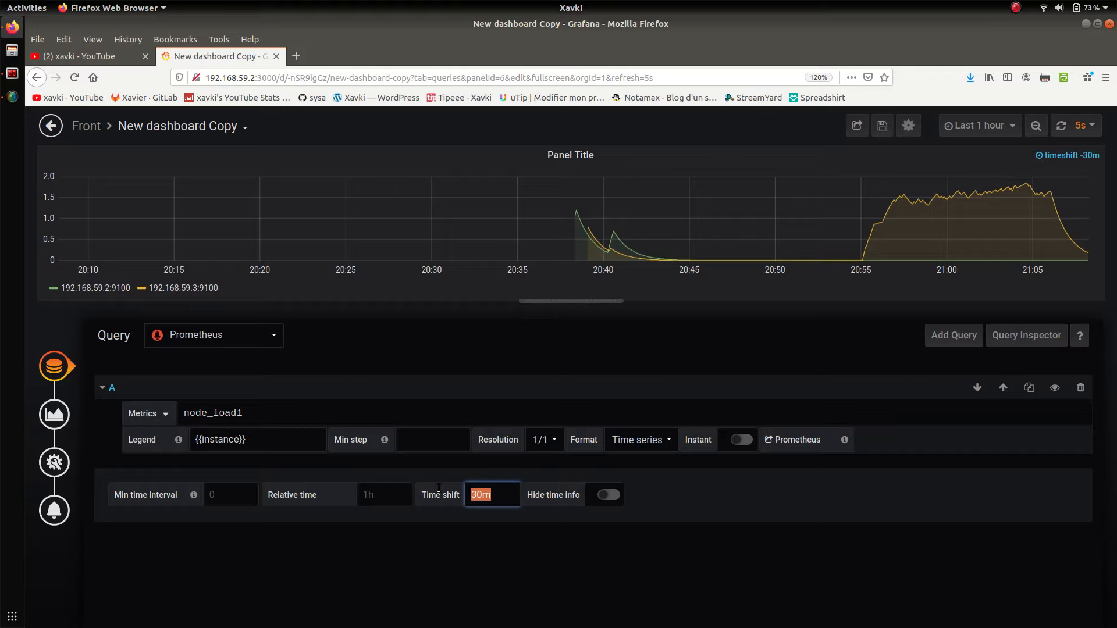
key("BackSpace")
left_click(475, 580)
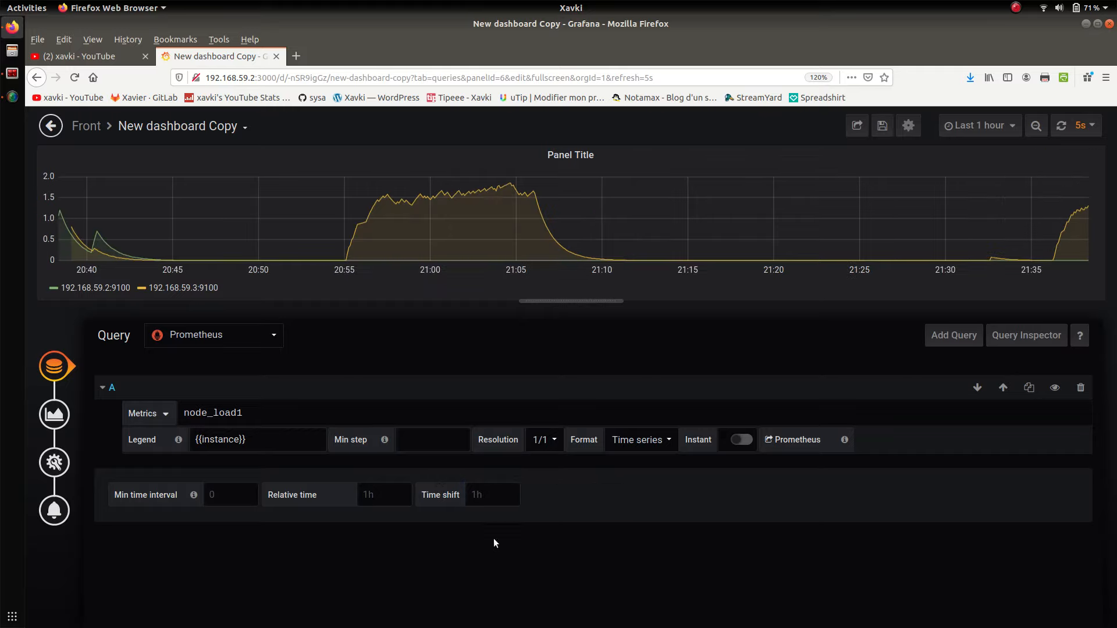
- Try a relative time of 24h and one of 1d on the panel
left_click(498, 499)
left_click(382, 496)
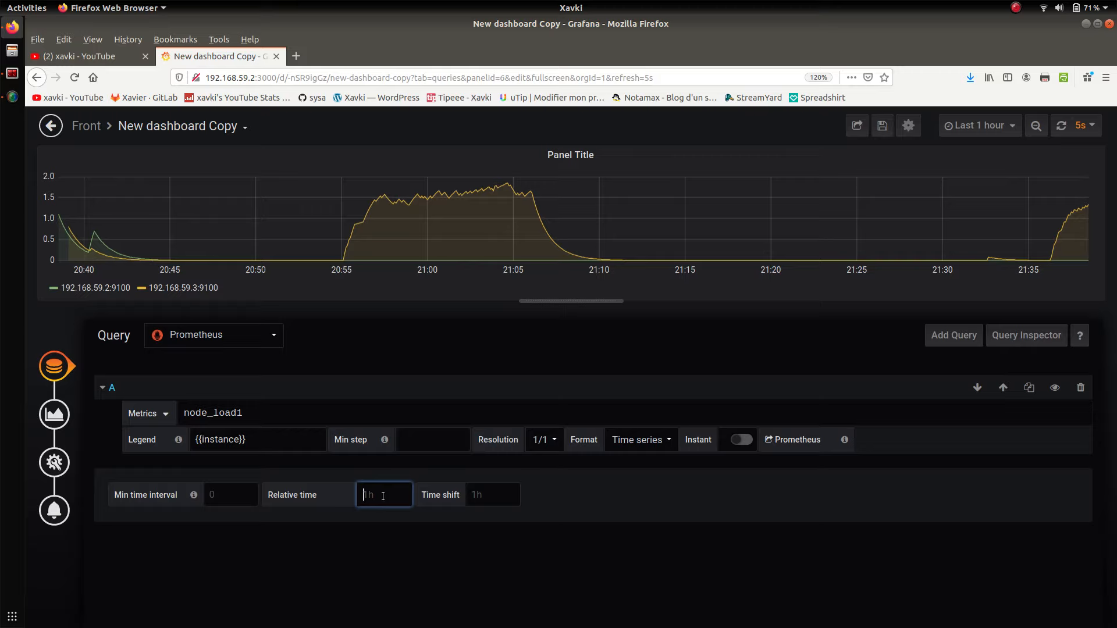
type("24h")
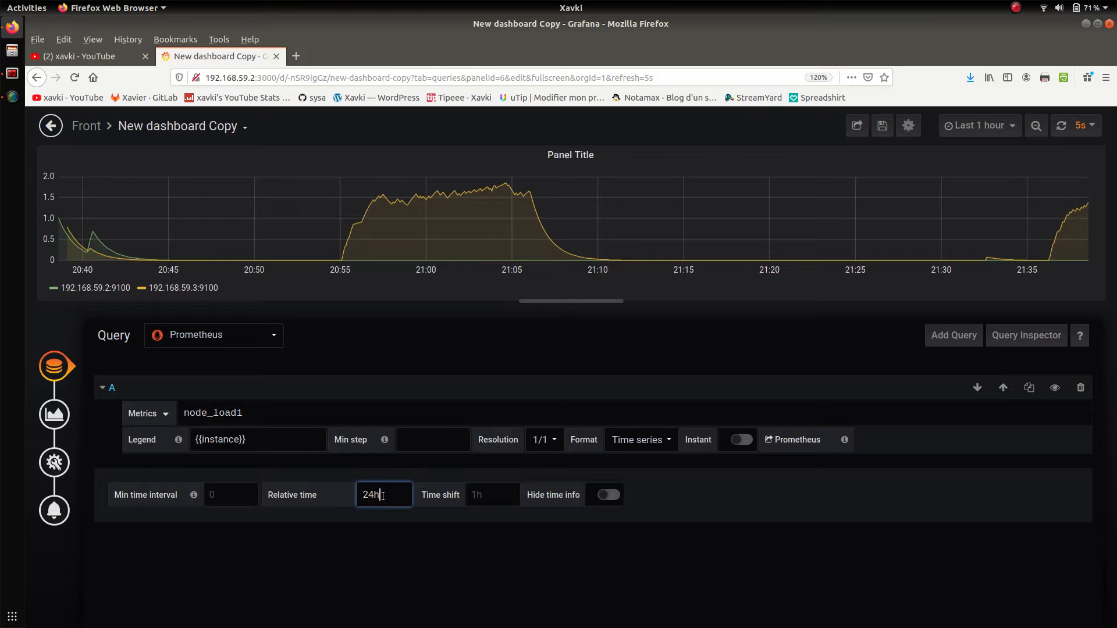
left_click(404, 568)
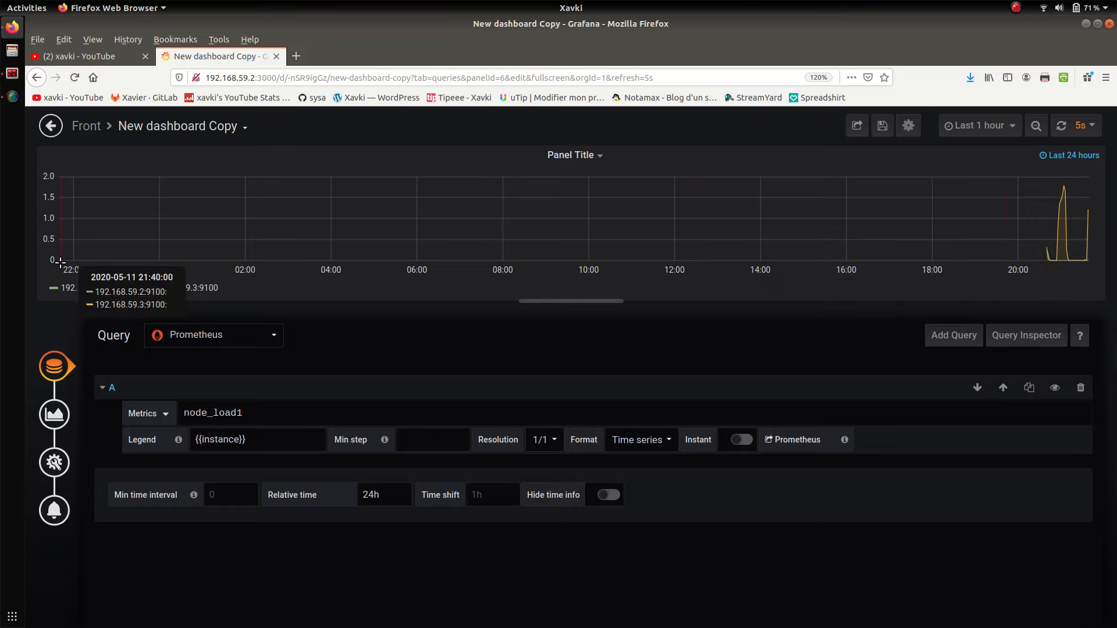
double_click(386, 500)
type("1d")
left_click(391, 560)
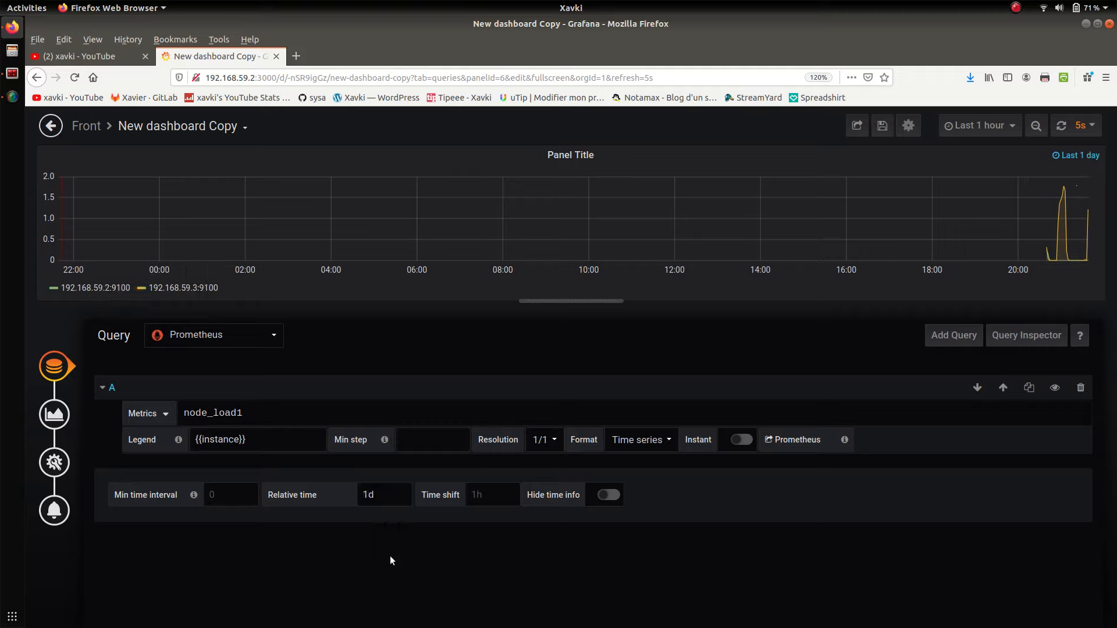
- Clear the panel's relative time
double_click(377, 492)
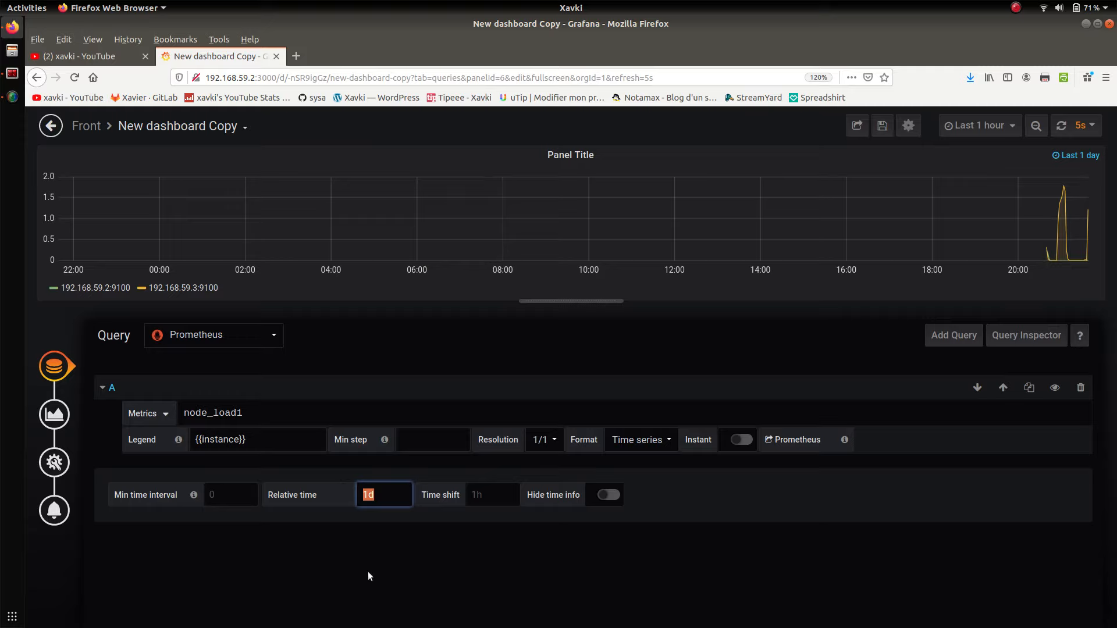
double_click(387, 496)
key("BackSpace")
left_click(346, 557)
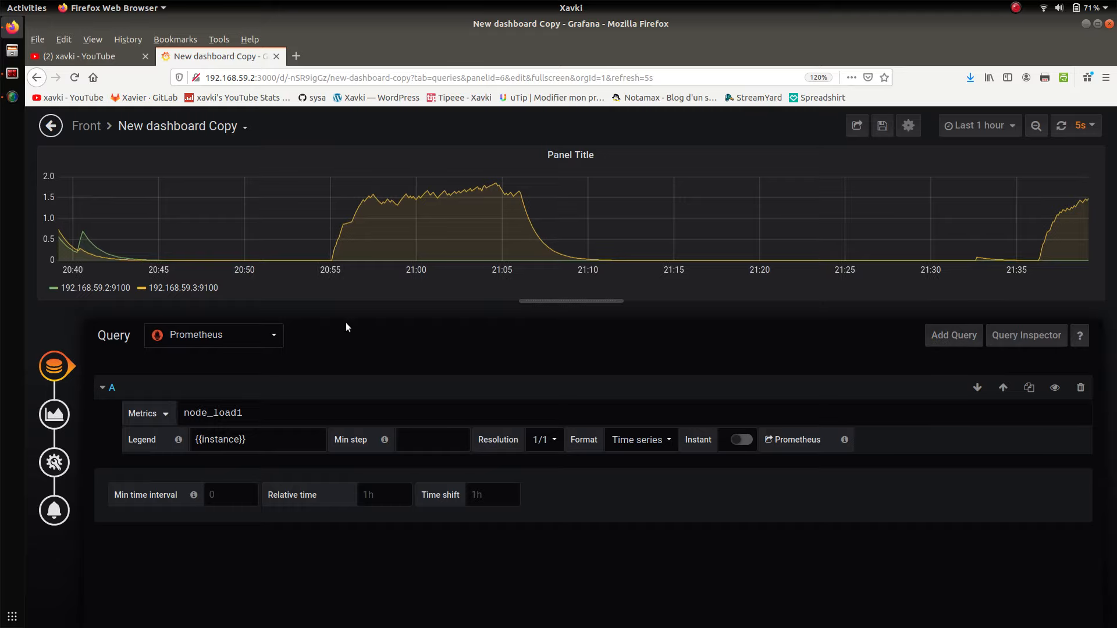
- Examine the node_load1 request and response in the Query Inspector, and close it
left_click(1026, 335)
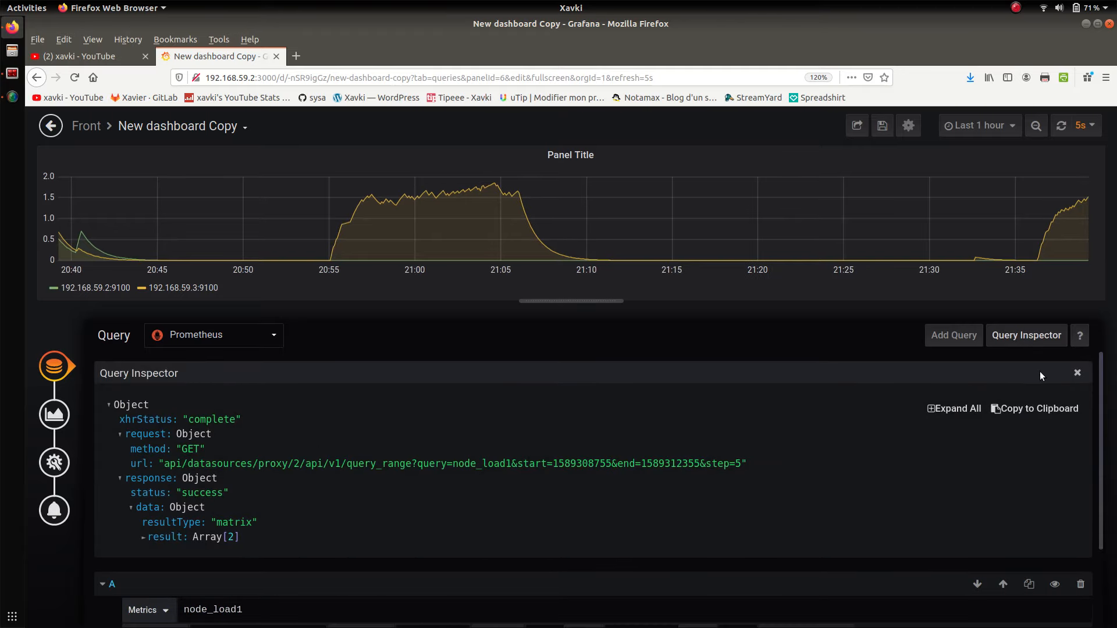
left_click(1037, 343)
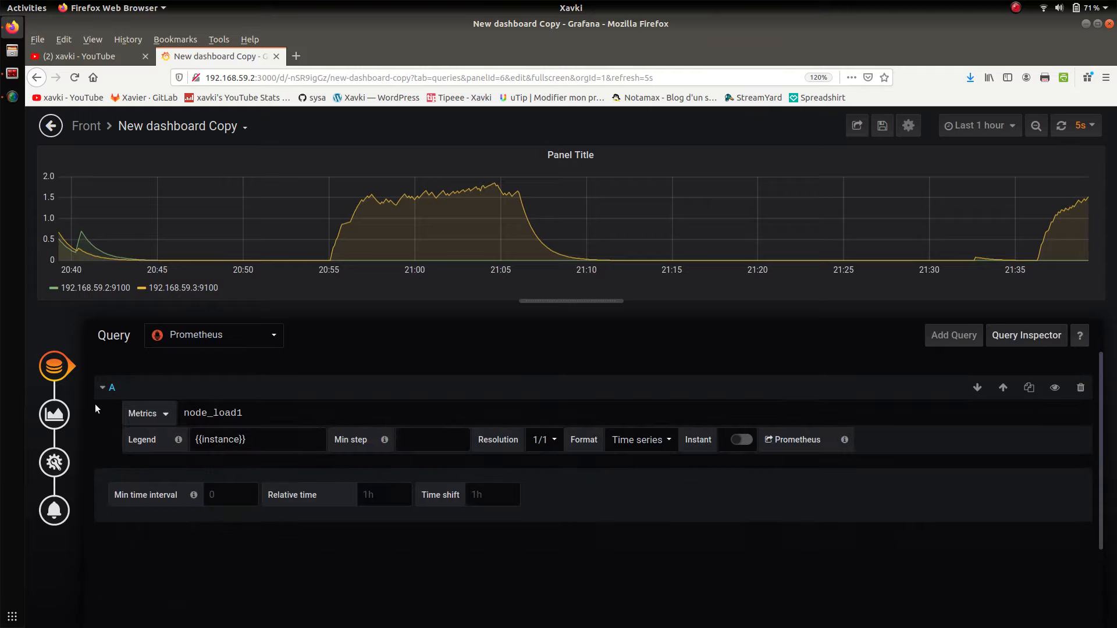
- Keep Graph as the panel's visualization and switch its draw mode from lines to bars
left_click(61, 417)
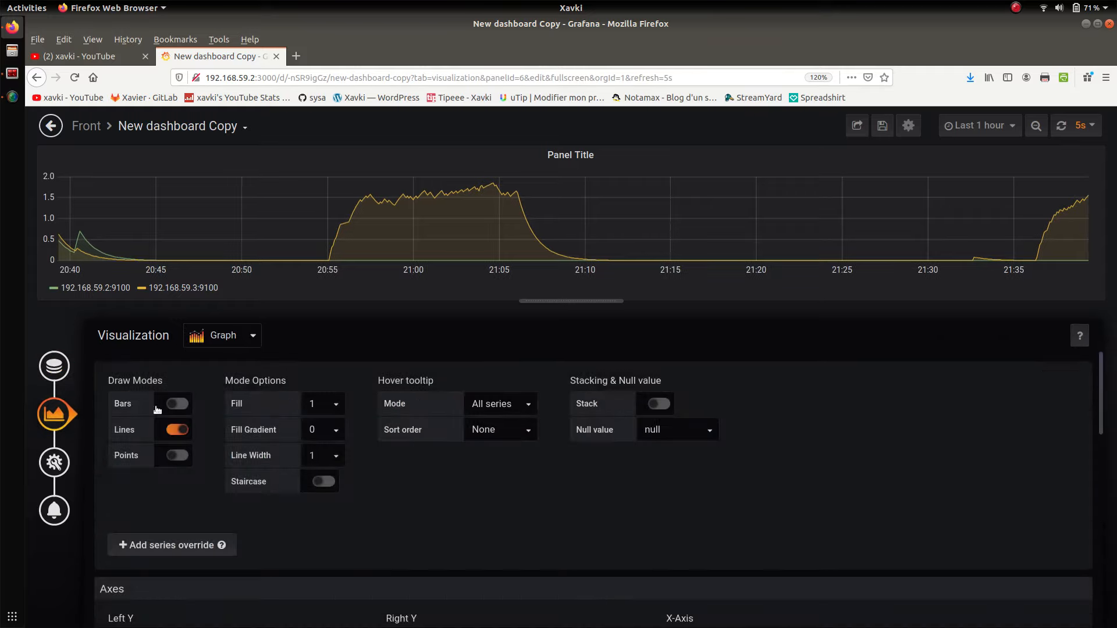
left_click(244, 338)
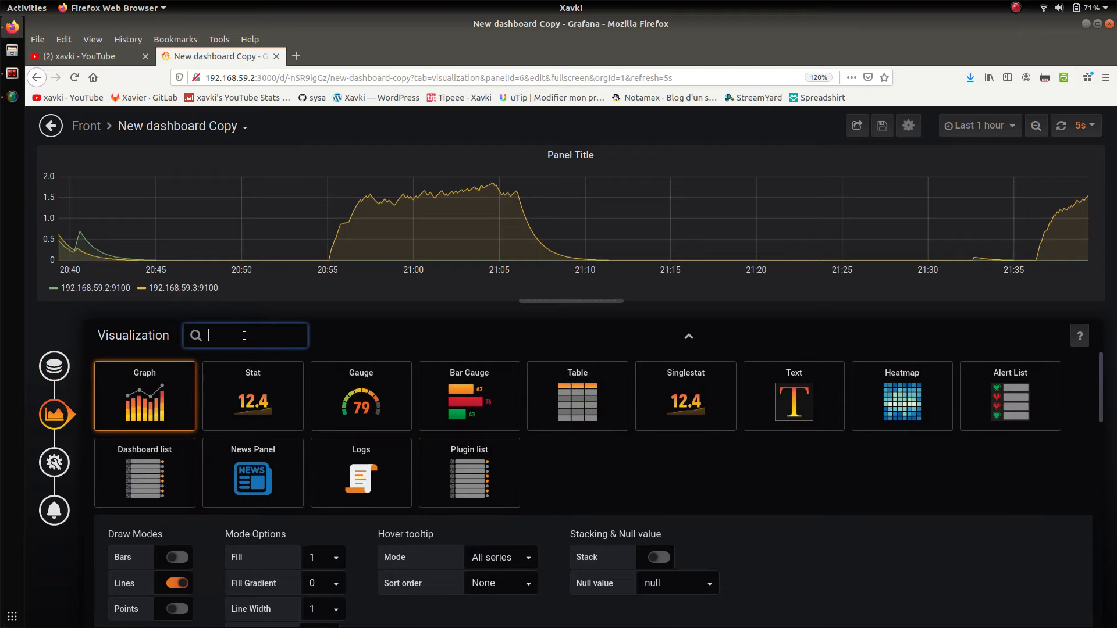
left_click(260, 408)
left_click(179, 395)
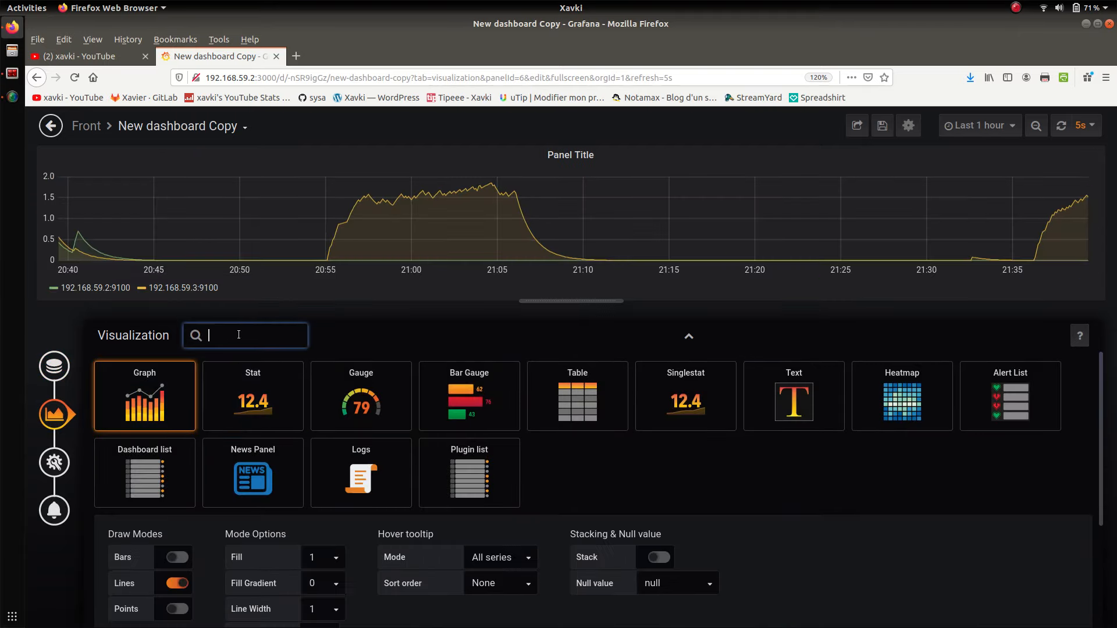
left_click(159, 399)
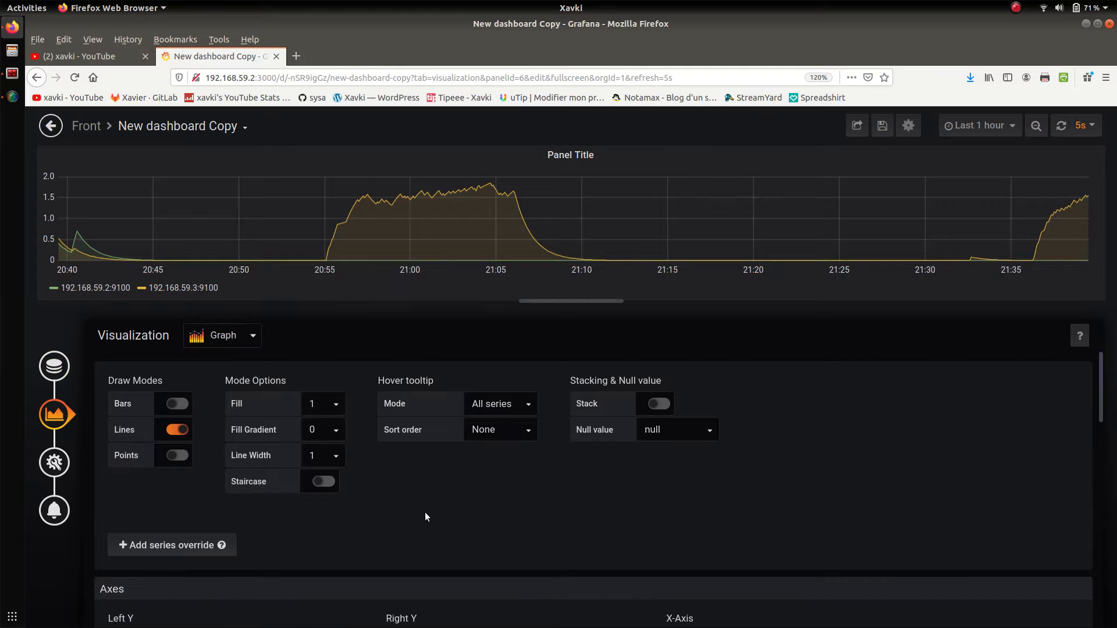
left_click(177, 431)
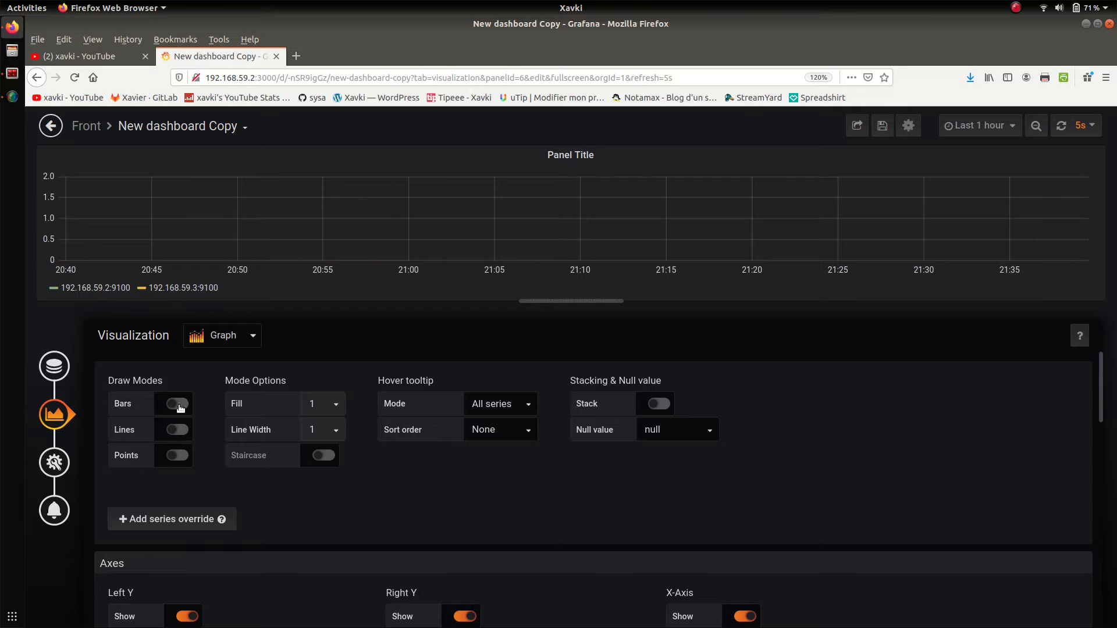
left_click(177, 404)
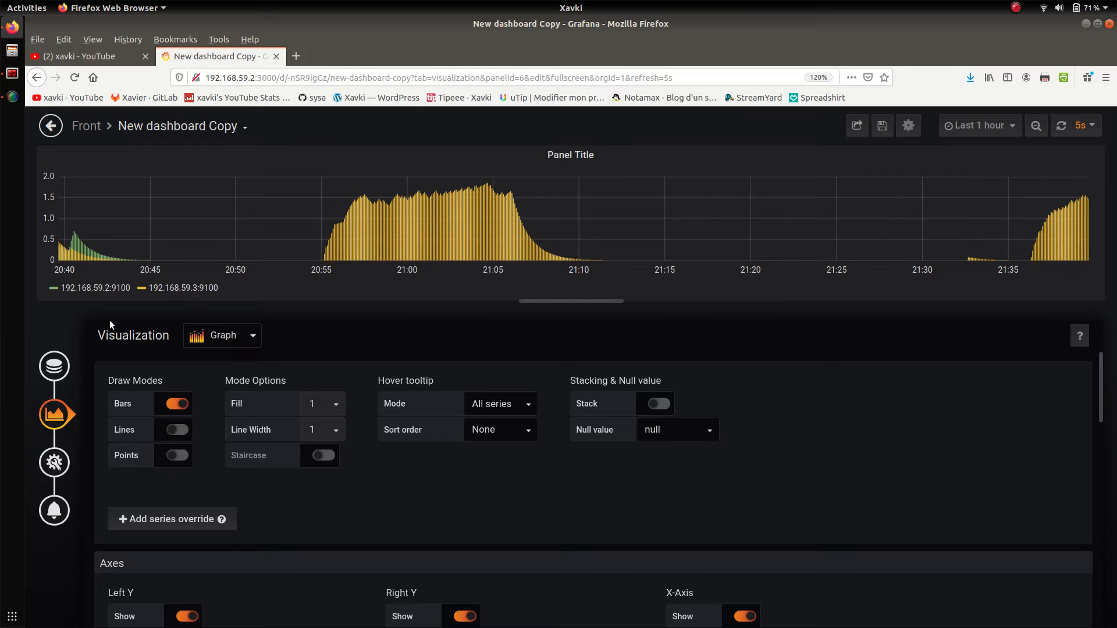
- Set the panel's relative time to 30m, and shorten it to 15m
left_click(54, 365)
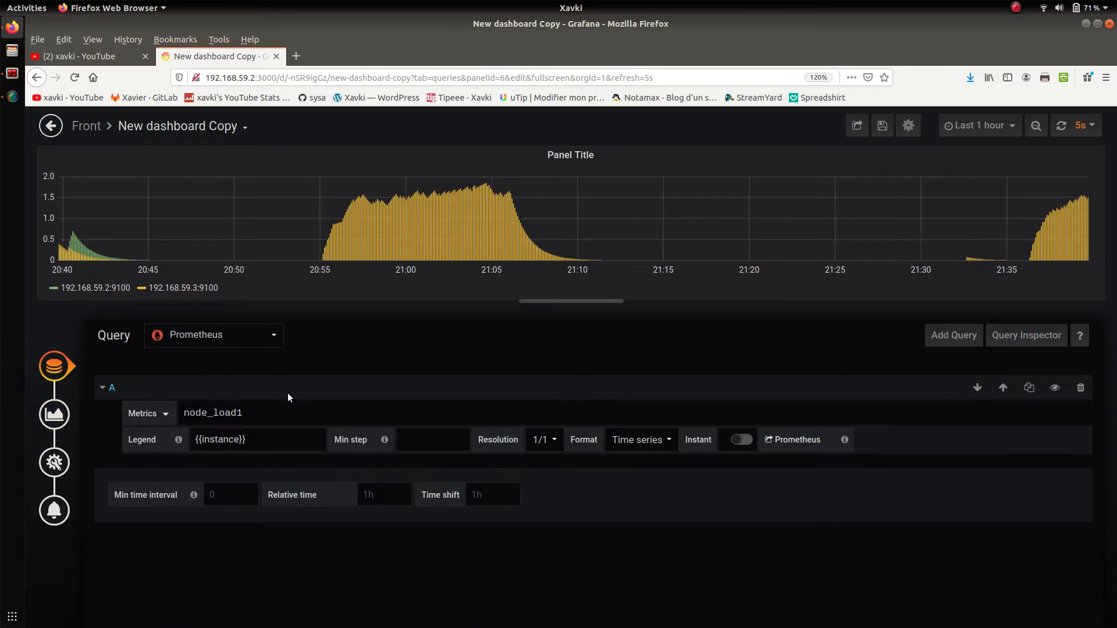
left_click(393, 495)
type("30m")
left_click(366, 580)
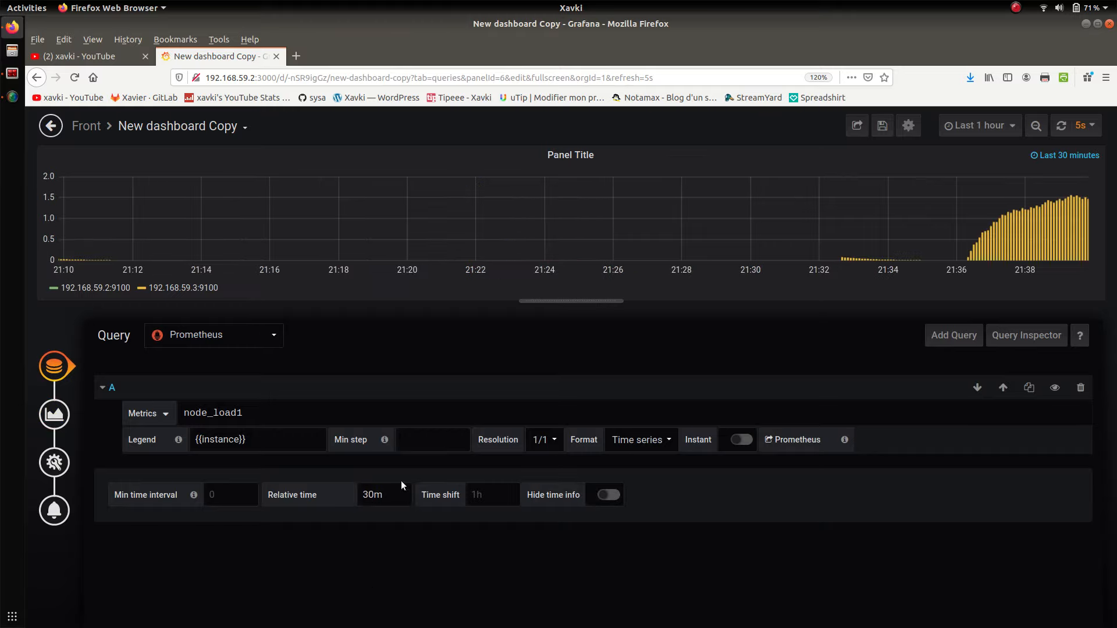
left_click_drag(401, 486, 304, 474)
type("15m")
left_click(331, 594)
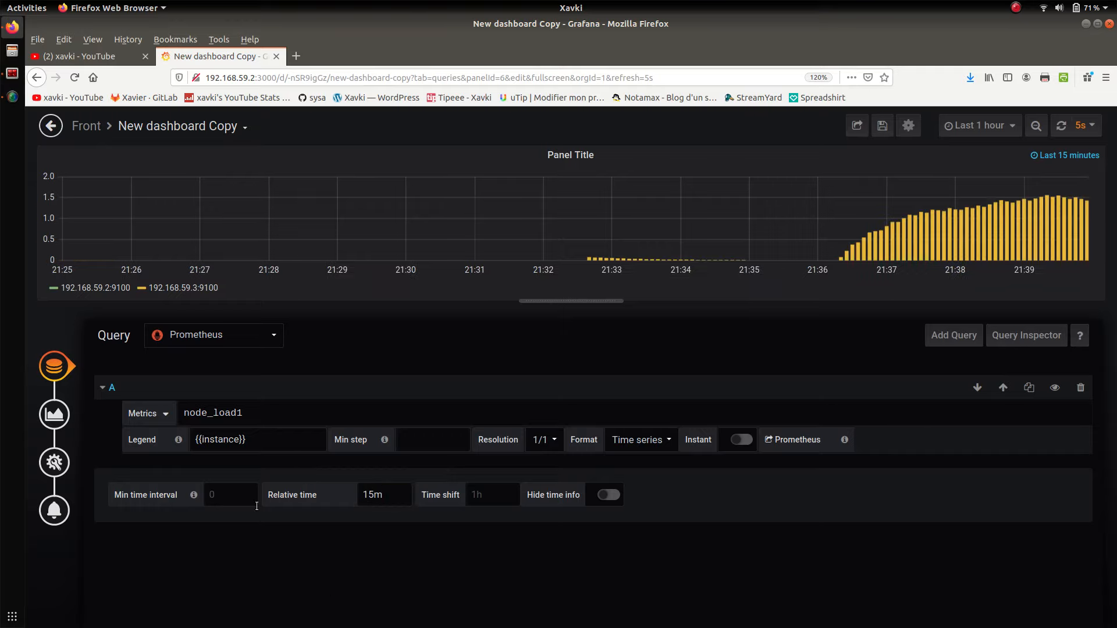
- Try lines together with bars on the graph, and switch its draw mode to points only
left_click(54, 413)
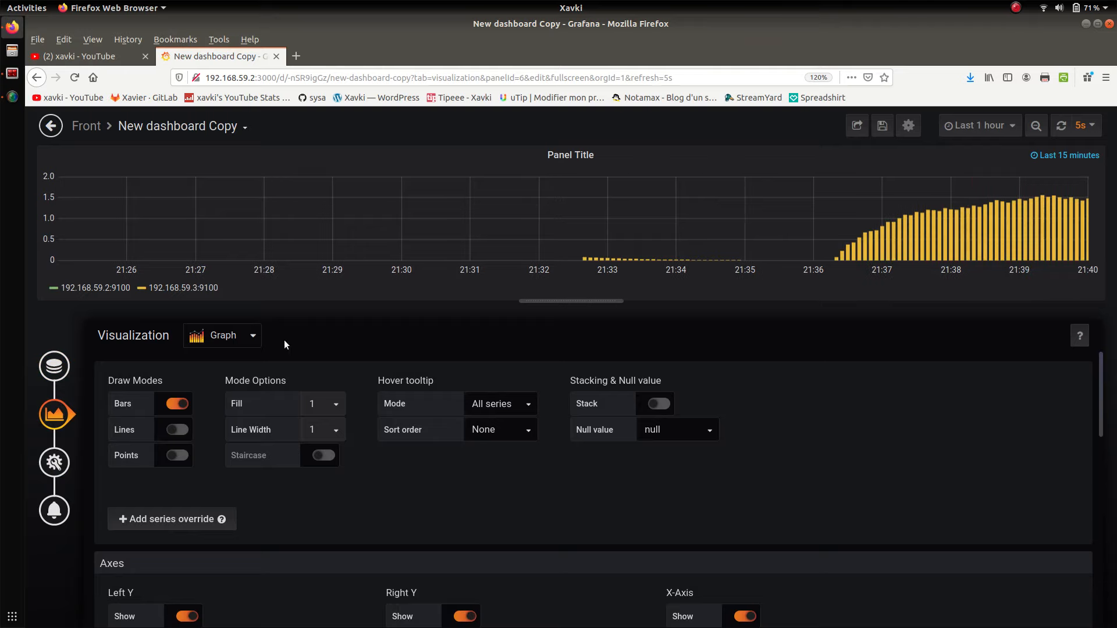
left_click(185, 430)
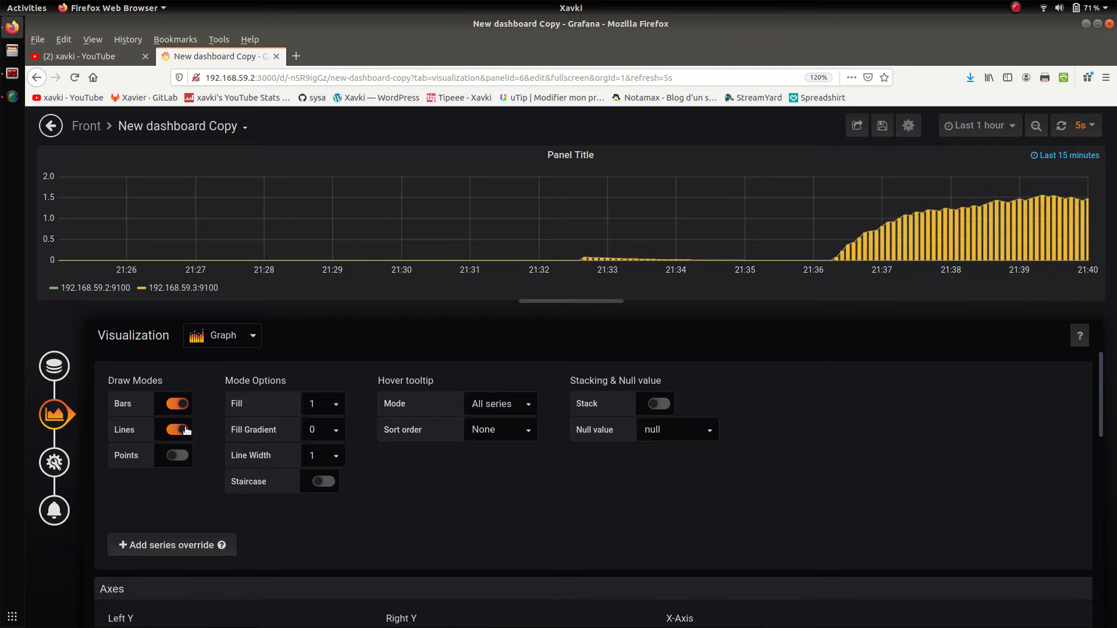
left_click(185, 429)
left_click(179, 404)
left_click(182, 455)
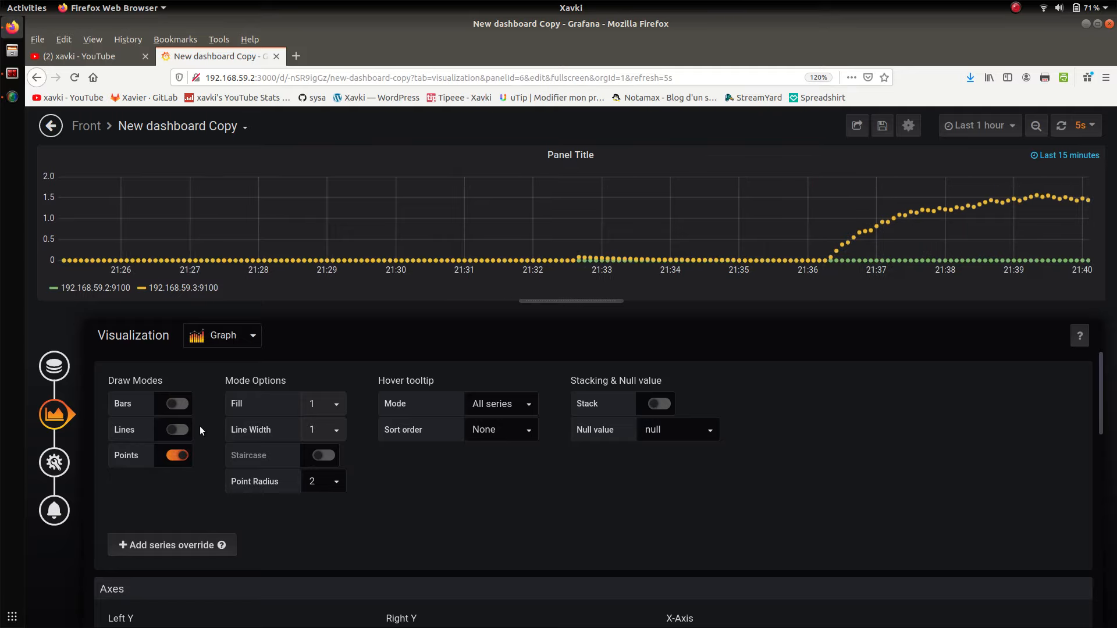
- Switch the graph's draw mode to lines only, after trying lines combined with bars
left_click(184, 453)
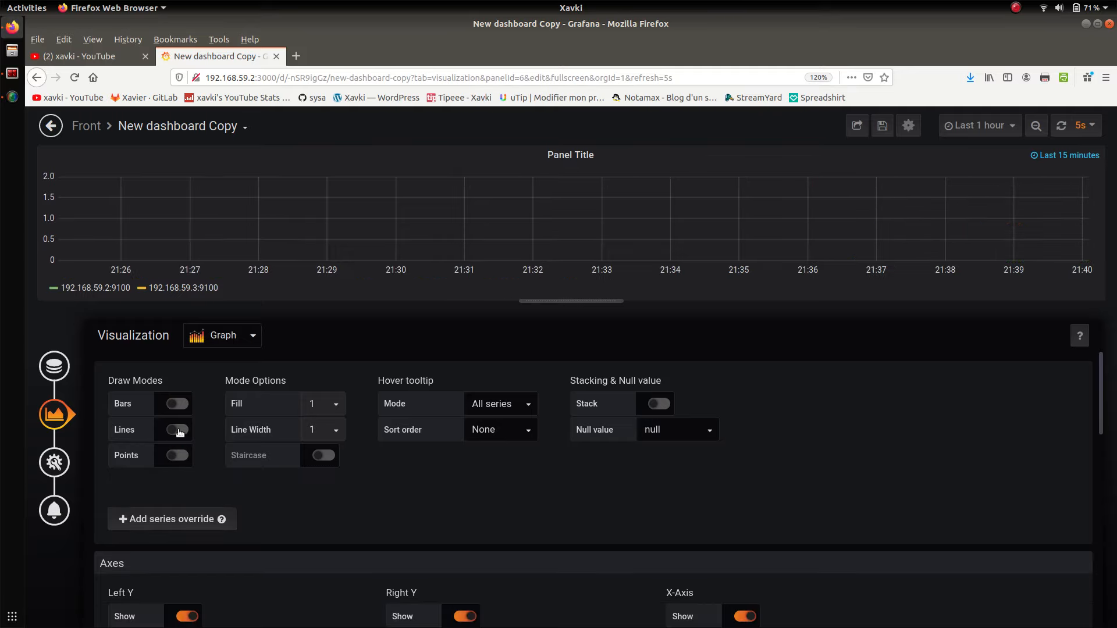
left_click(179, 431)
left_click(186, 404)
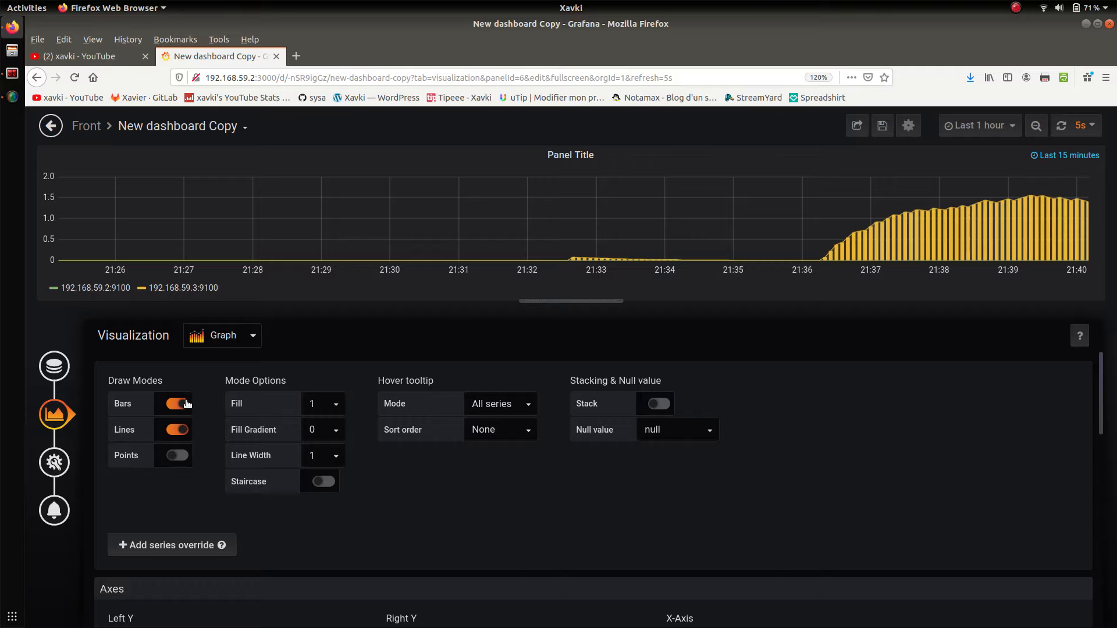
left_click(186, 403)
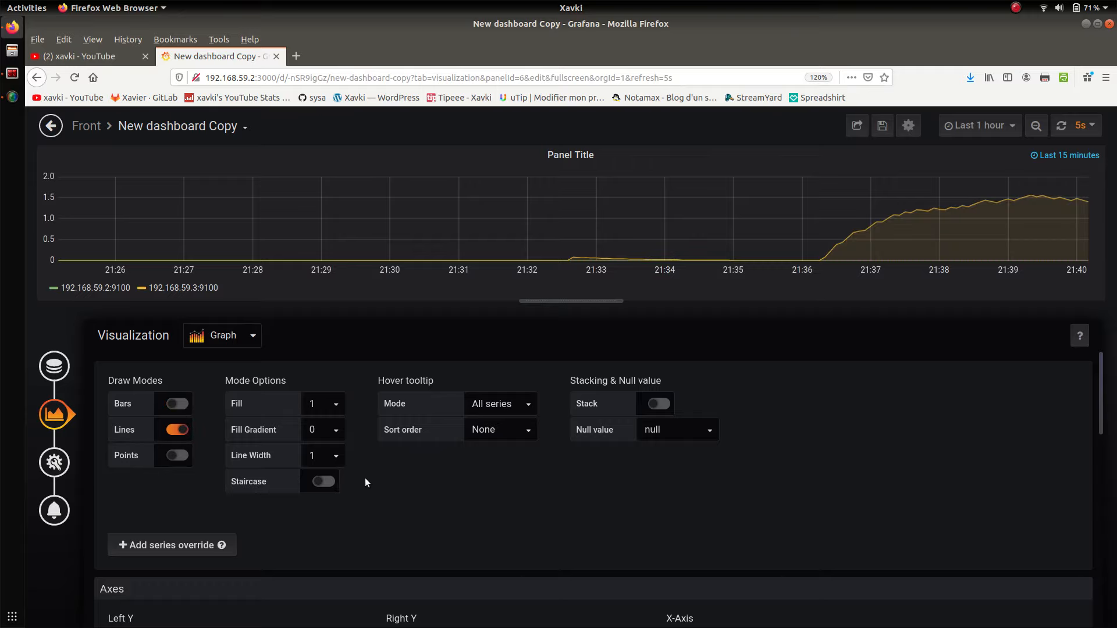
- Set the graph's area fill to 3, and raise it to 10
left_click(336, 402)
left_click(327, 467)
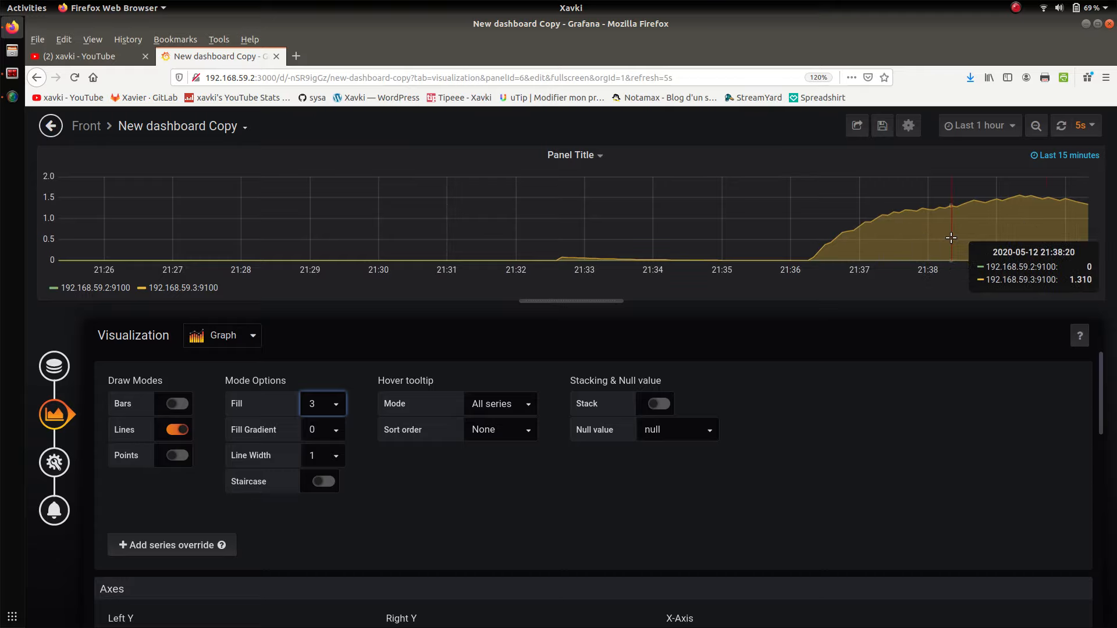
left_click(335, 414)
left_click(332, 591)
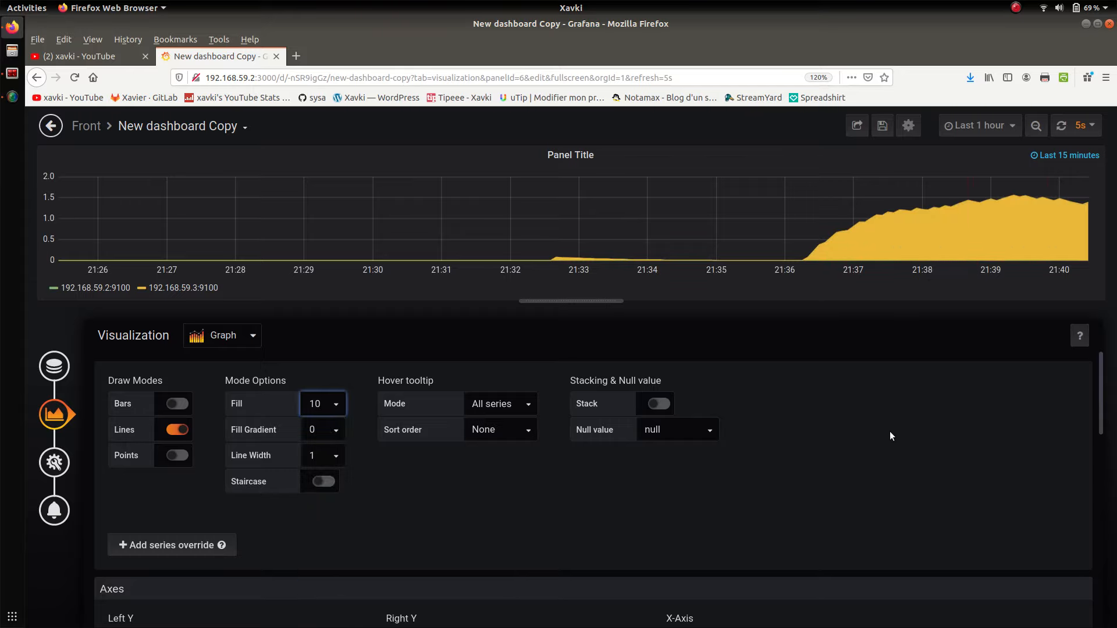
- Try fill gradients of 5 and 1 on the graph, and set the fill gradient to 9
left_click(335, 436)
left_click(324, 532)
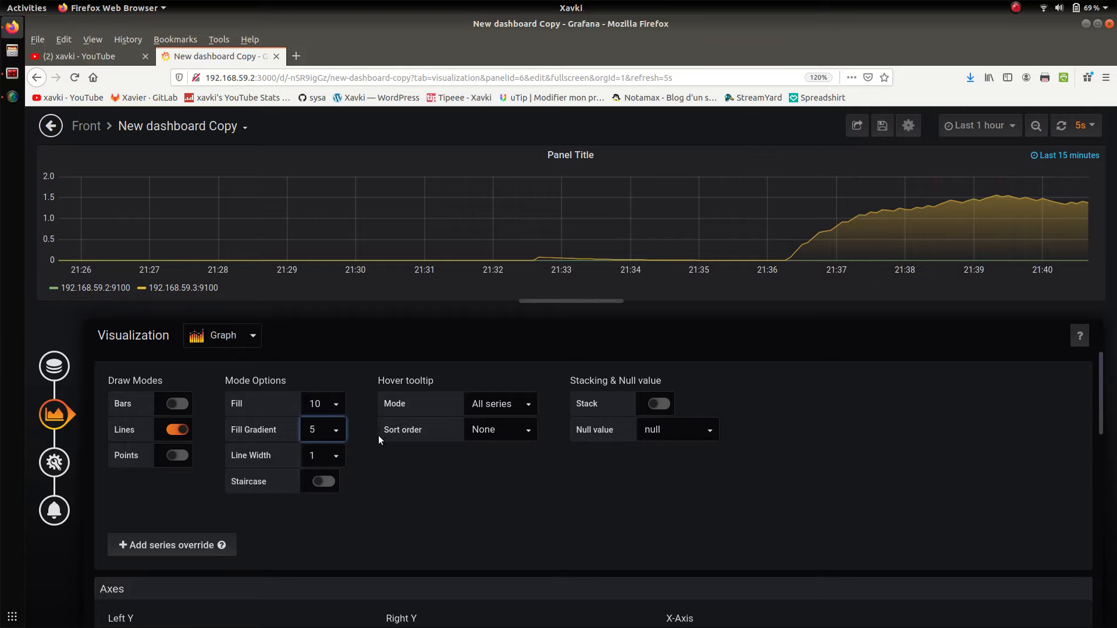
left_click(337, 434)
left_click(326, 465)
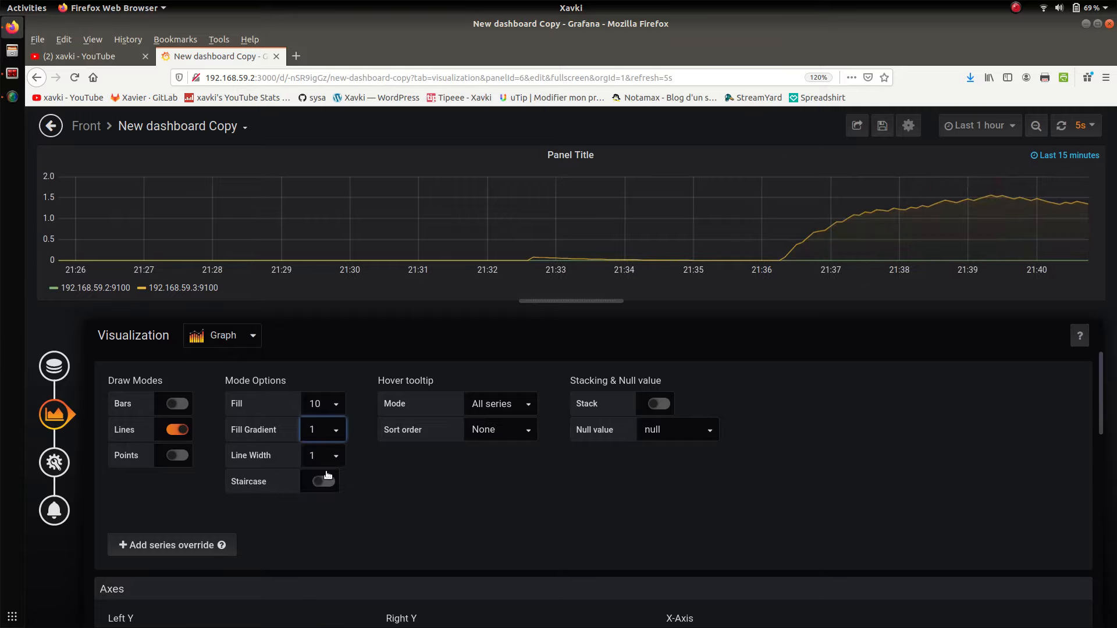
left_click(334, 434)
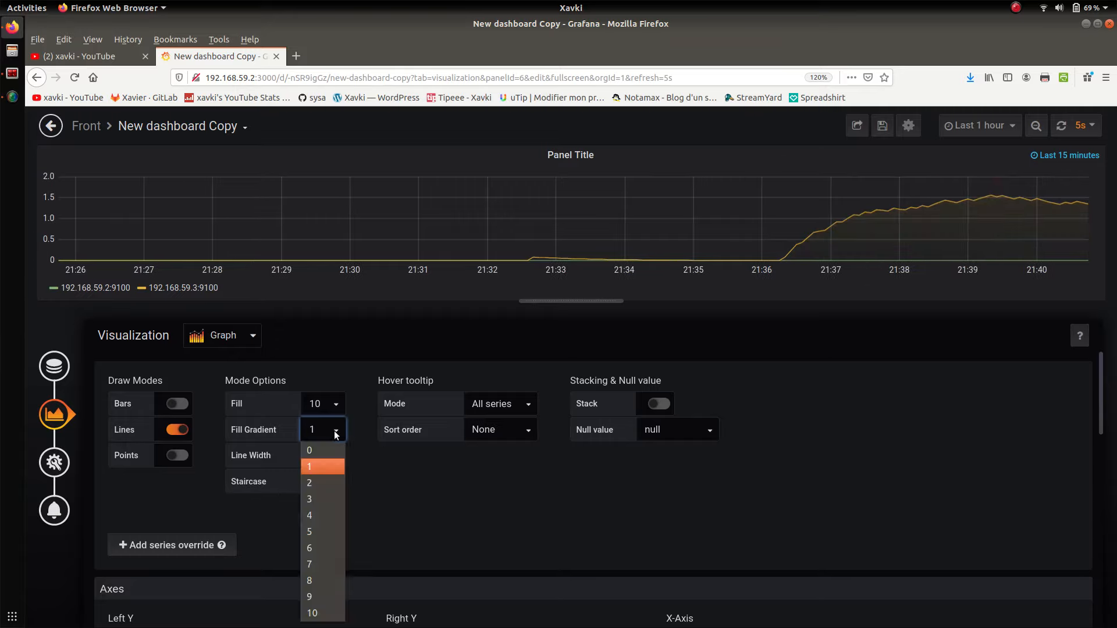
left_click(334, 599)
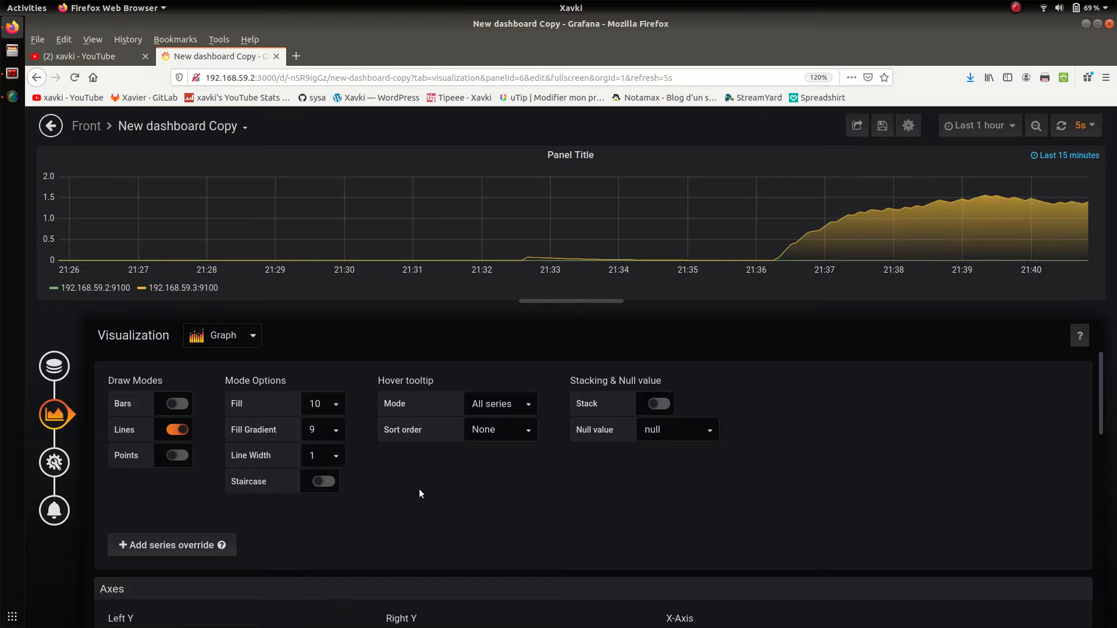
- Set the graph's line width to 0
left_click(330, 459)
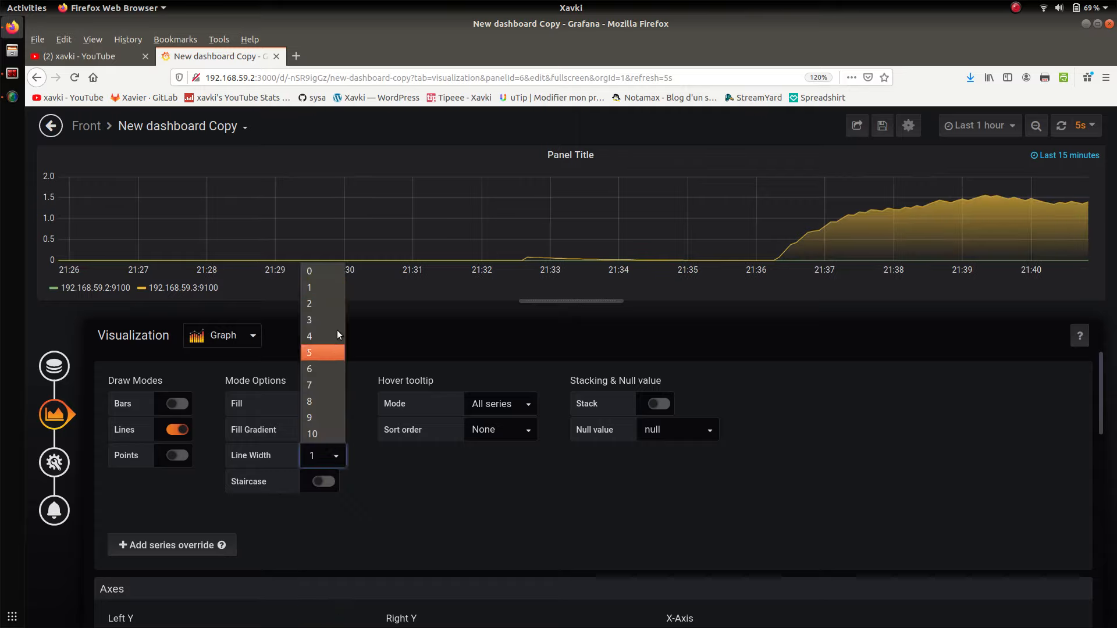
left_click(342, 266)
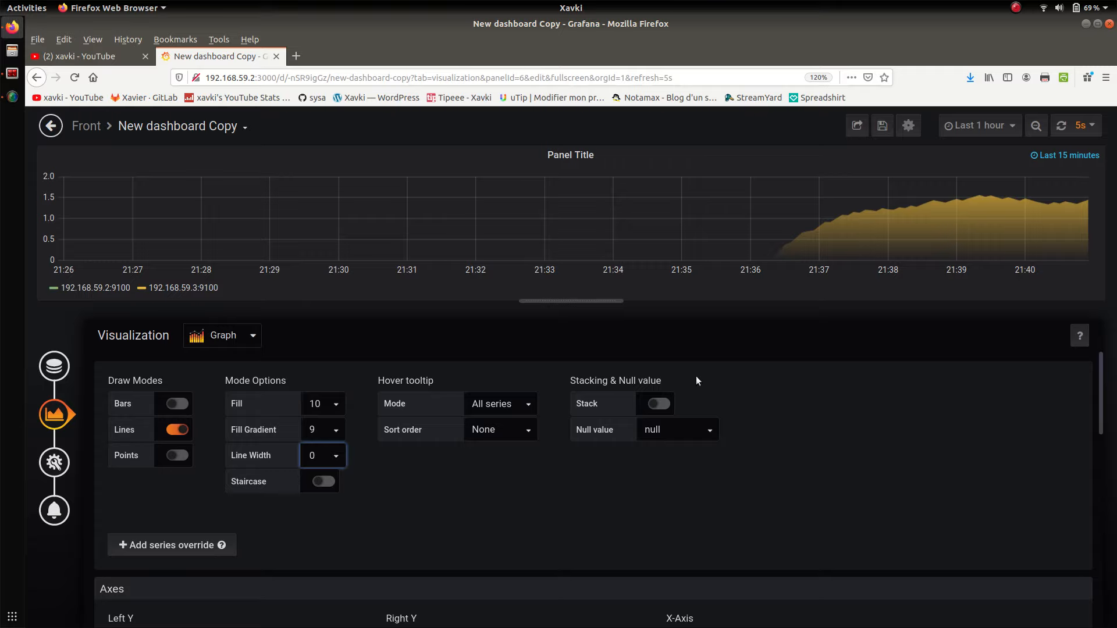
- Try the graph's staircase option and the Single hover tooltip mode, restoring staircase off, All series and sort order None
left_click(328, 485)
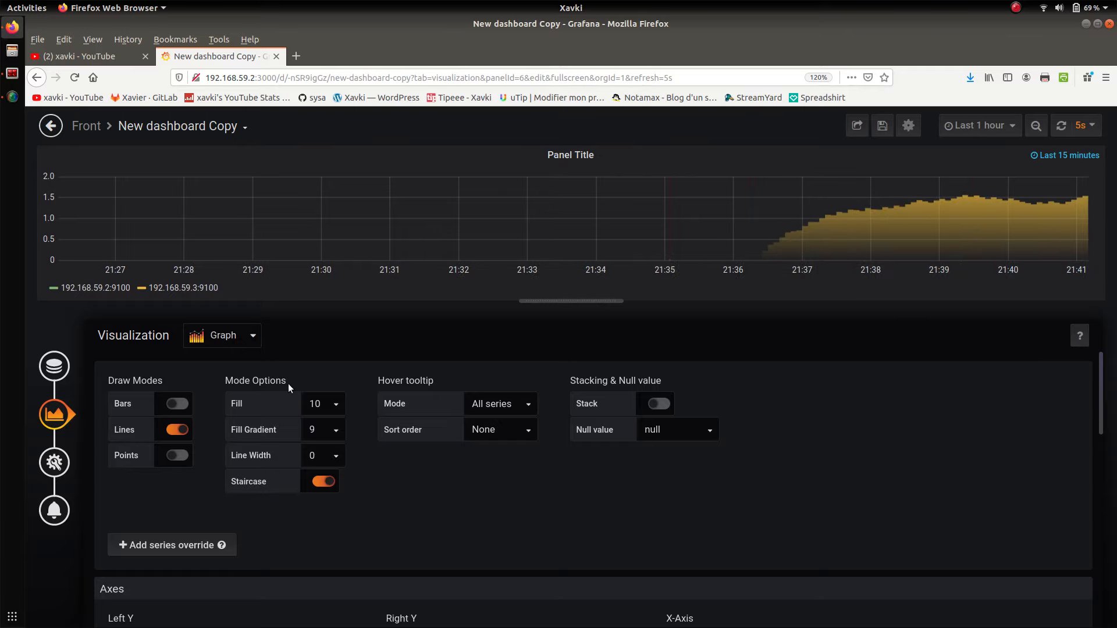
left_click(324, 481)
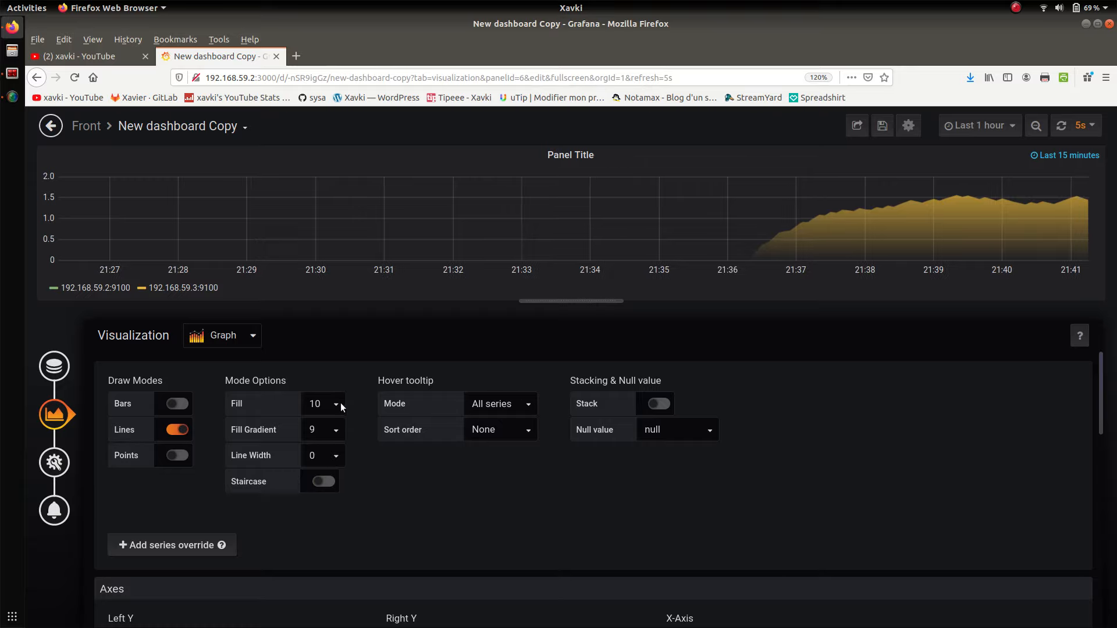
left_click(510, 405)
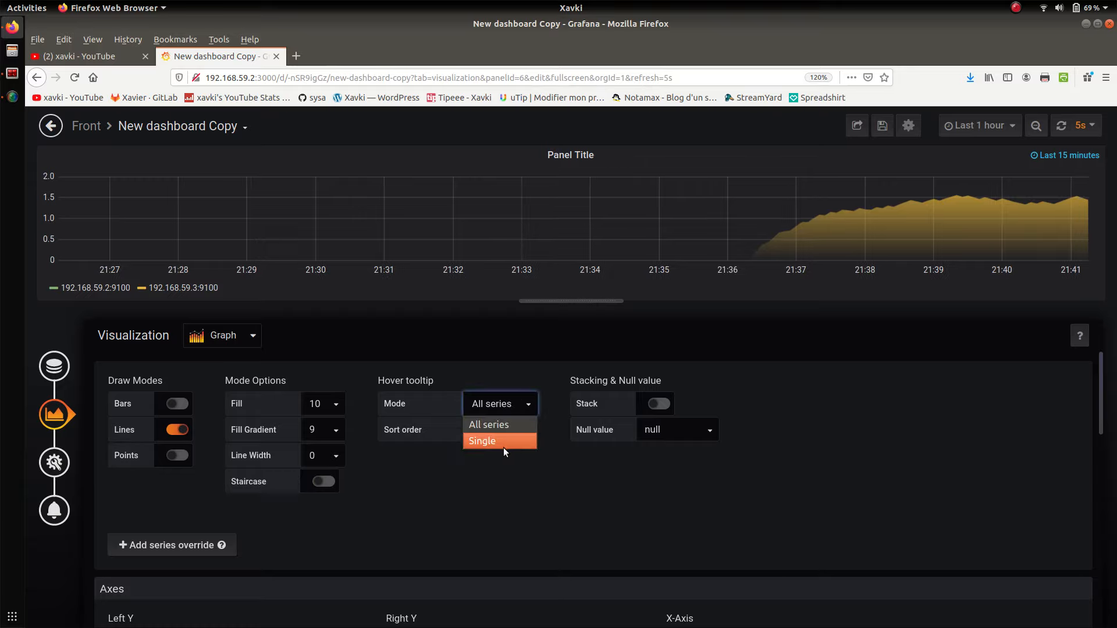
left_click(504, 443)
left_click(503, 411)
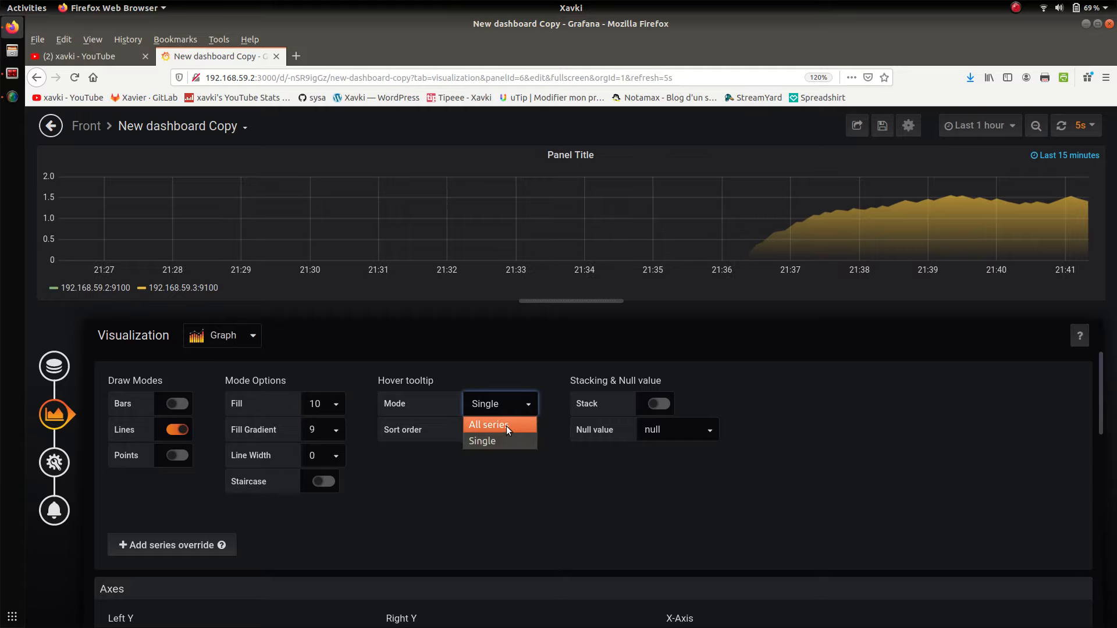
left_click(508, 429)
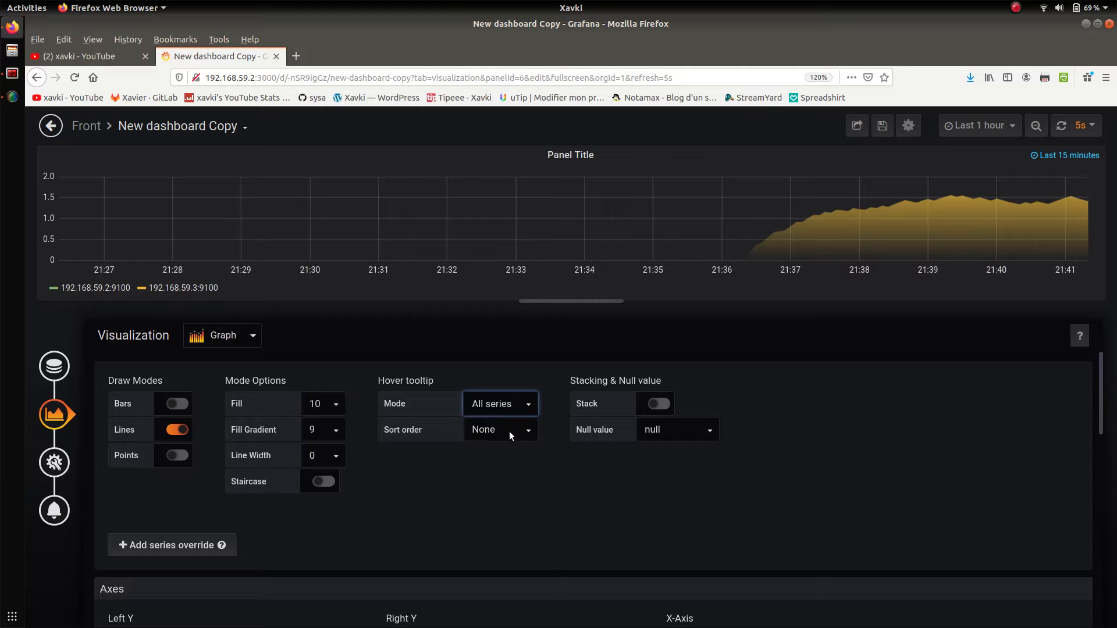
left_click(510, 436)
left_click(510, 451)
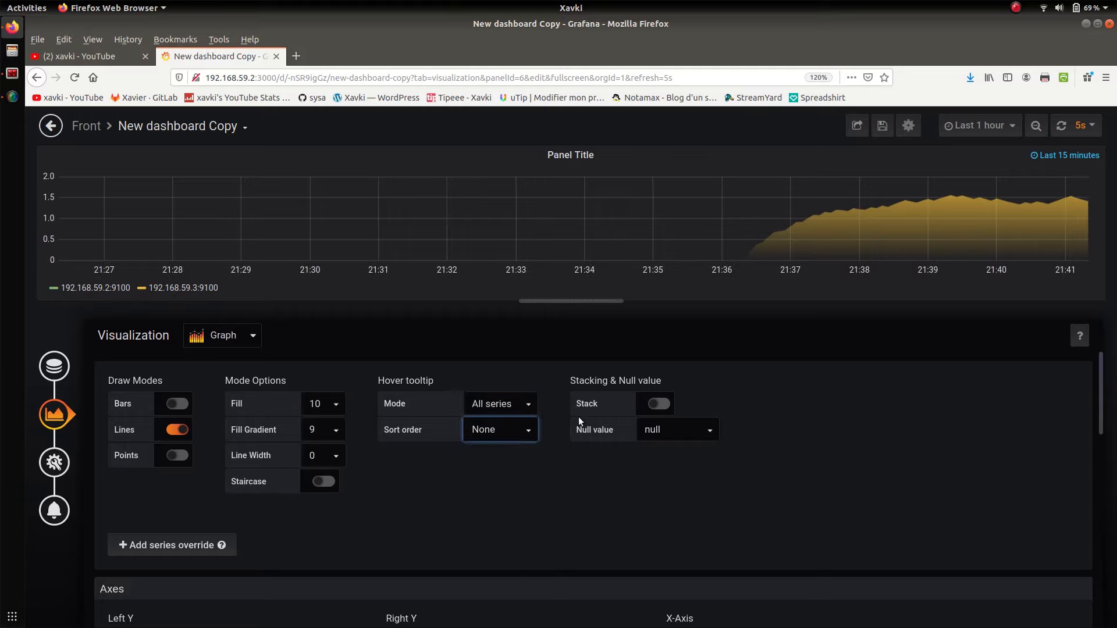
- Try stacking the graph's series, including as percentages, and turn both options back off
left_click(662, 404)
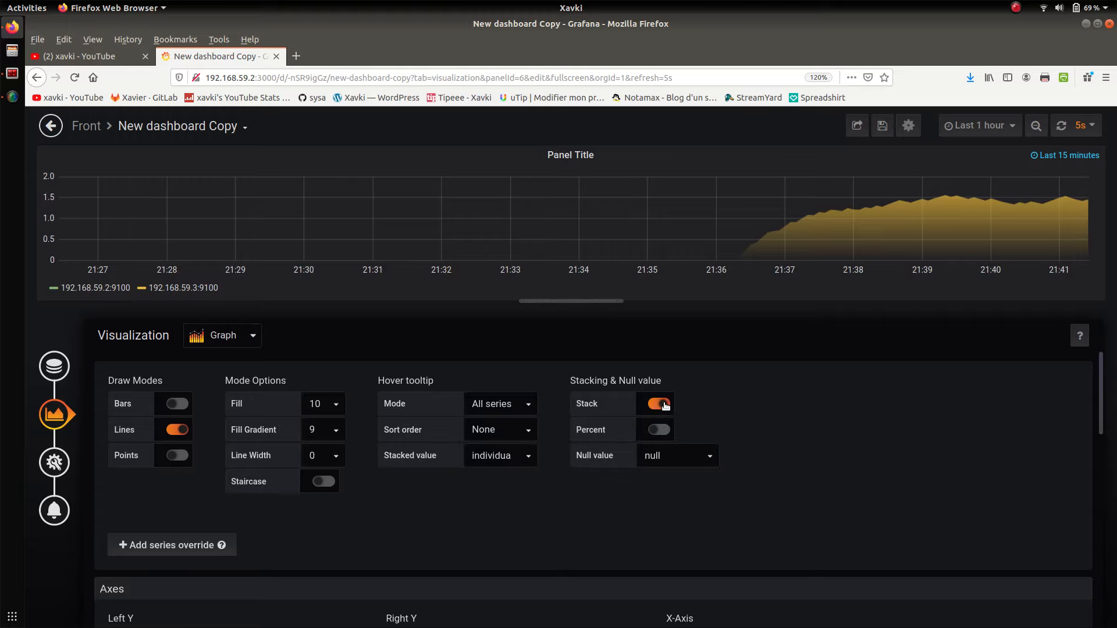
left_click(666, 432)
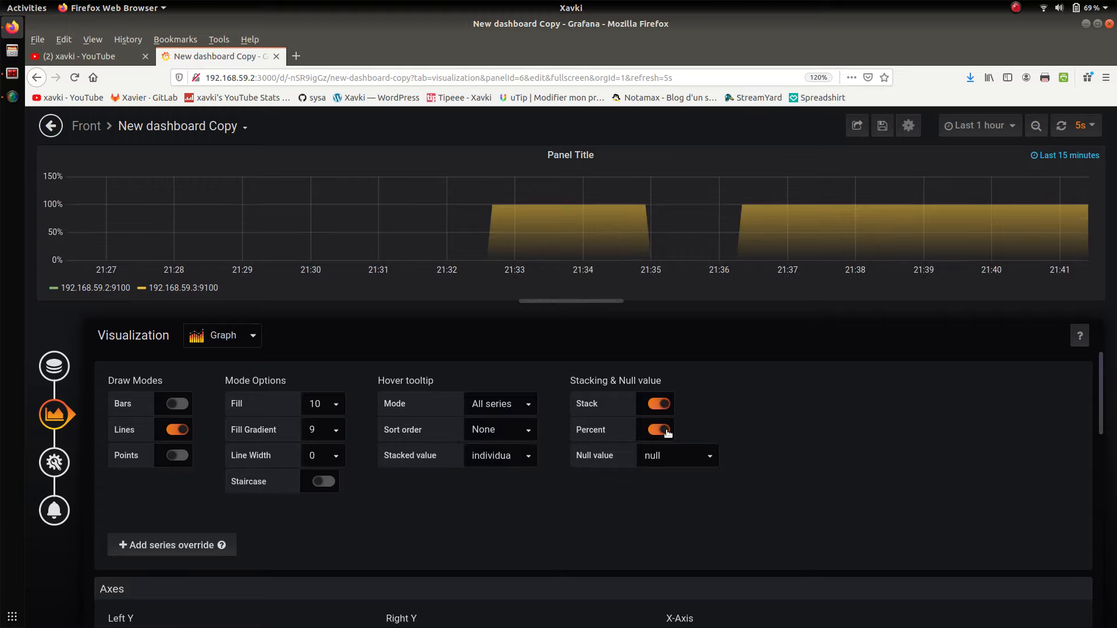
left_click(668, 431)
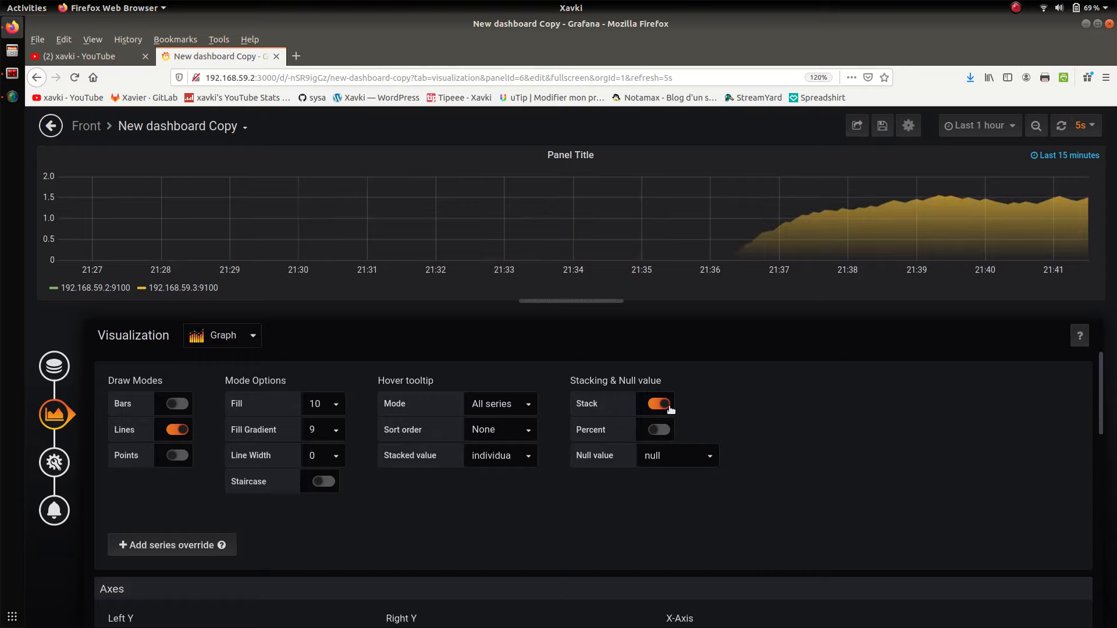
left_click(668, 407)
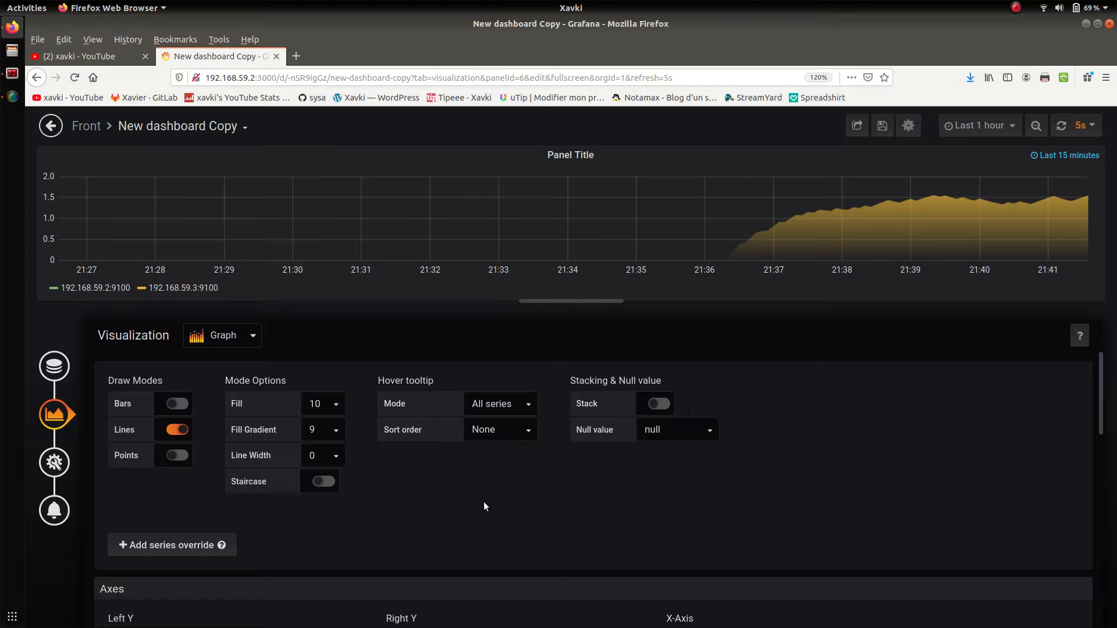
- Add a series override for 192.168.59.2:9100 with Bars set to true
left_click(128, 542)
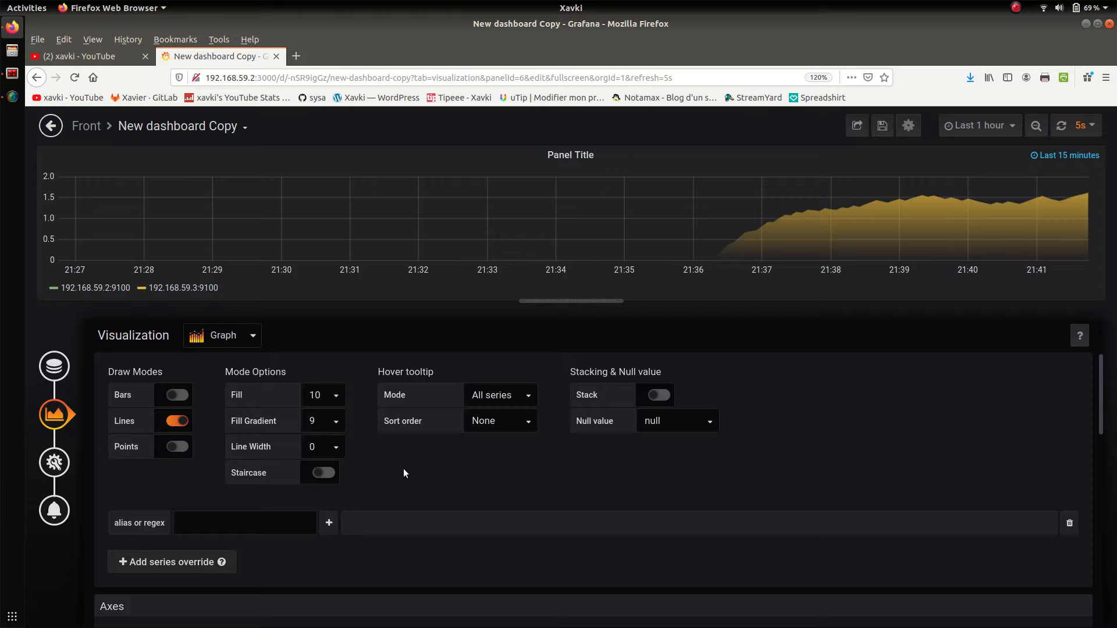
left_click(281, 524)
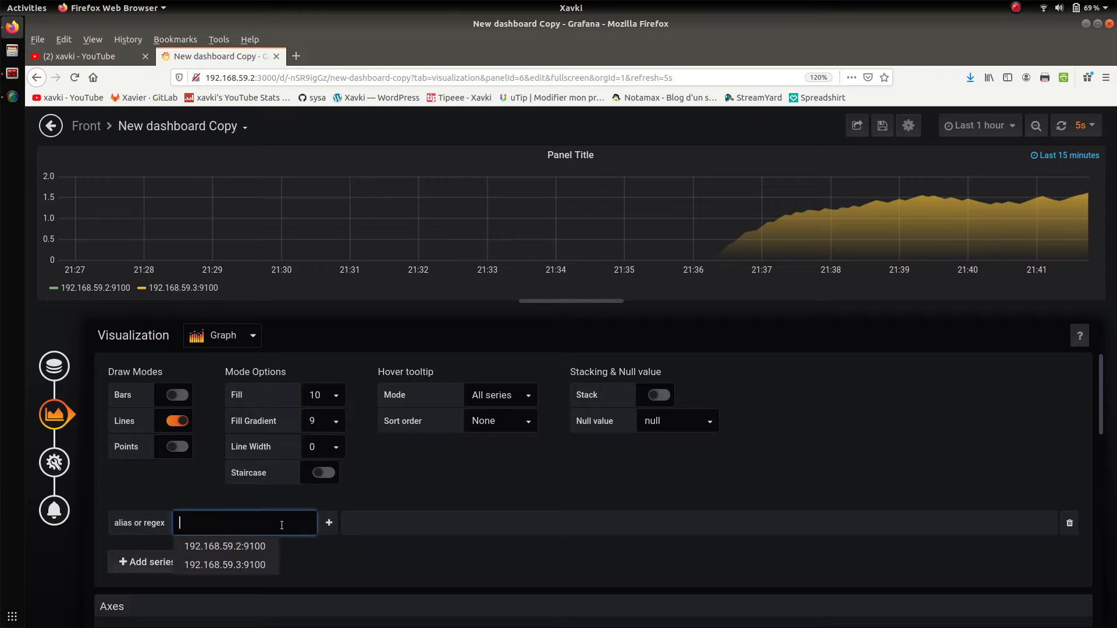
left_click(263, 546)
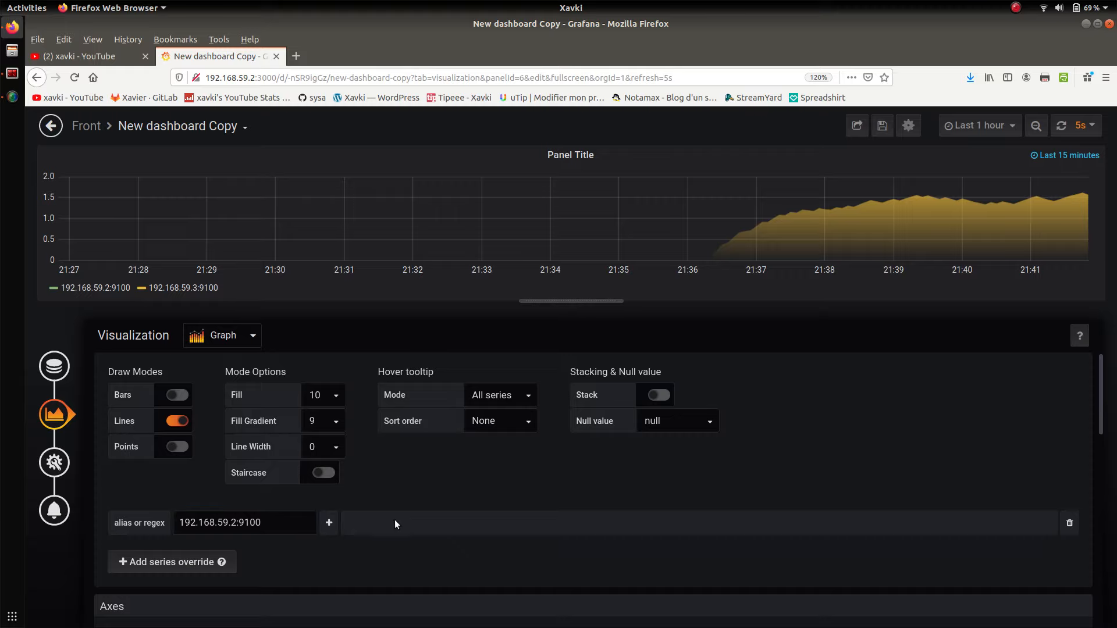
left_click(329, 522)
mouse_move(365, 547)
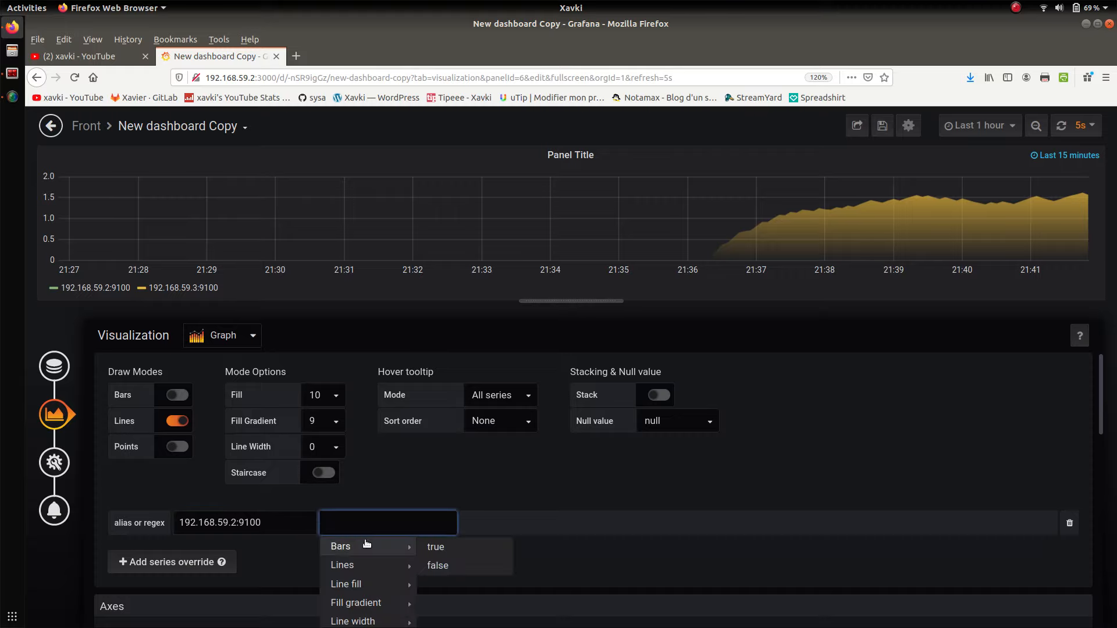
left_click(446, 551)
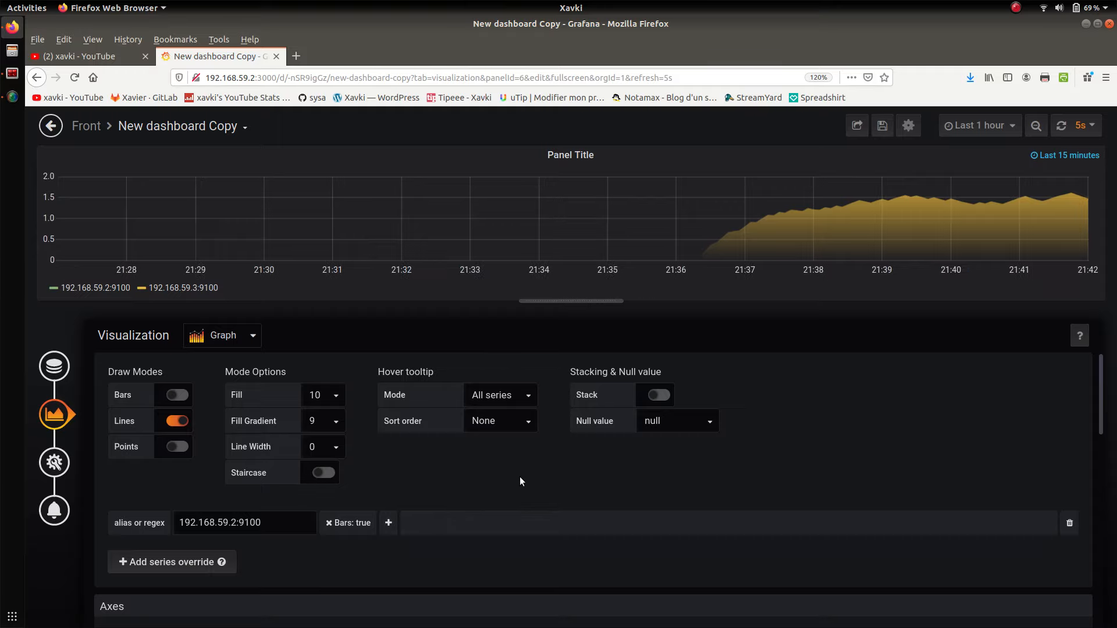
left_click(173, 418)
left_click(174, 418)
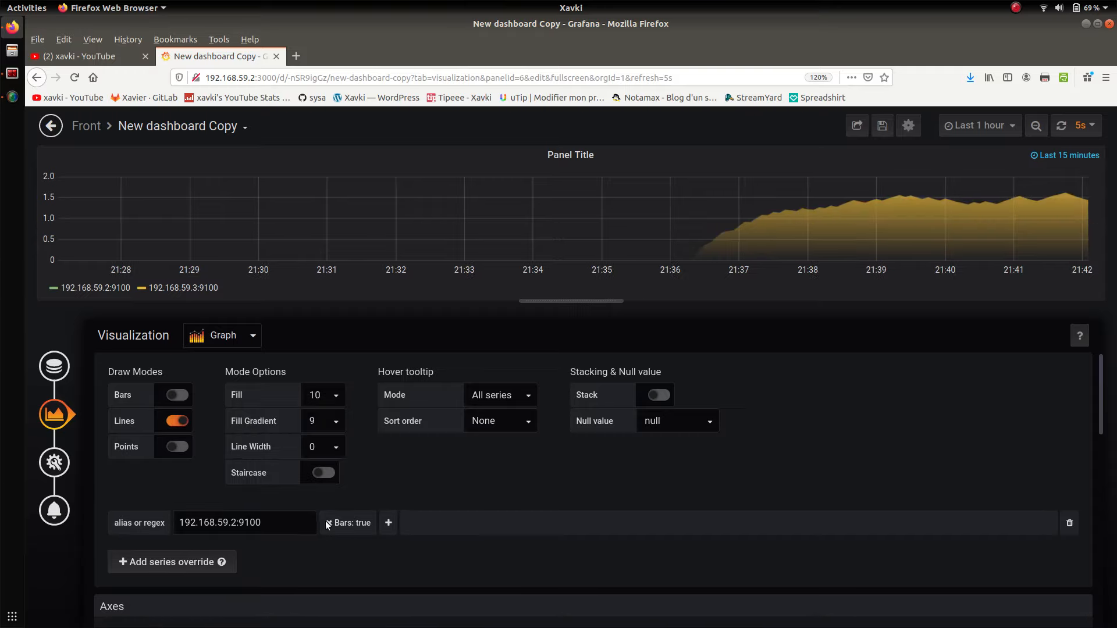
- Change the override's alias to 192.168.59.3:9100 and turn off the graph's Lines draw mode
left_click(273, 522)
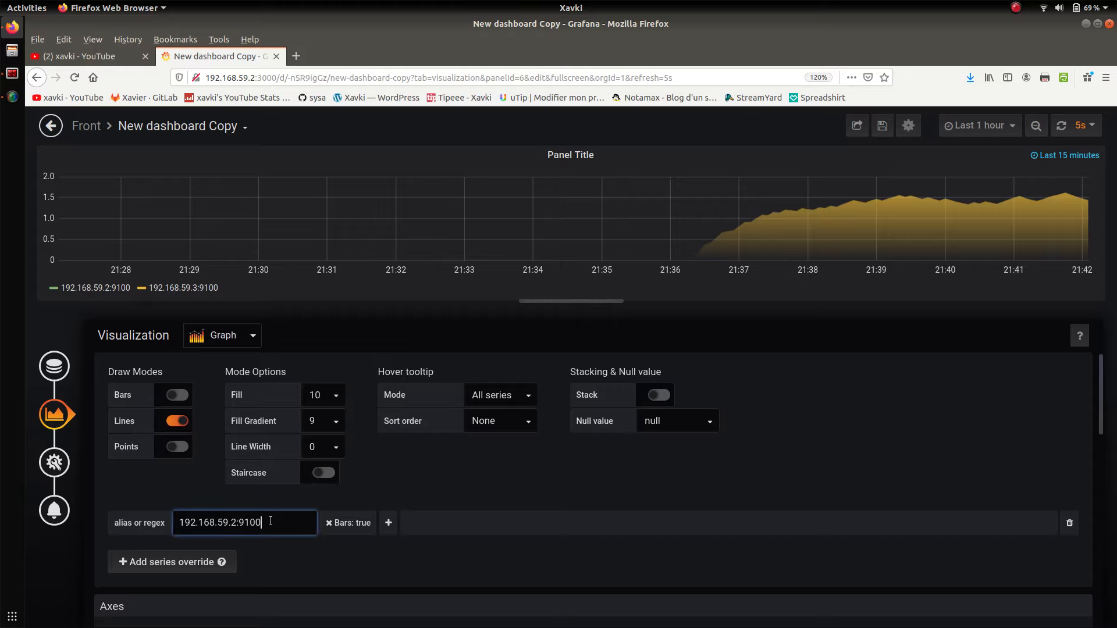
left_click_drag(270, 520, 163, 525)
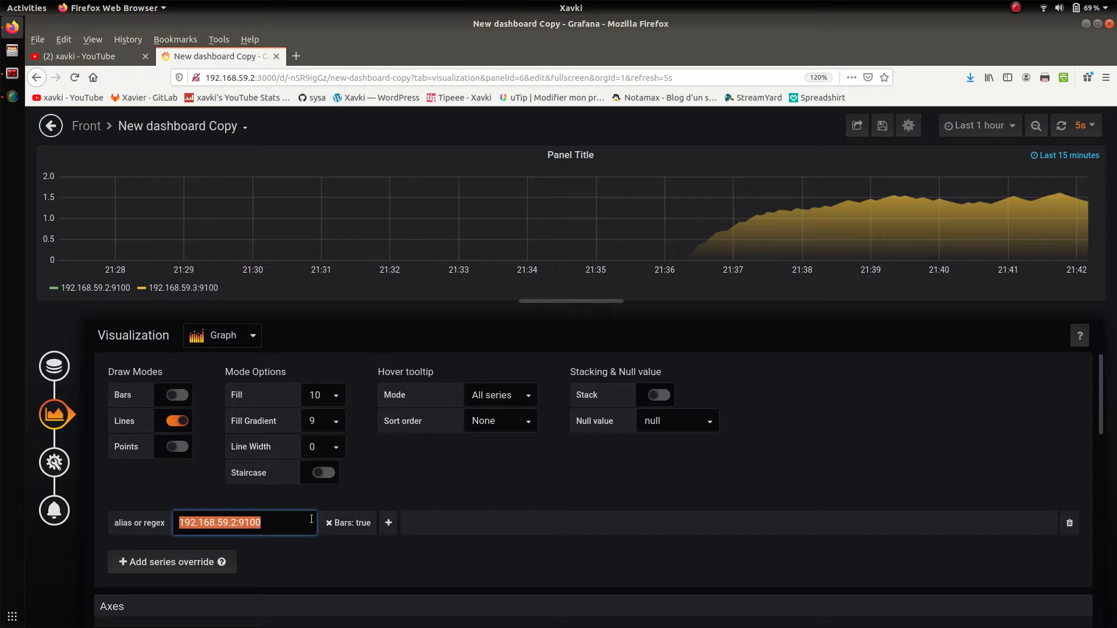
key("BackSpace")
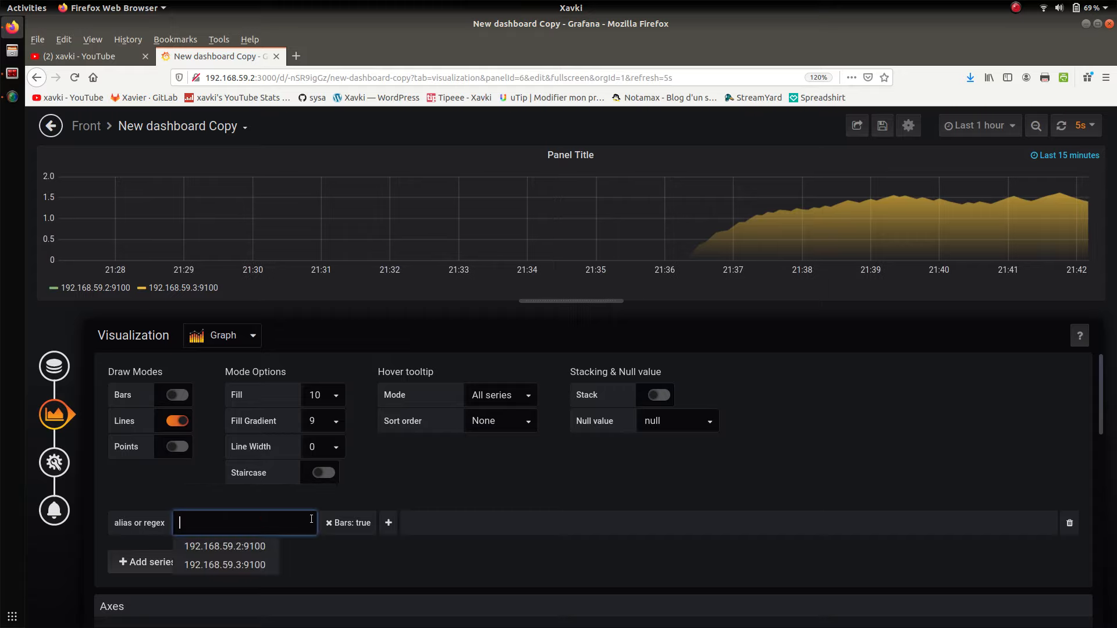
left_click(267, 562)
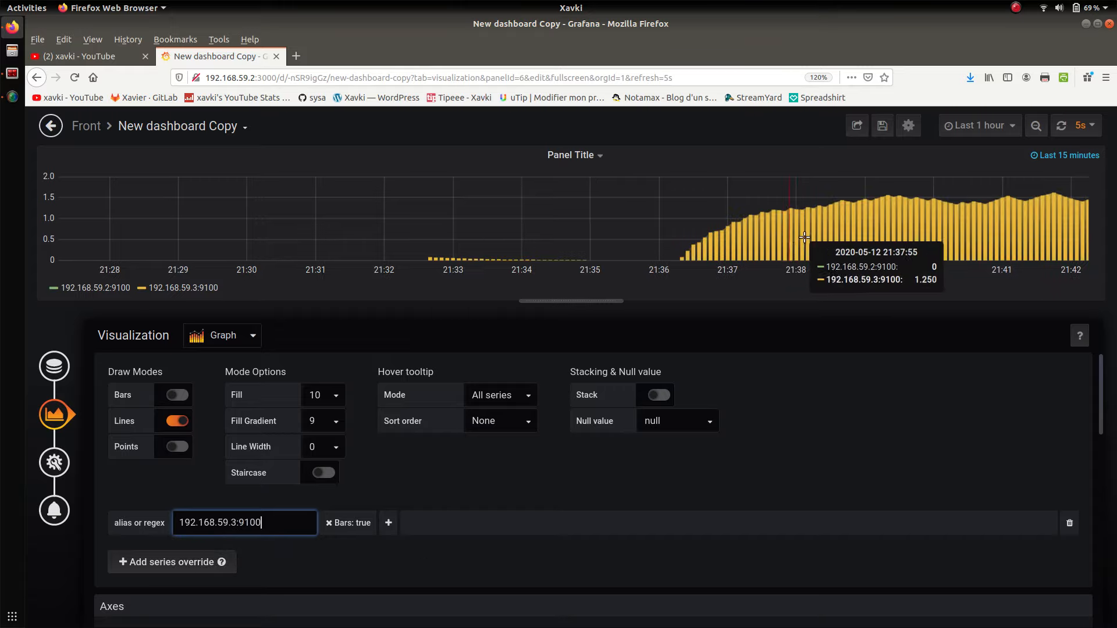
left_click(177, 420)
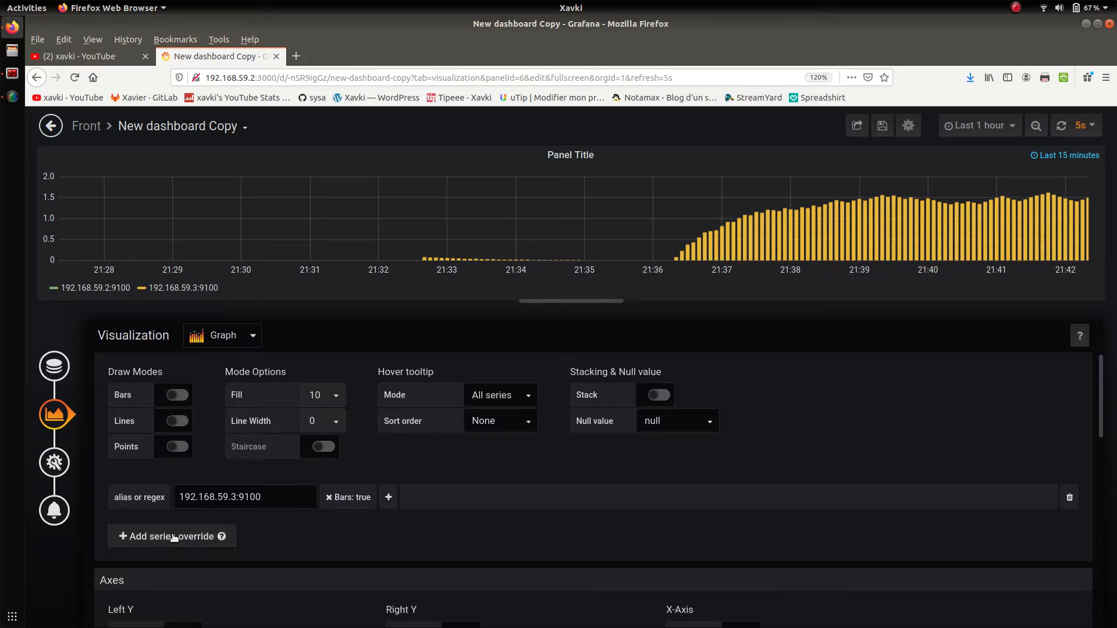
- Add a second series override for 192.168.59.2:9100 with Lines set to true
left_click(212, 540)
left_click(282, 525)
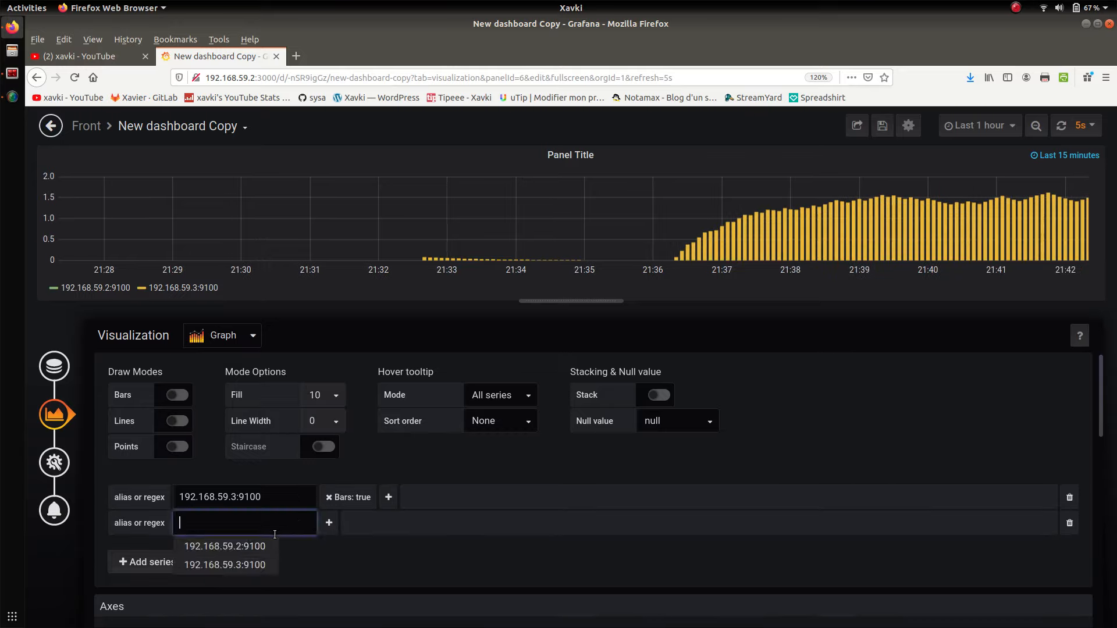
left_click(267, 546)
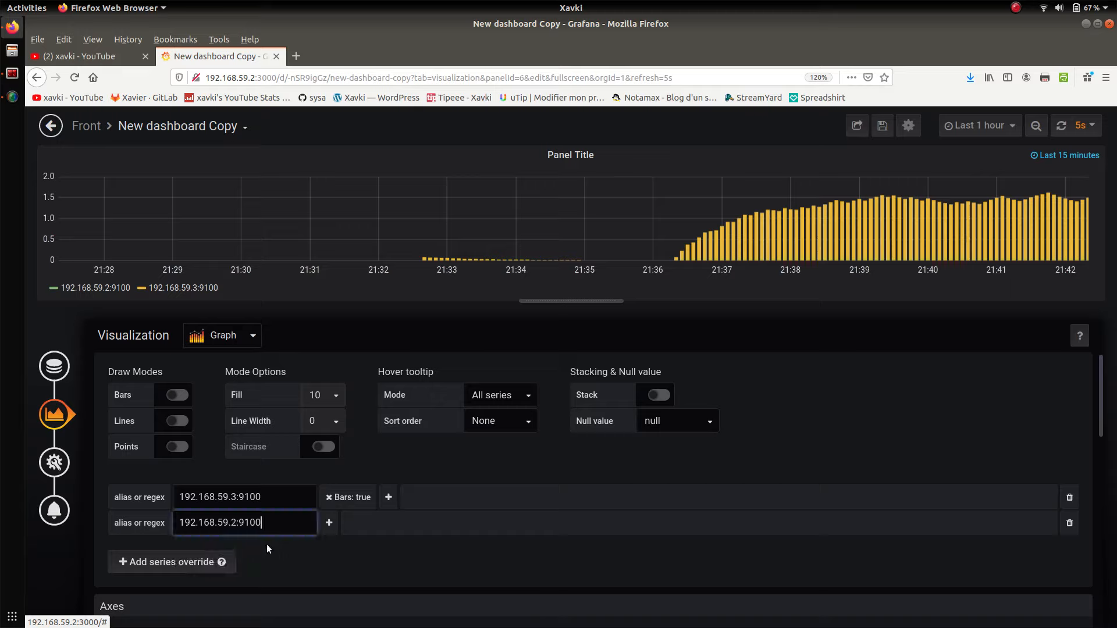
left_click(330, 523)
mouse_move(358, 565)
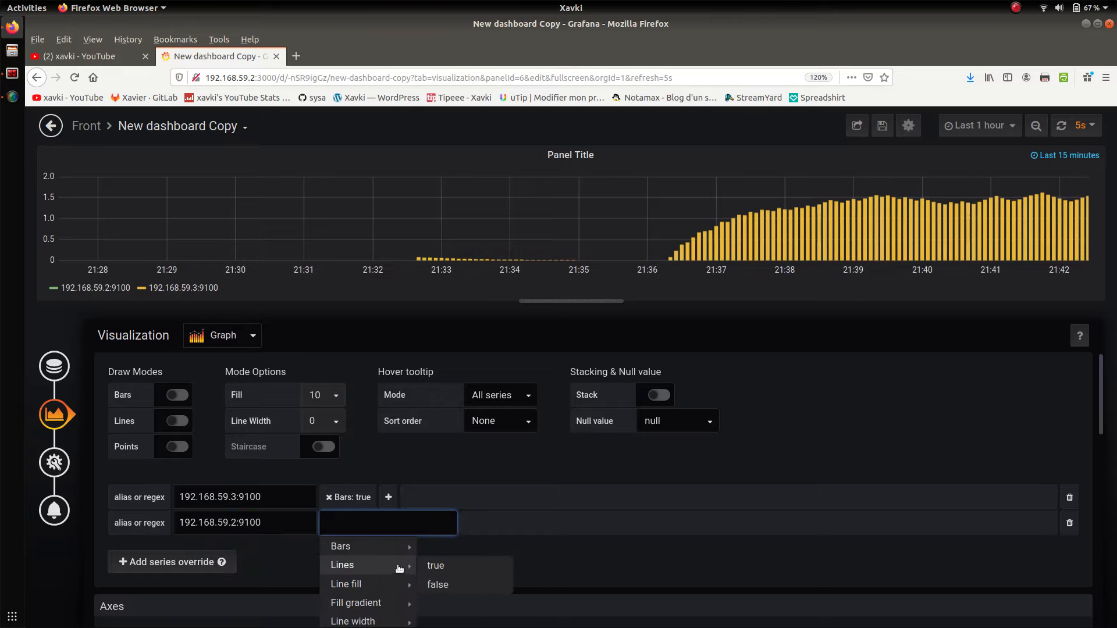
left_click(438, 566)
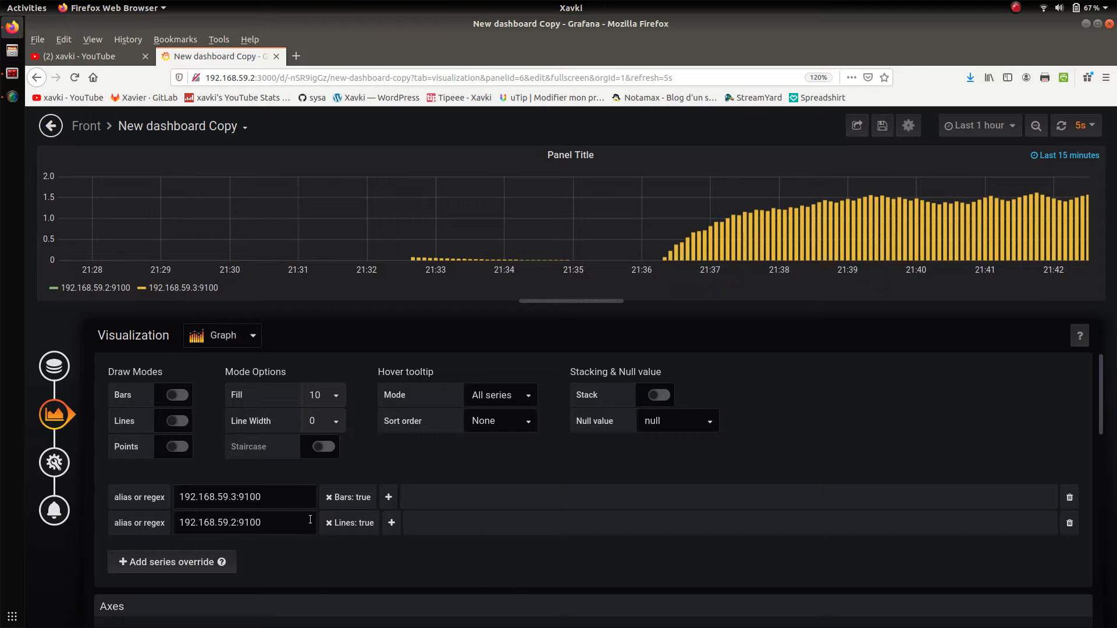
left_click(290, 527)
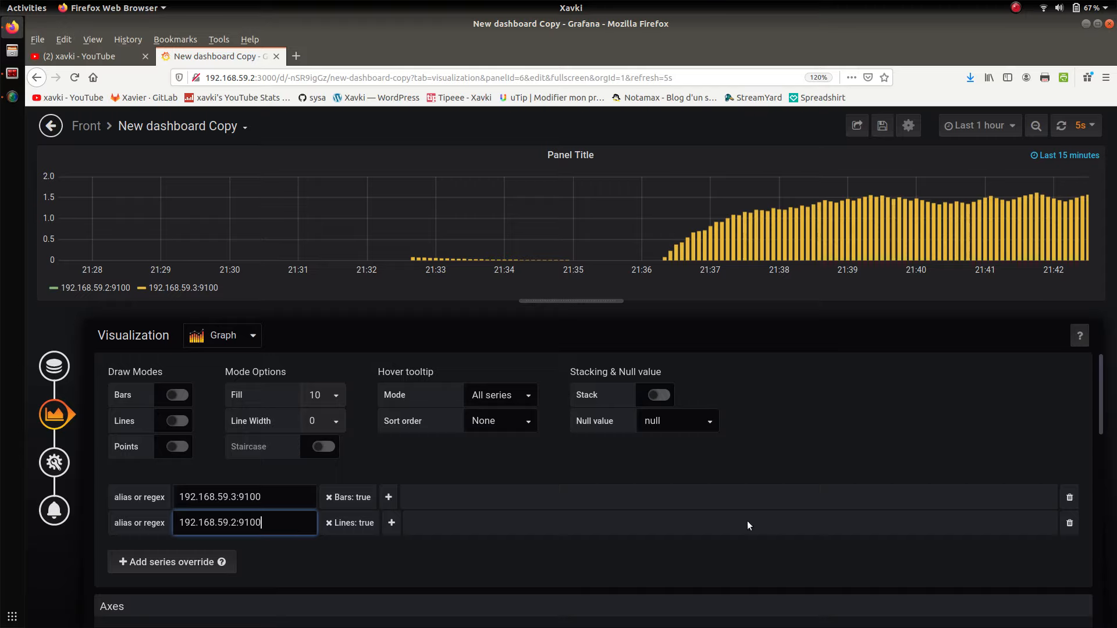
- Delete both series overrides and turn the graph's Lines draw mode back on
left_click(1069, 498)
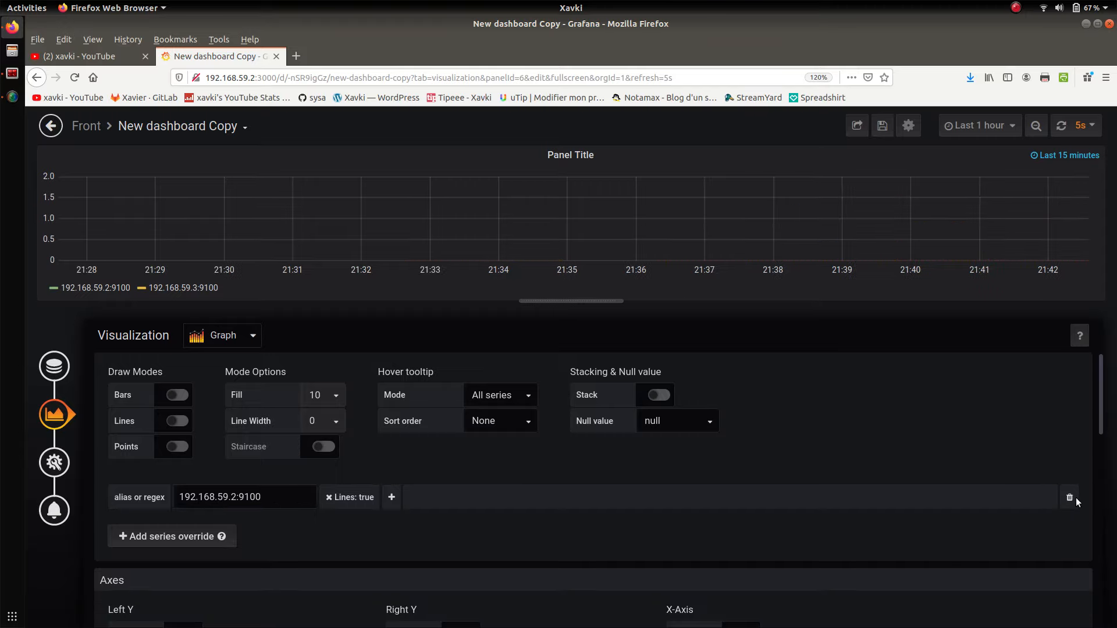
left_click(1075, 498)
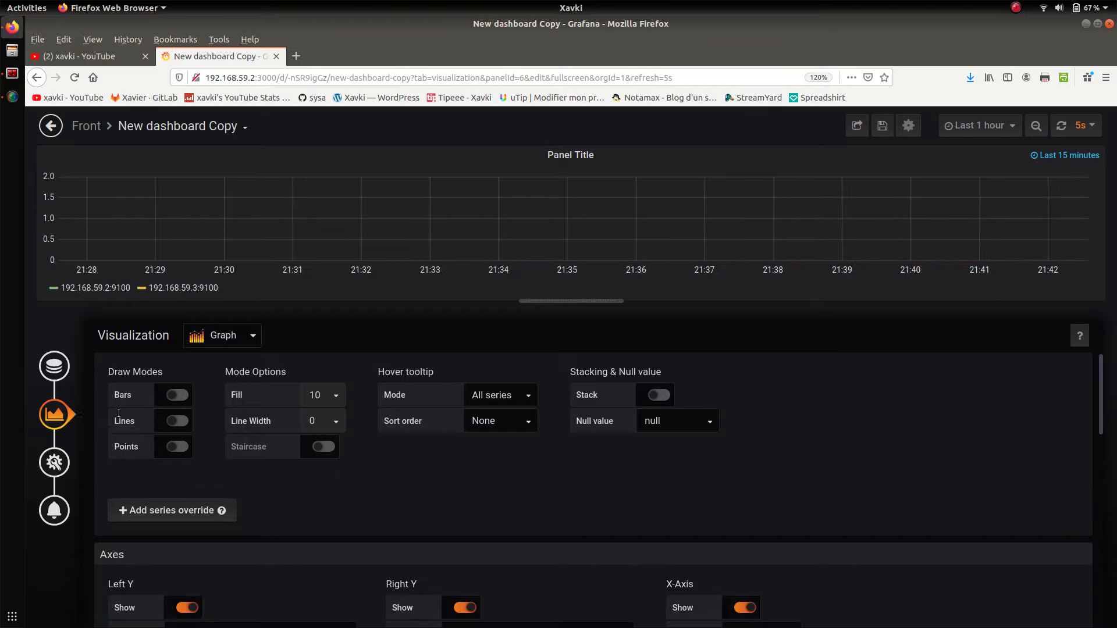
left_click(176, 420)
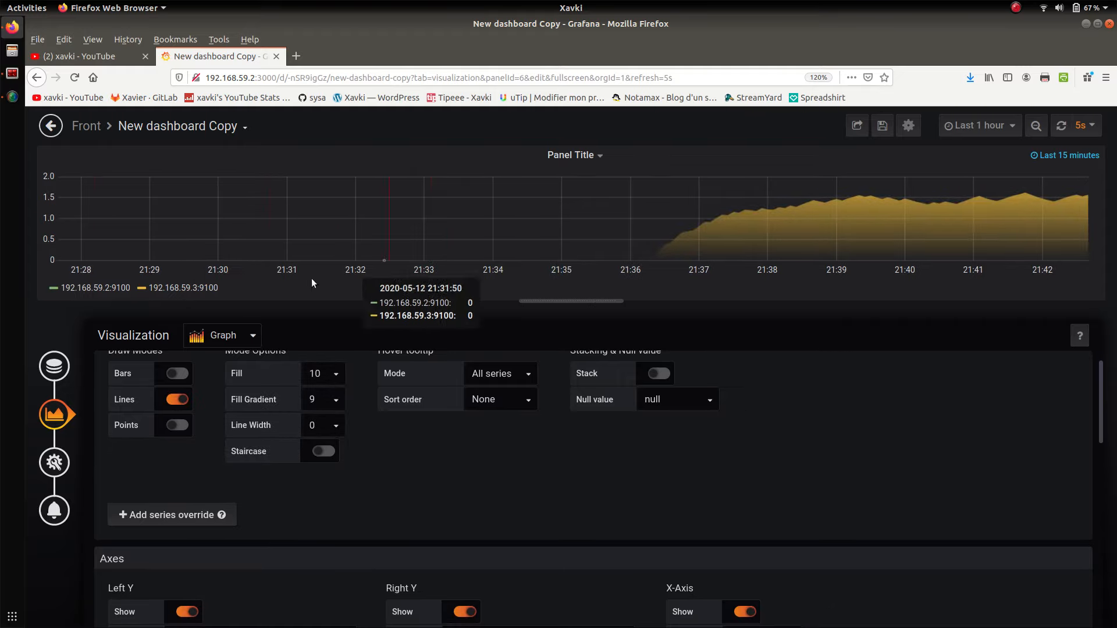
- Try treating the graph's null values as "null as zero"
left_click(693, 396)
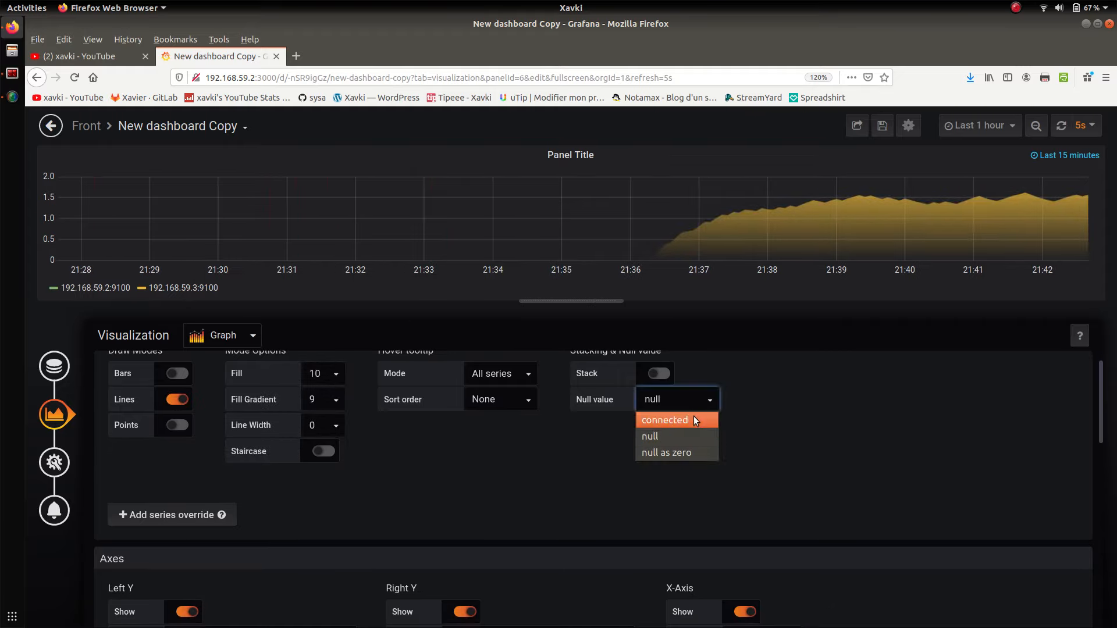
left_click(692, 454)
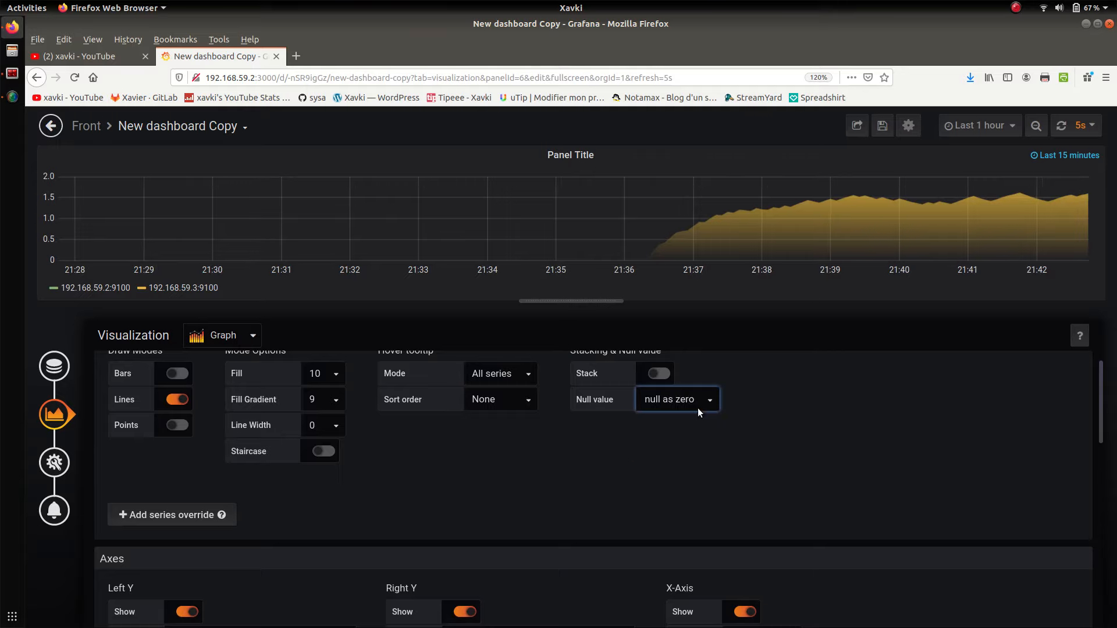
left_click(745, 357)
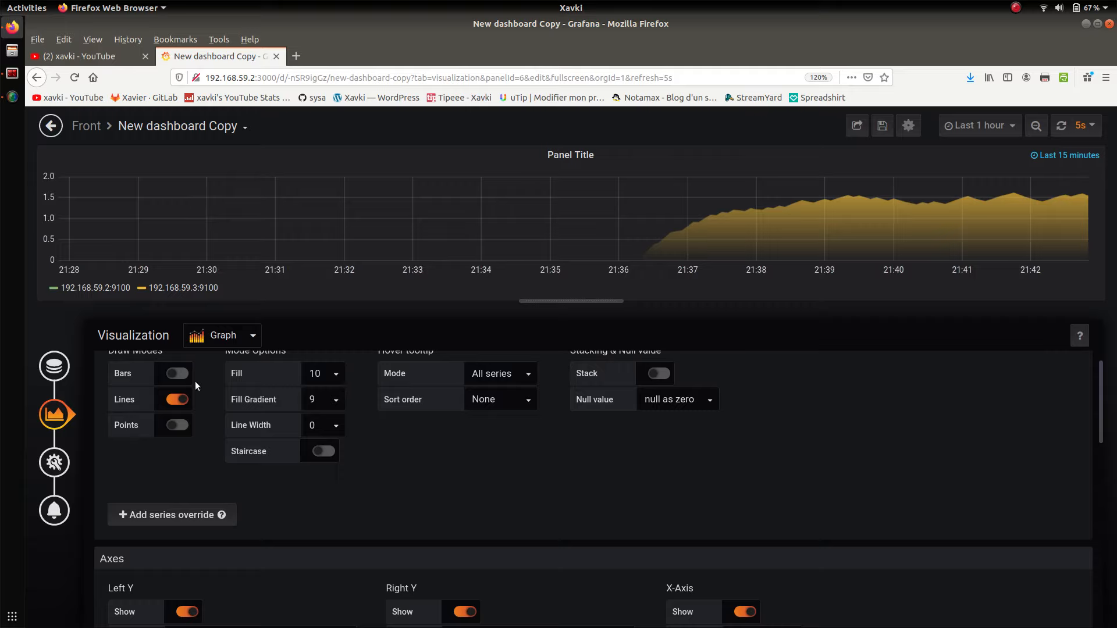
- Set the graph's line width to 1 and its null value handling back to null
left_click(331, 430)
left_click(327, 462)
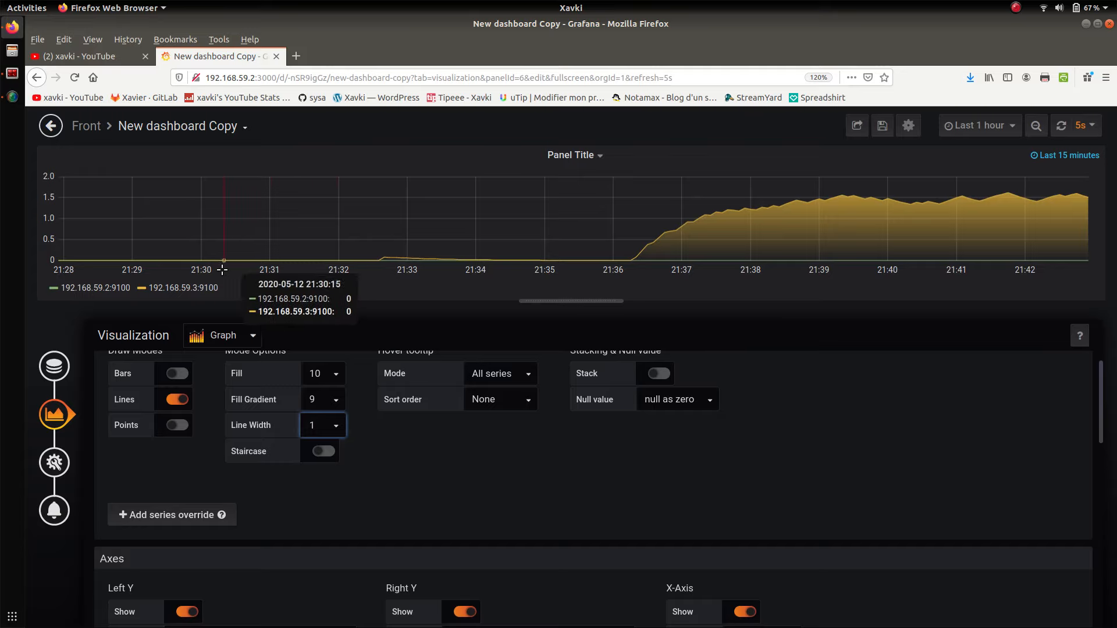
left_click(693, 403)
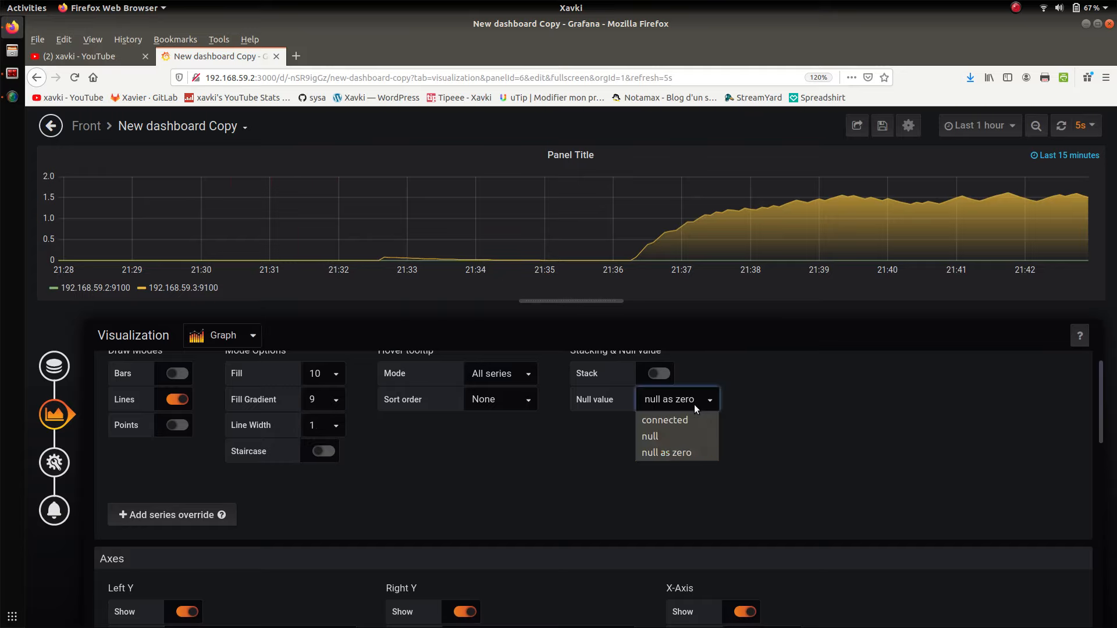
left_click(682, 434)
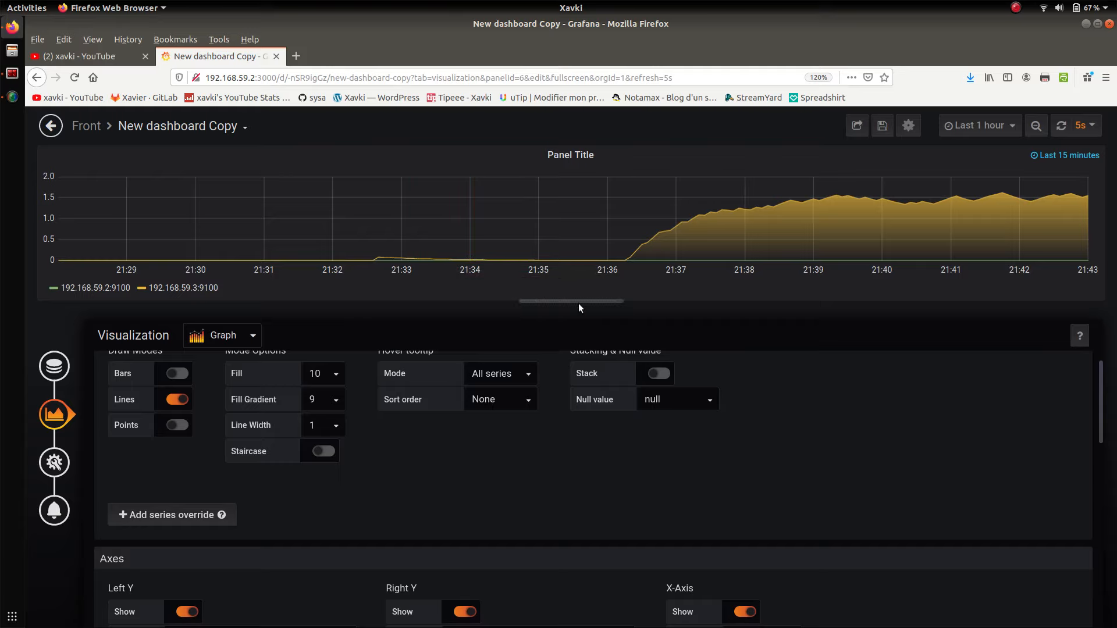
- Try treating the graph's null values as connected and return the null value handling to null
left_click(708, 405)
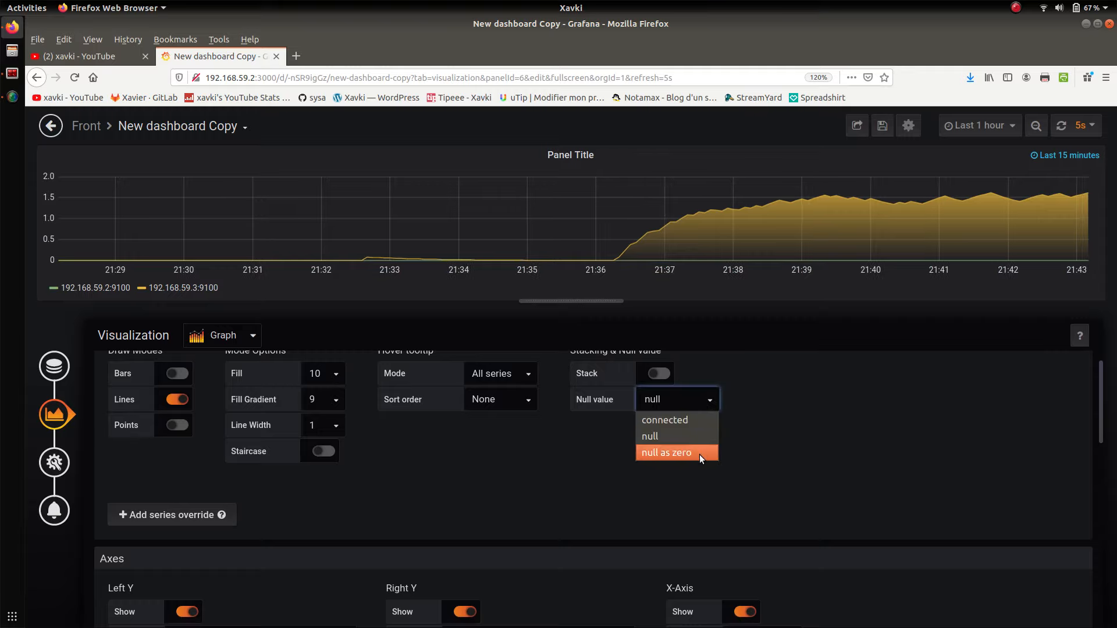
left_click(696, 420)
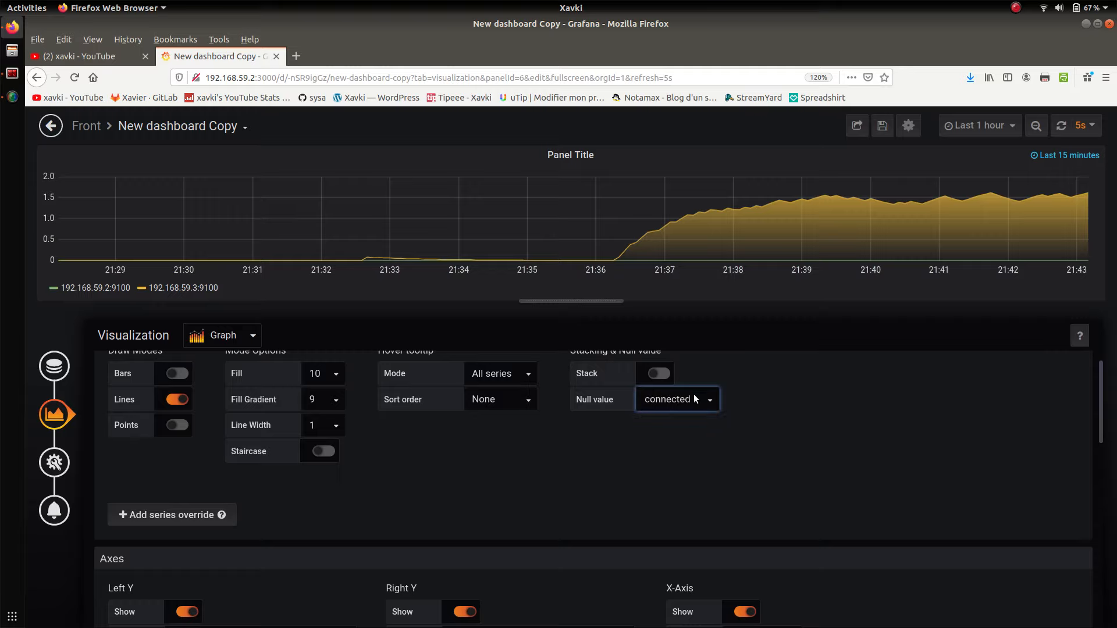
left_click(696, 399)
left_click(695, 432)
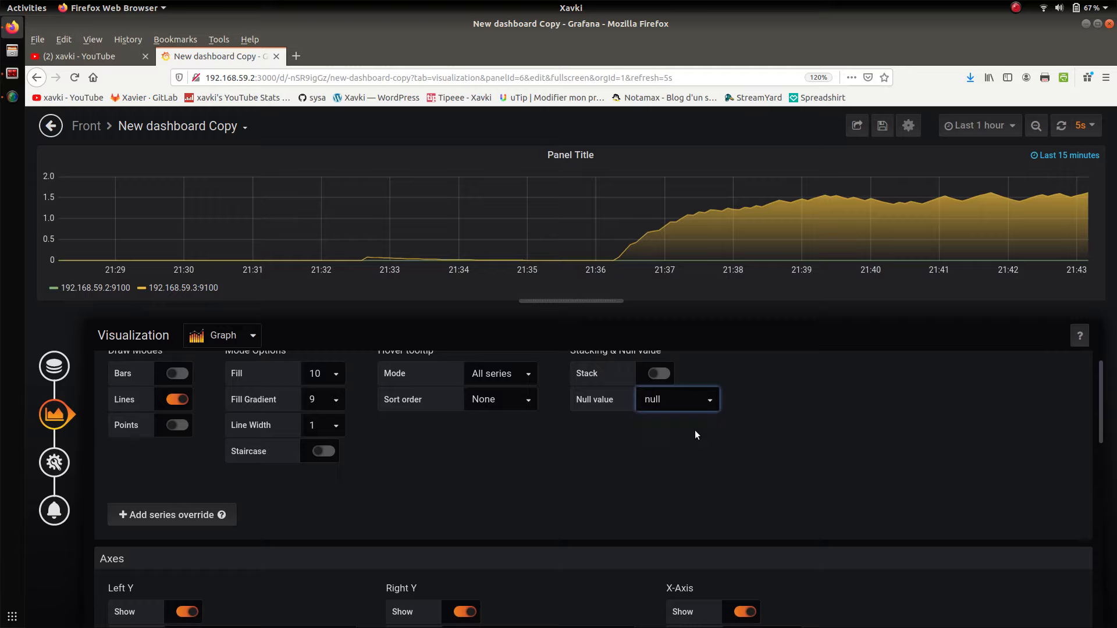
left_click(690, 396)
left_click(690, 396)
double_click(728, 357)
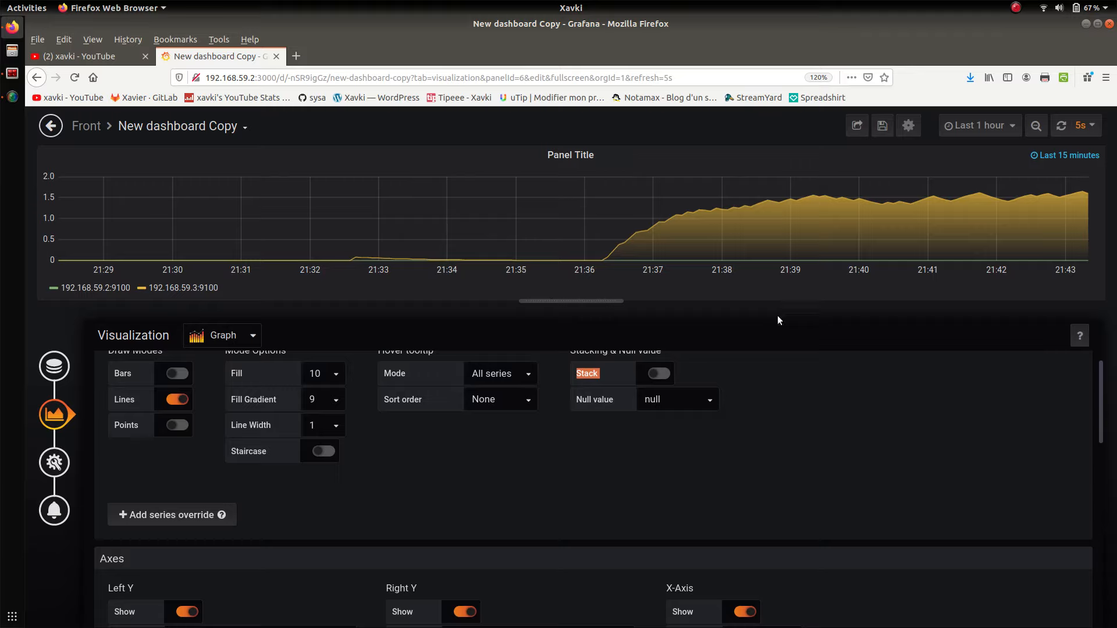
left_click(683, 401)
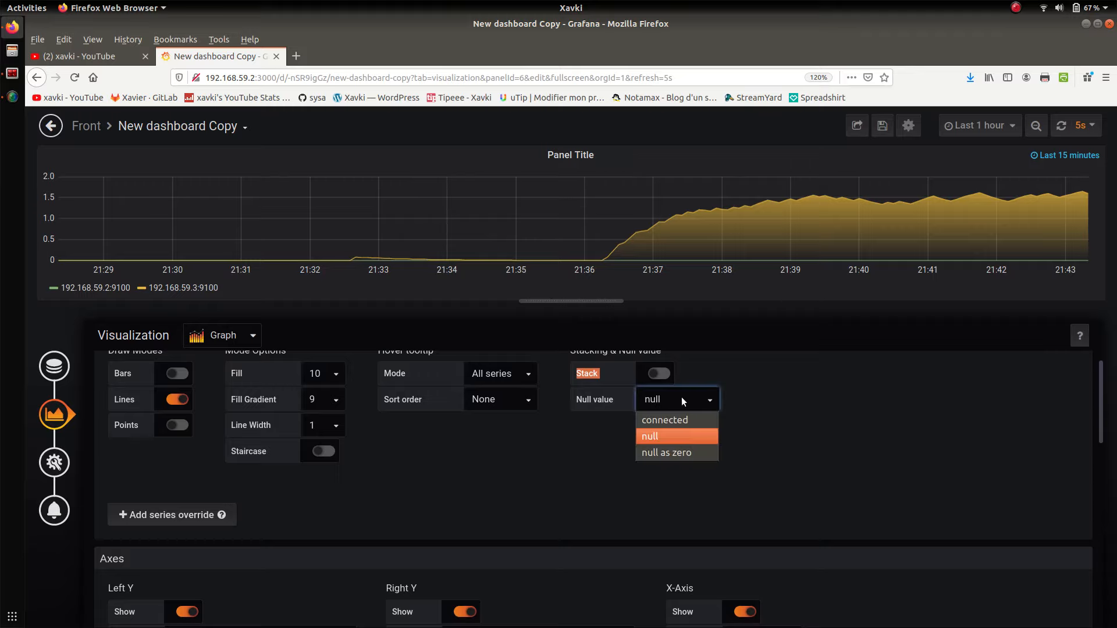
left_click(794, 354)
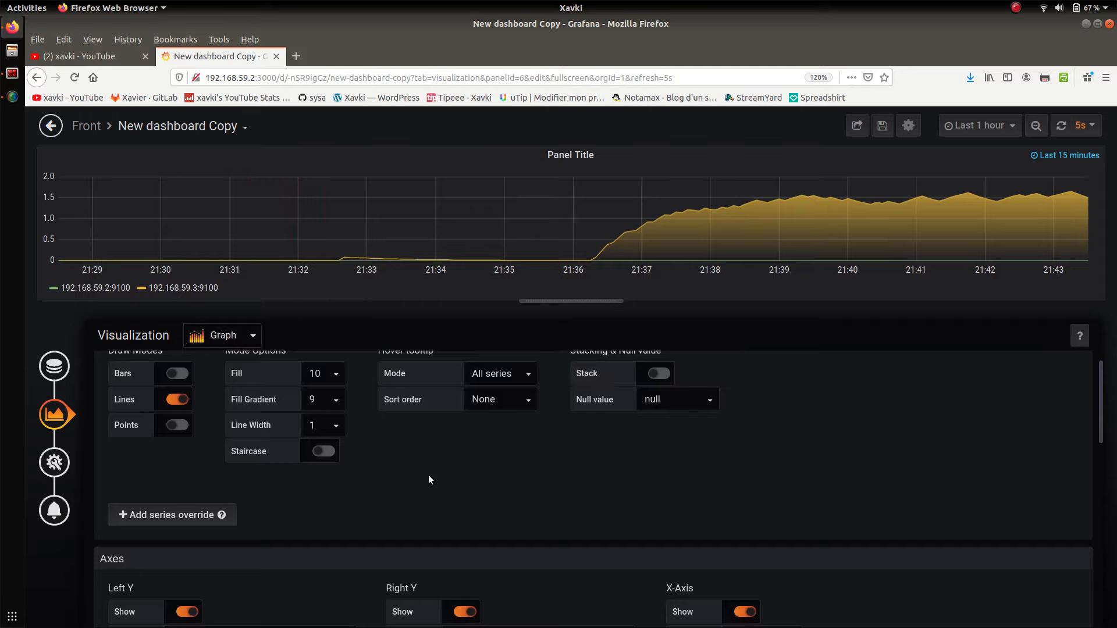
- Hide the graph's left Y axis, right Y axis and X axis
scroll(429, 479, "down", 1)
scroll(428, 475, "down", 1)
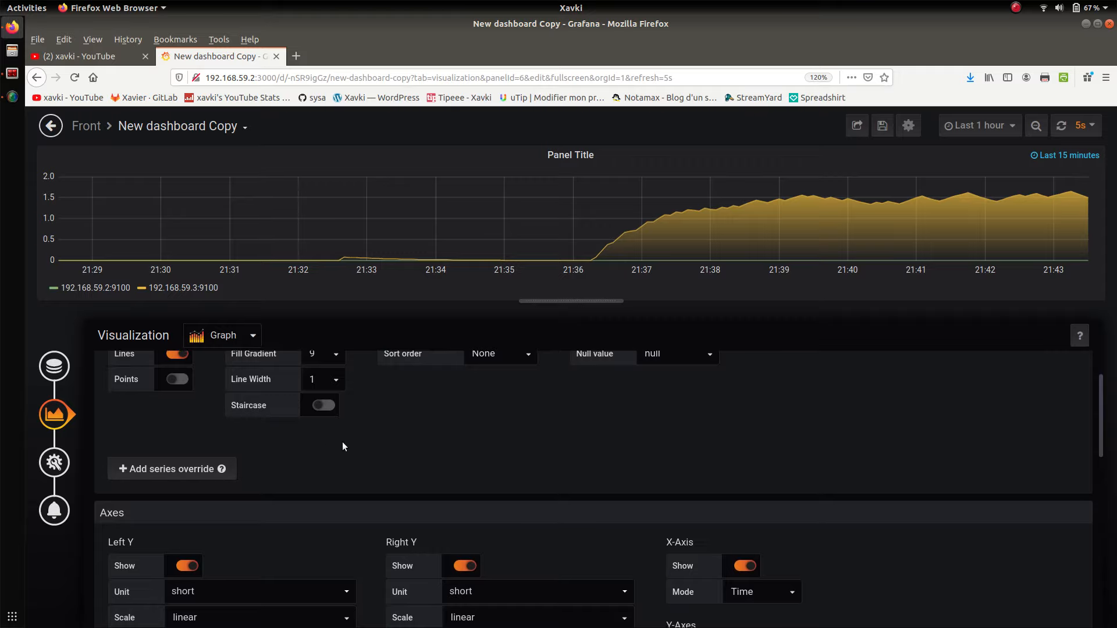
scroll(343, 446, "down", 1)
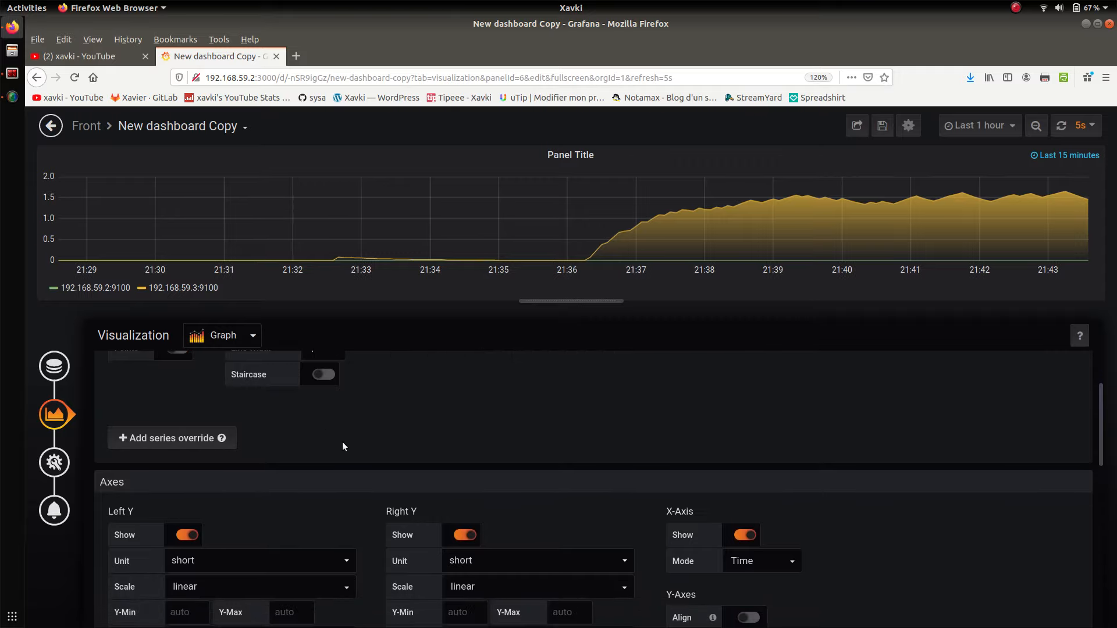
scroll(342, 446, "down", 2)
scroll(343, 446, "down", 1)
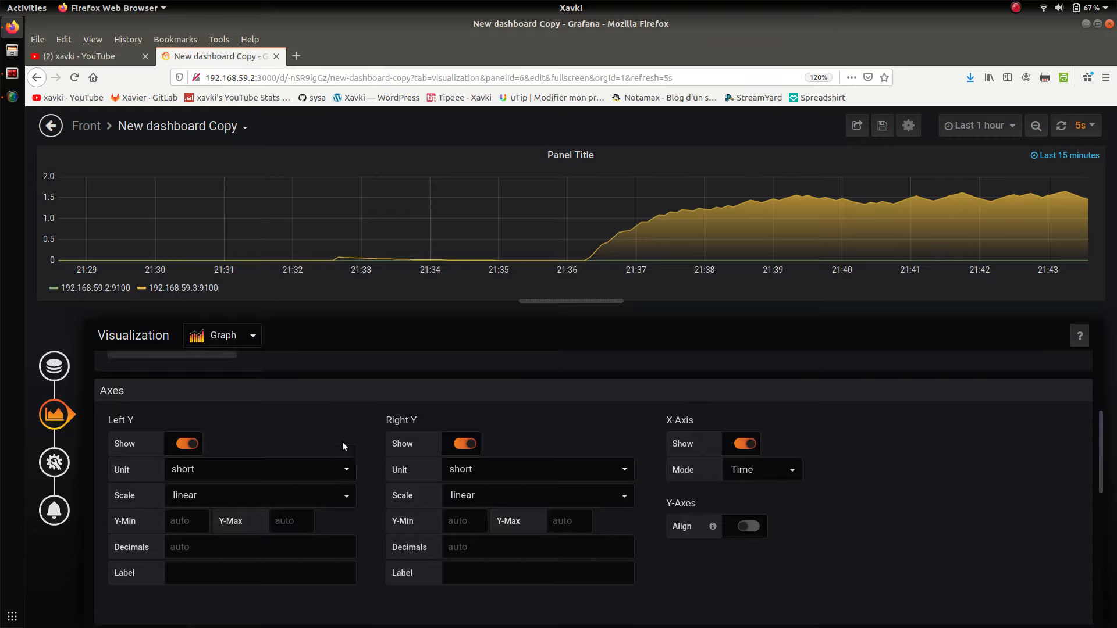
left_click(187, 431)
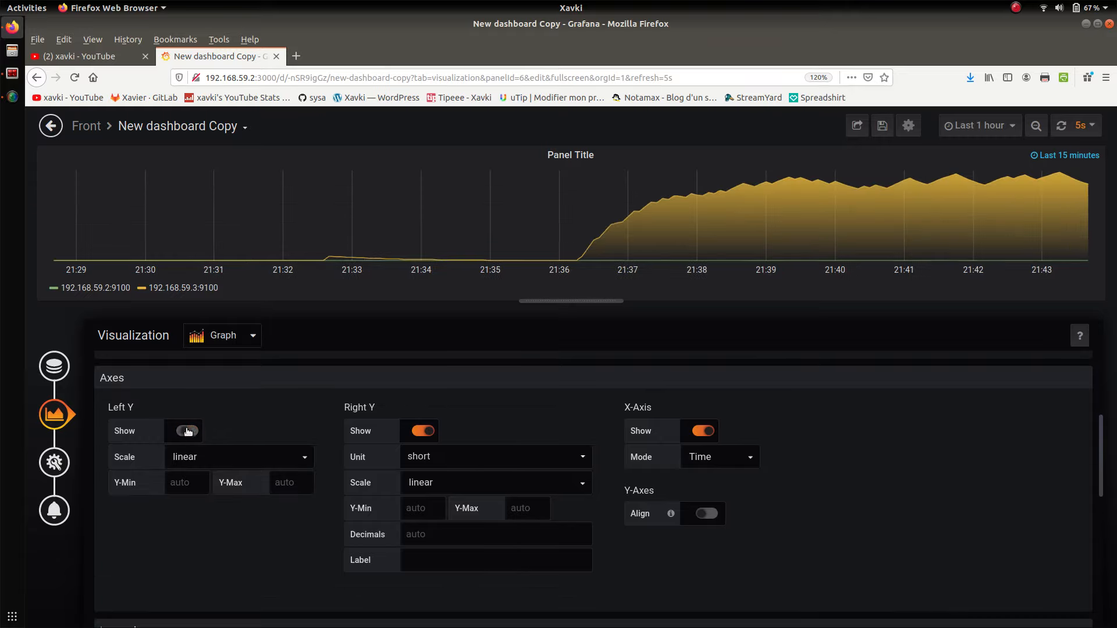
left_click(424, 432)
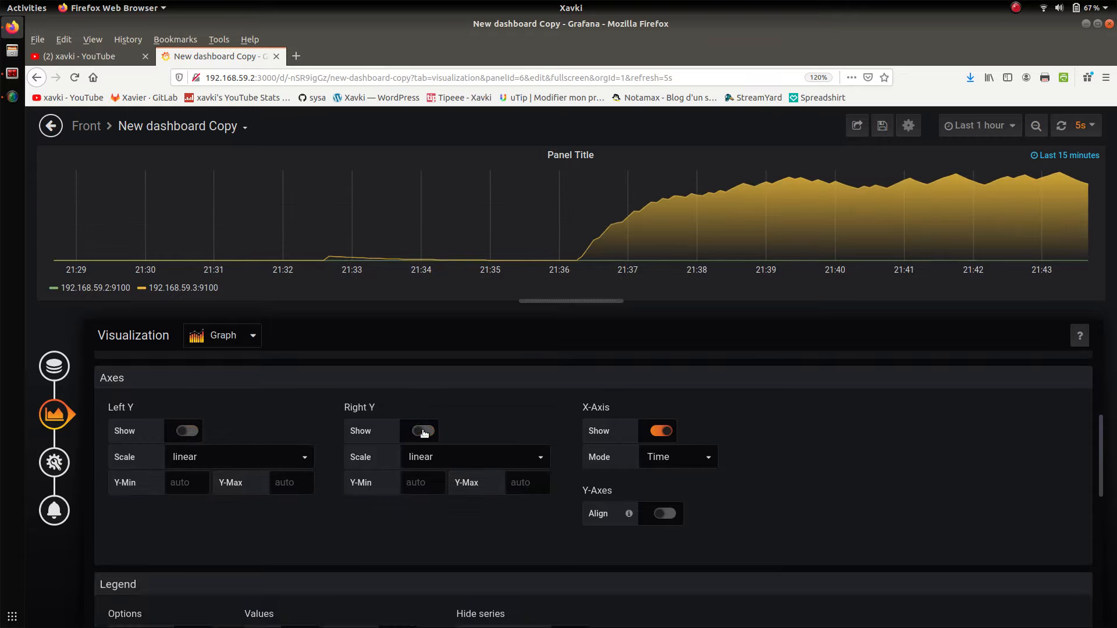
left_click(668, 431)
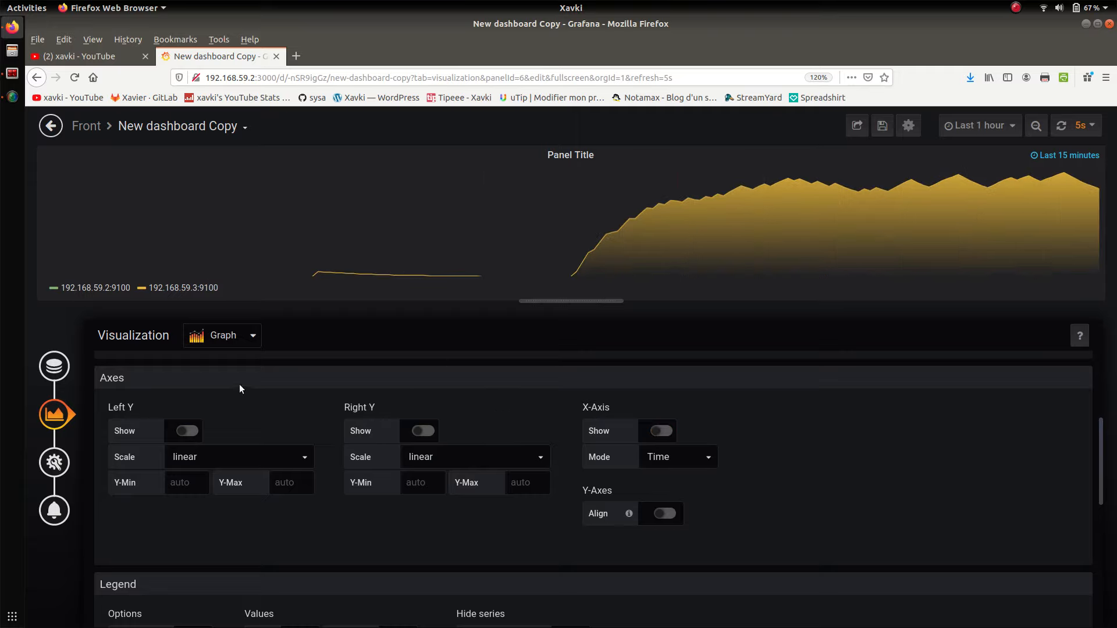
- Set the graph's line width to 0
scroll(1108, 467, "up", 5)
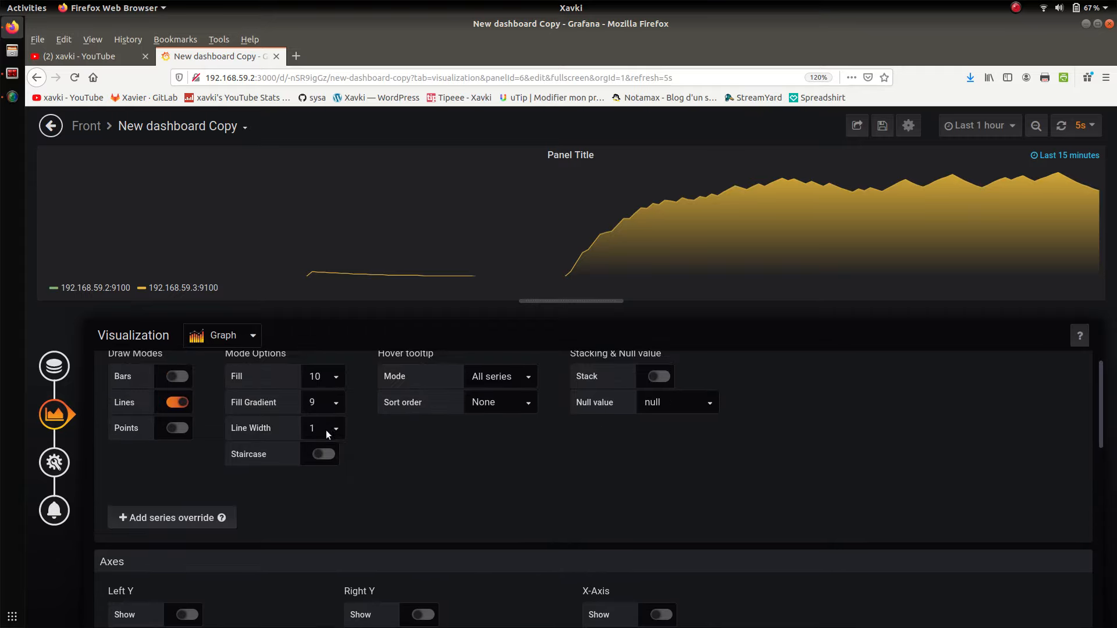
left_click(327, 431)
left_click(317, 450)
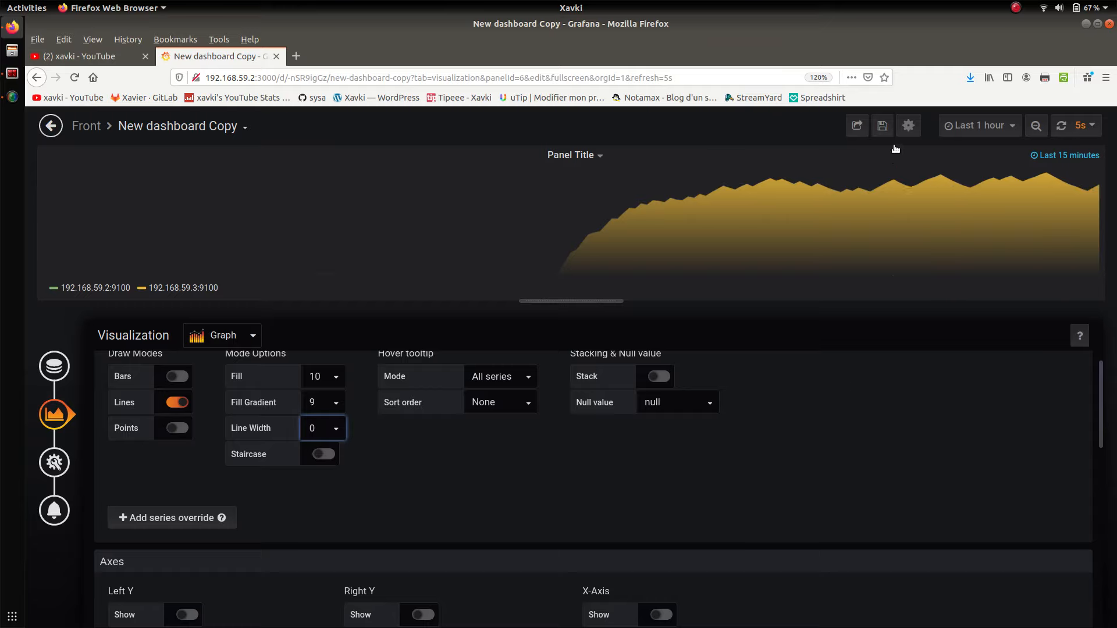
- Save the dashboard without a change note and return to the dashboard view
left_click(884, 125)
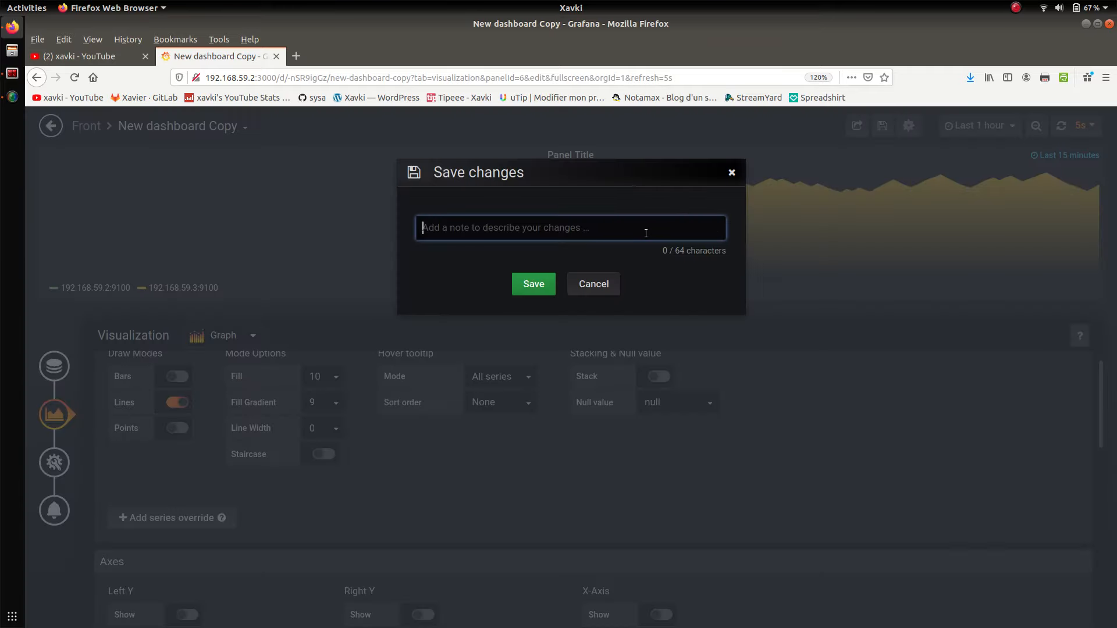
left_click(550, 283)
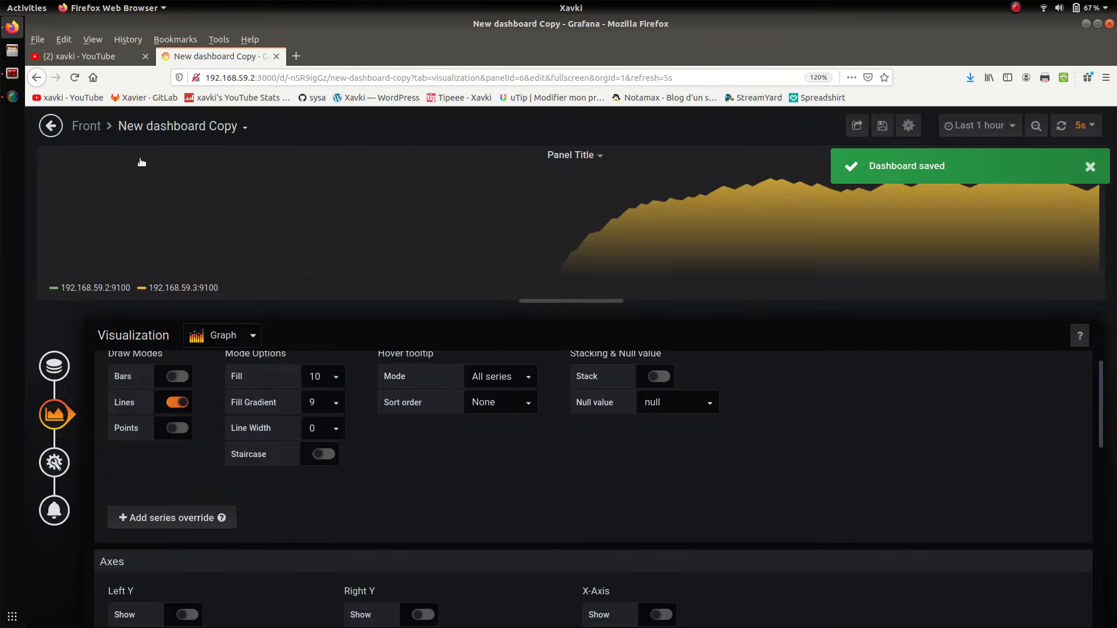
left_click(51, 126)
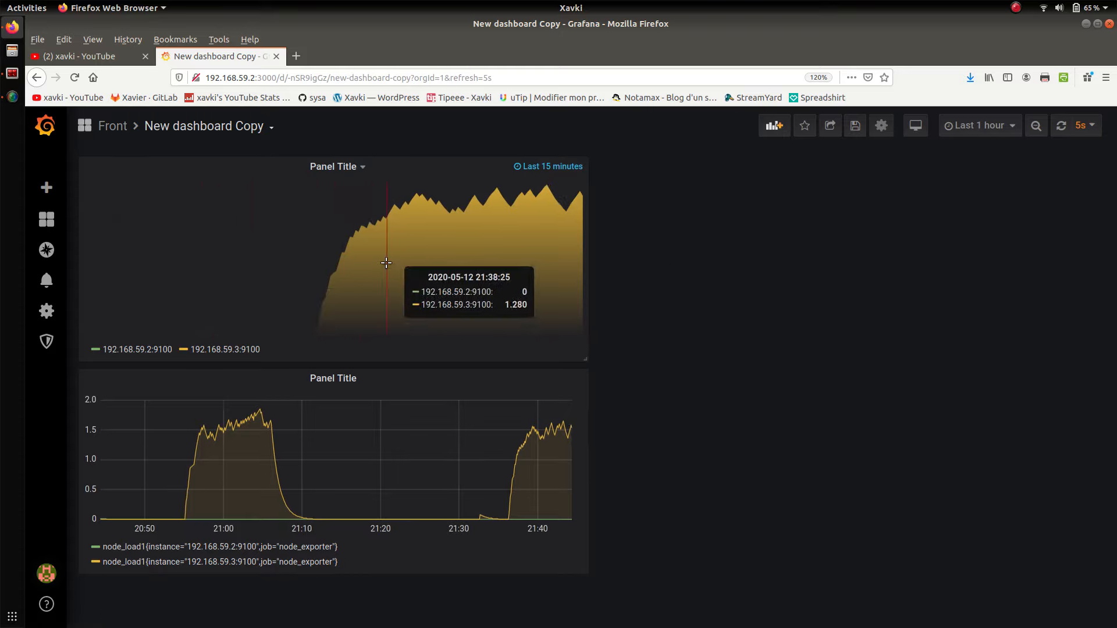
- View the dashboard in TV mode and in full kiosk mode, and return to the normal view
mouse_move(49, 226)
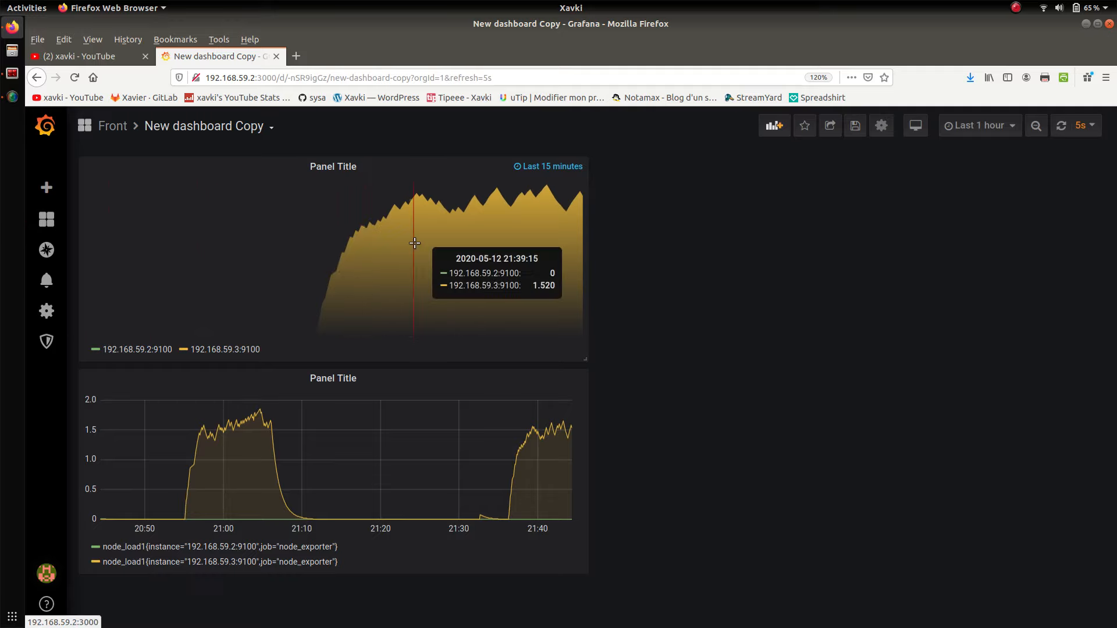
left_click(917, 135)
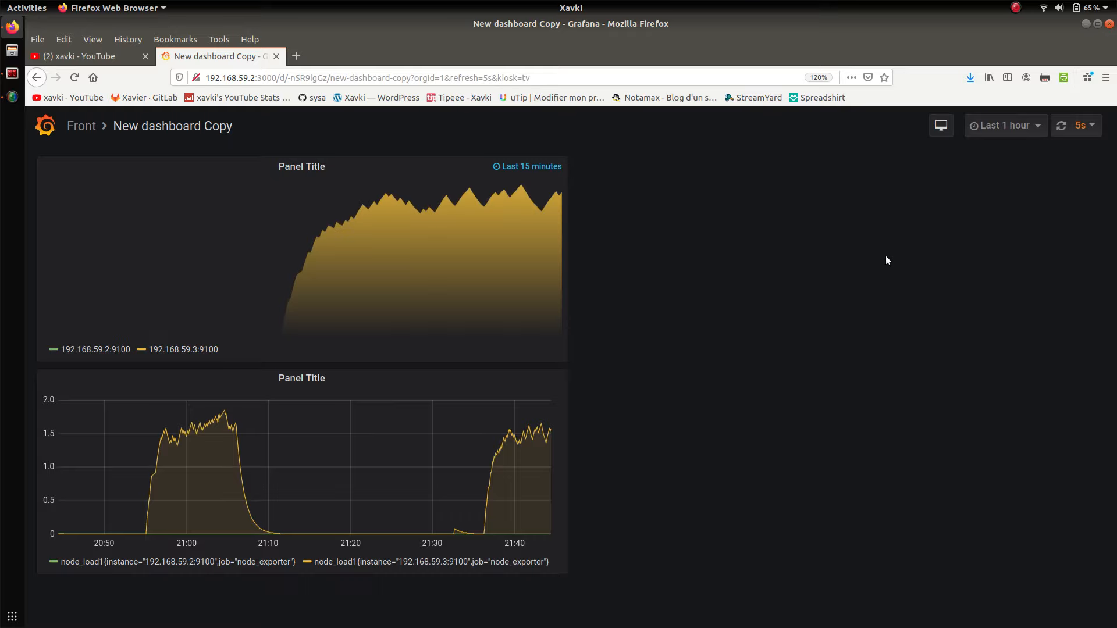
left_click(949, 126)
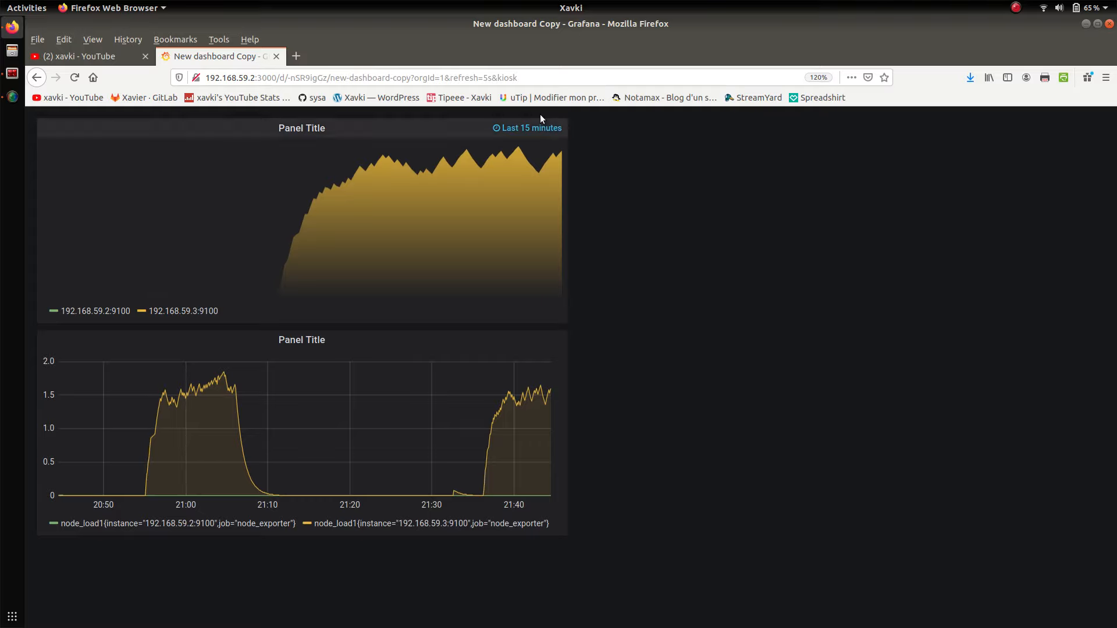
key("Escape")
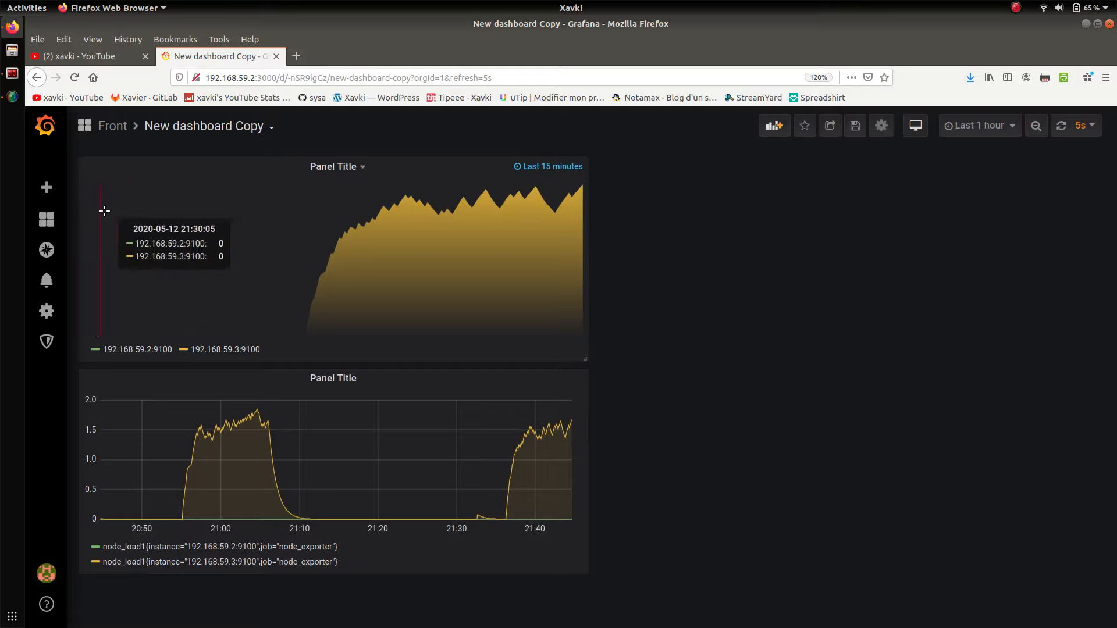
- Reopen the upper panel's visualization settings and show its left Y, right Y and X axes again
left_click(316, 168)
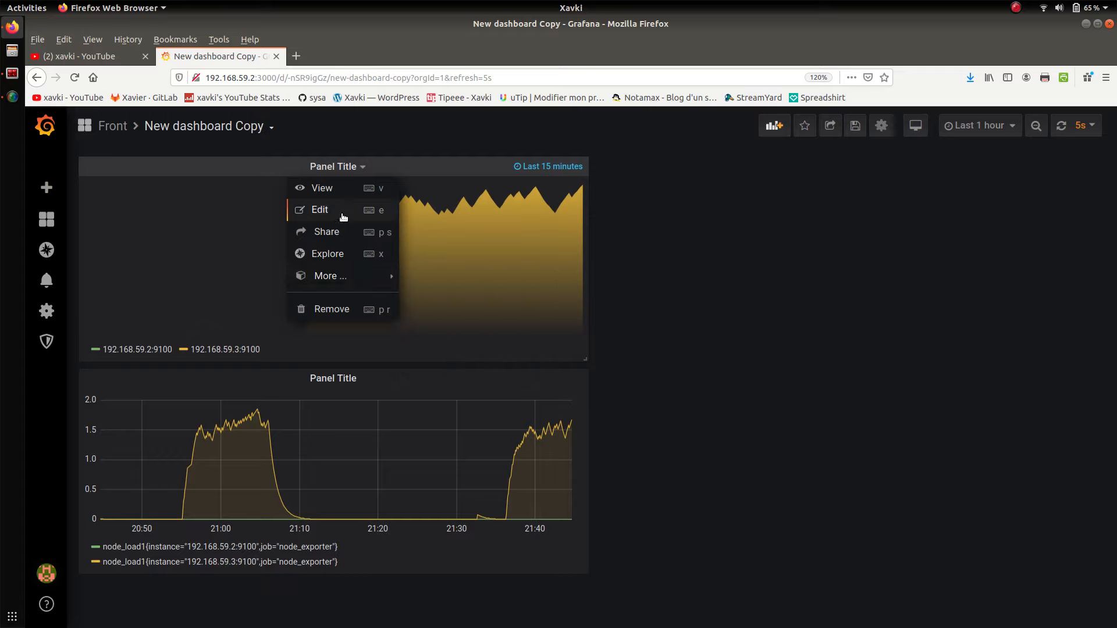
left_click(340, 214)
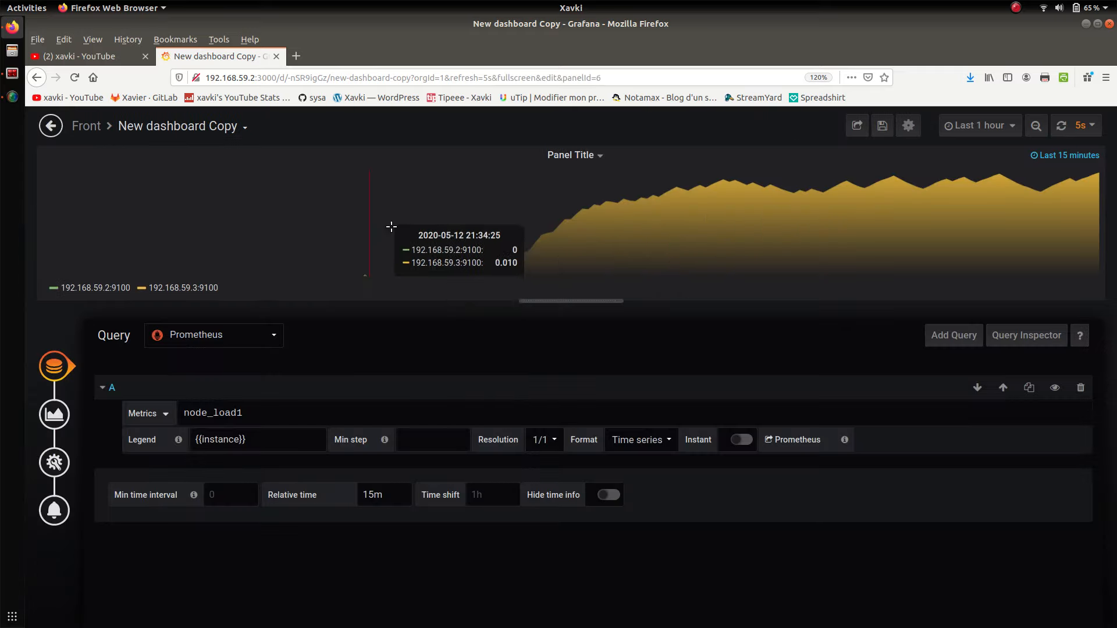
left_click(54, 414)
scroll(439, 501, "down", 1)
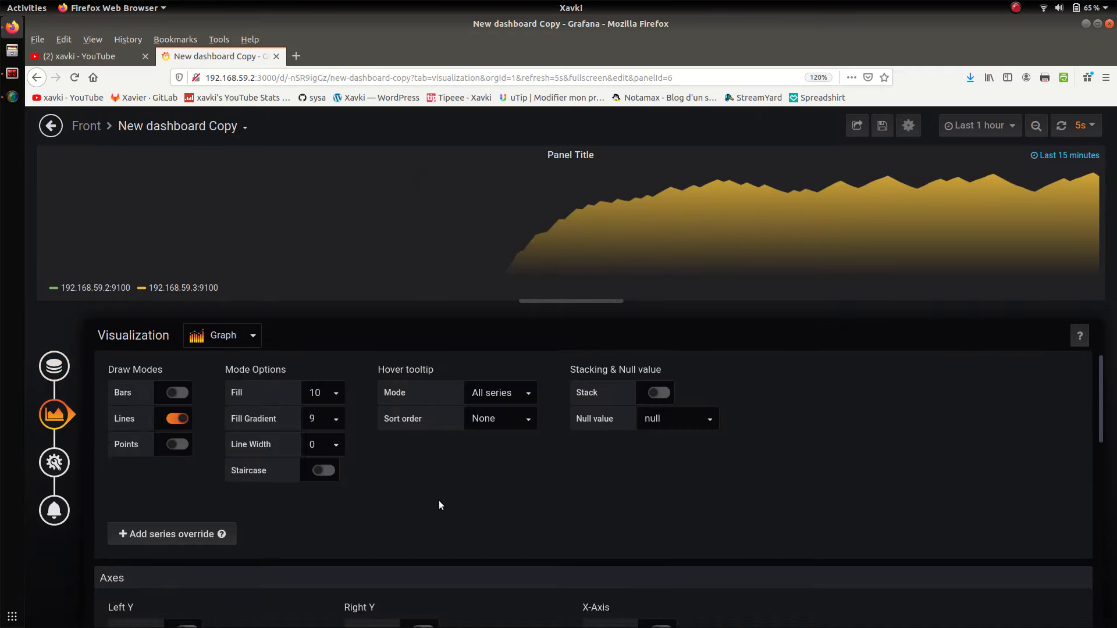
scroll(439, 504, "down", 3)
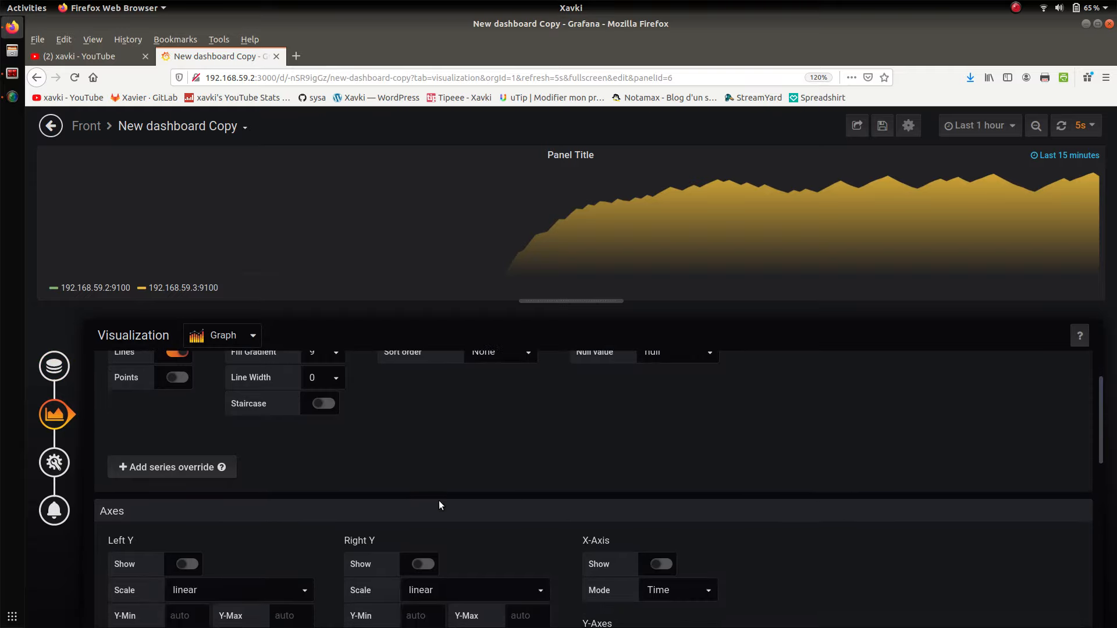
scroll(439, 504, "down", 2)
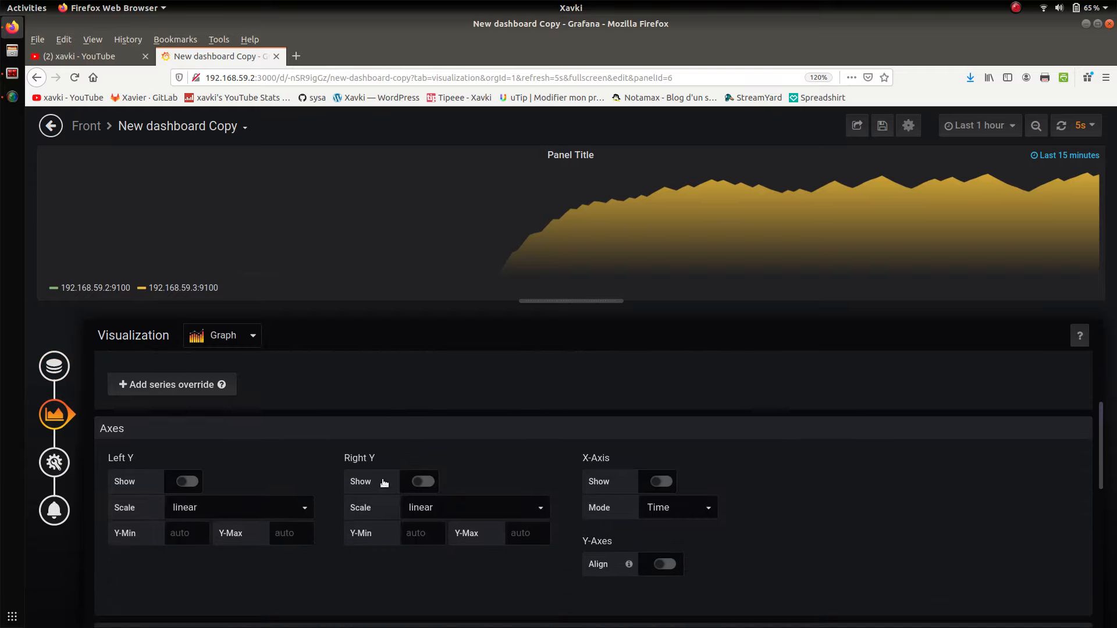
left_click(180, 483)
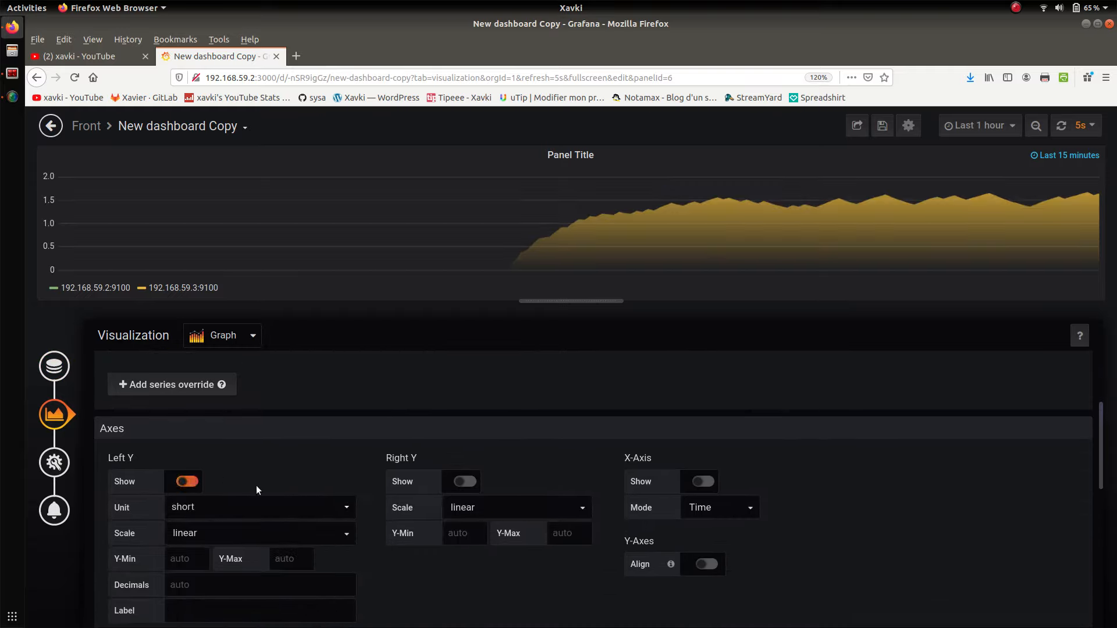
left_click(465, 483)
left_click(745, 481)
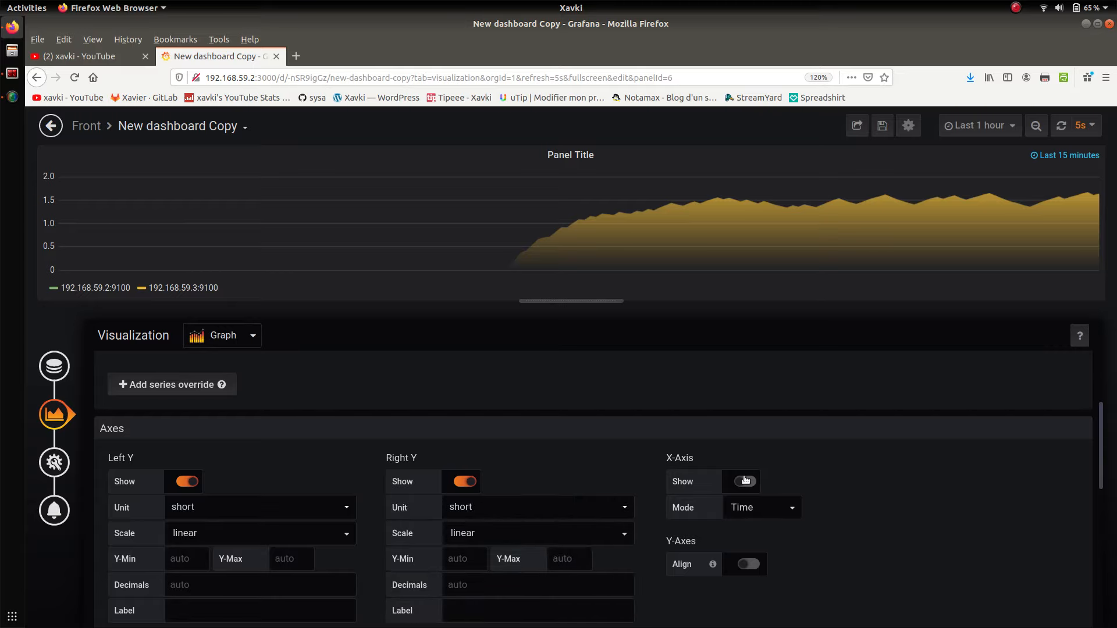
- Set the left Y axis unit to percent (0-100)
scroll(325, 467, "down", 1)
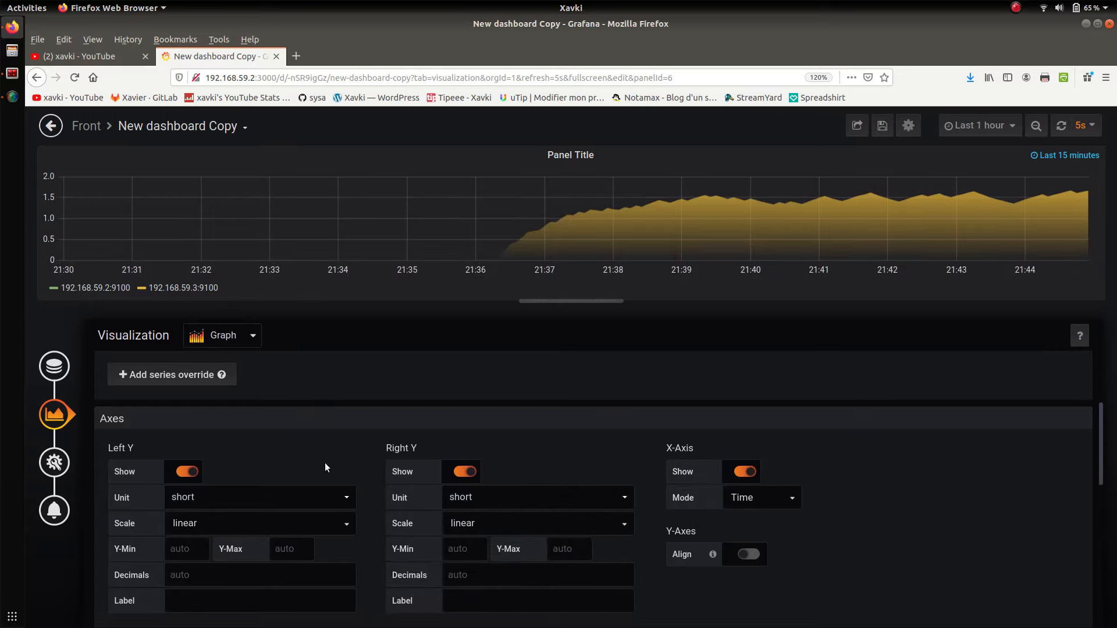
left_click(312, 488)
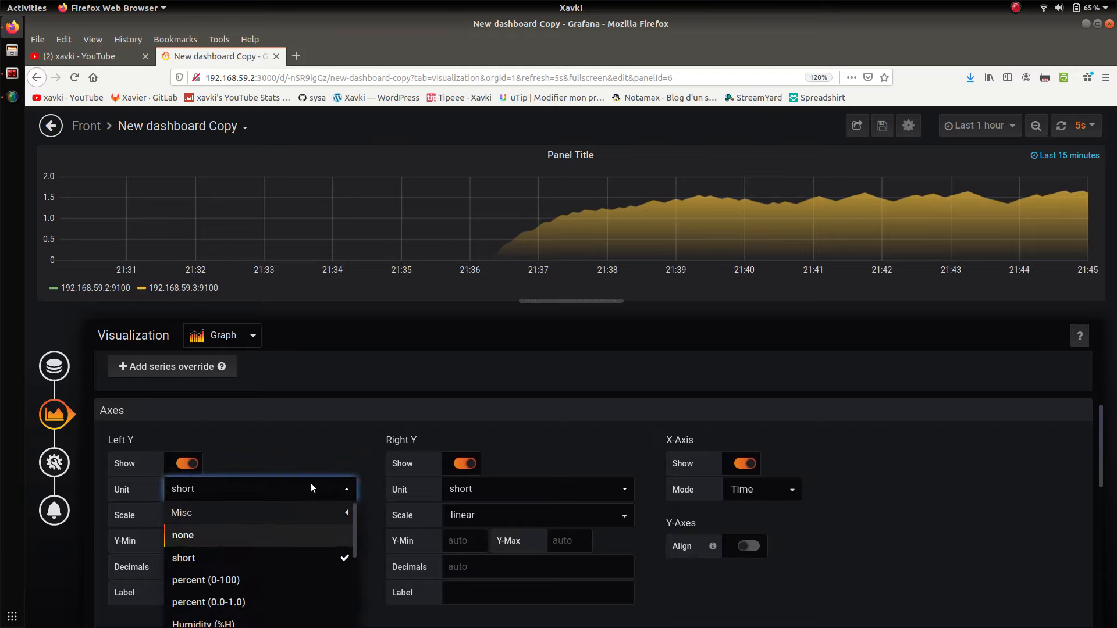
left_click(276, 589)
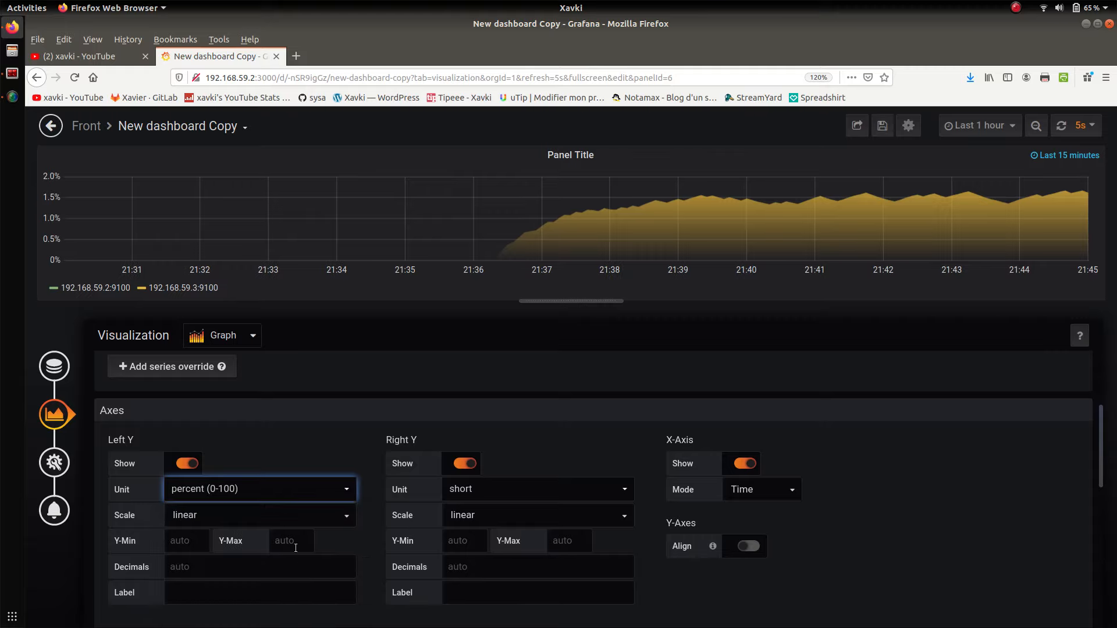
- Set the left Y axis unit to none
left_click(278, 489)
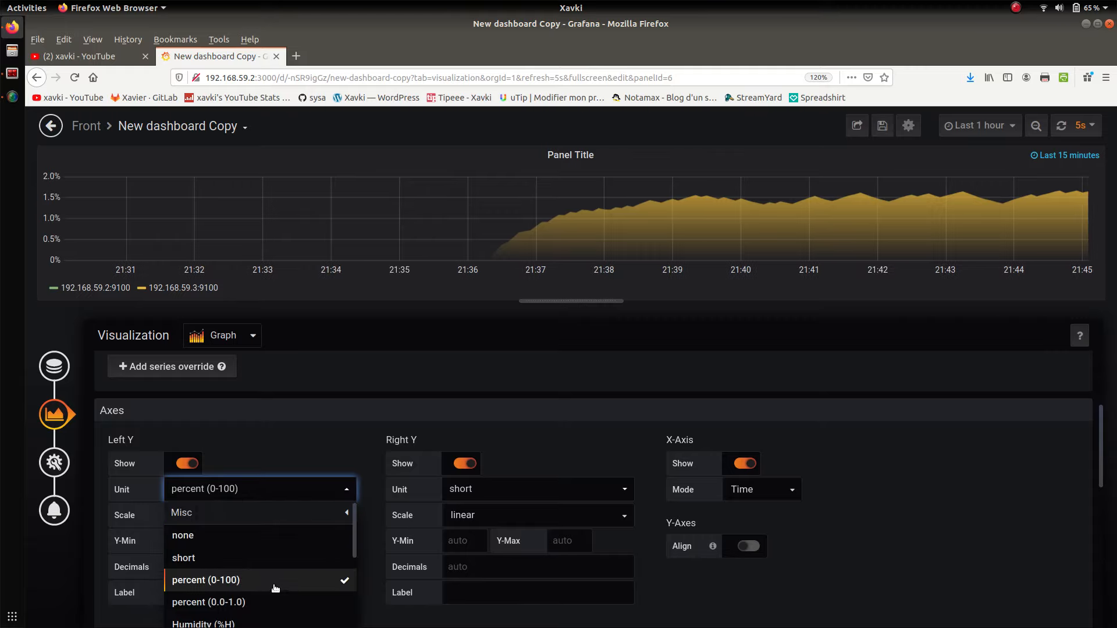
left_click(305, 442)
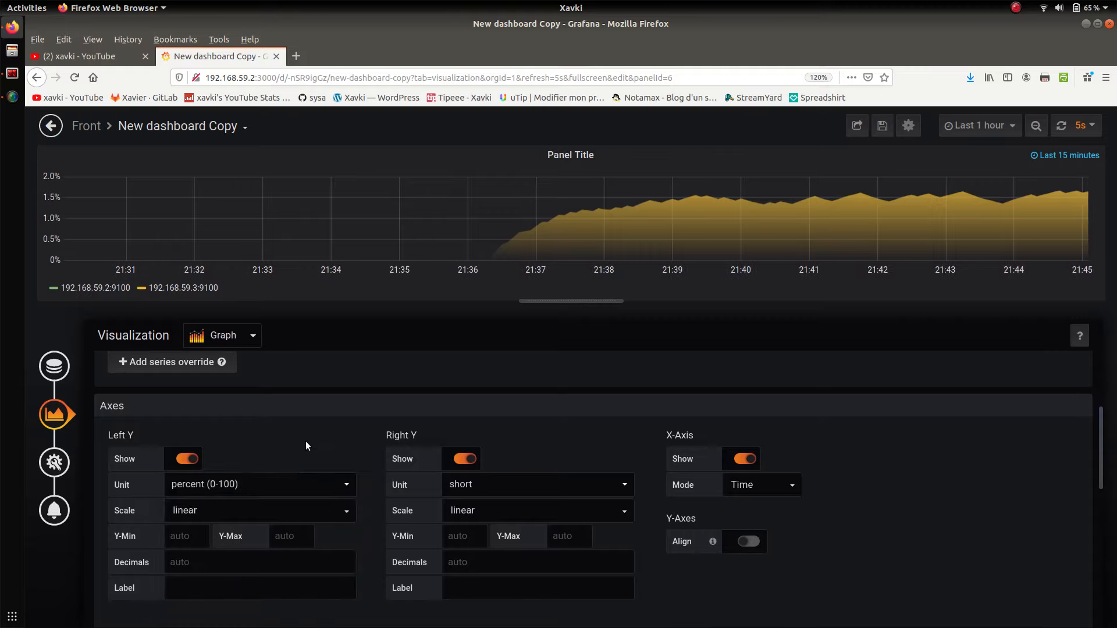
left_click(297, 484)
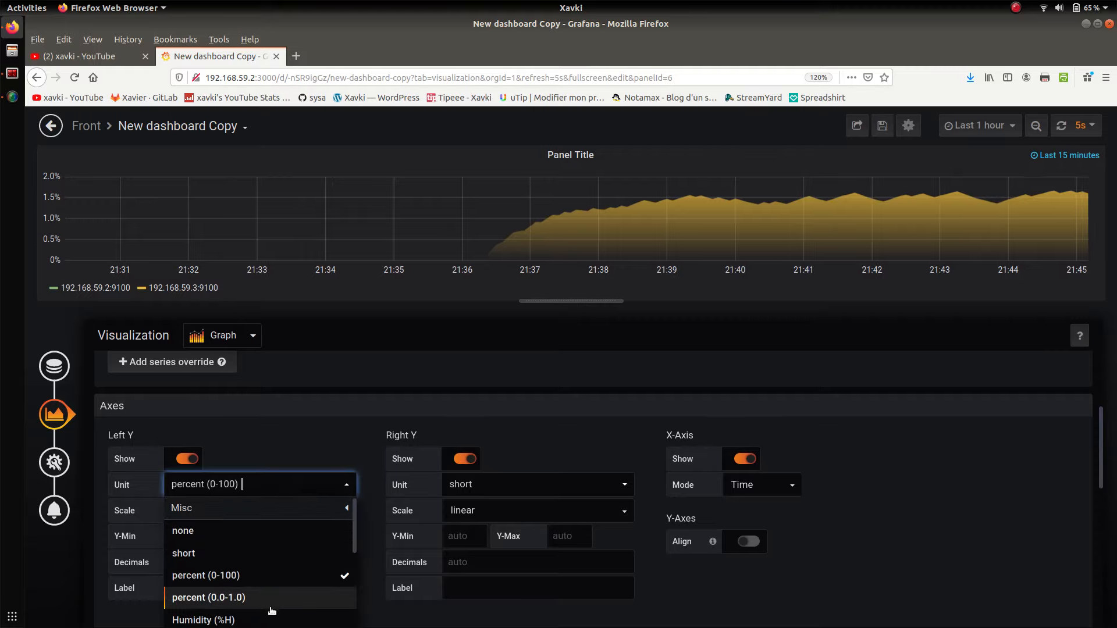
left_click(222, 511)
left_click(221, 511)
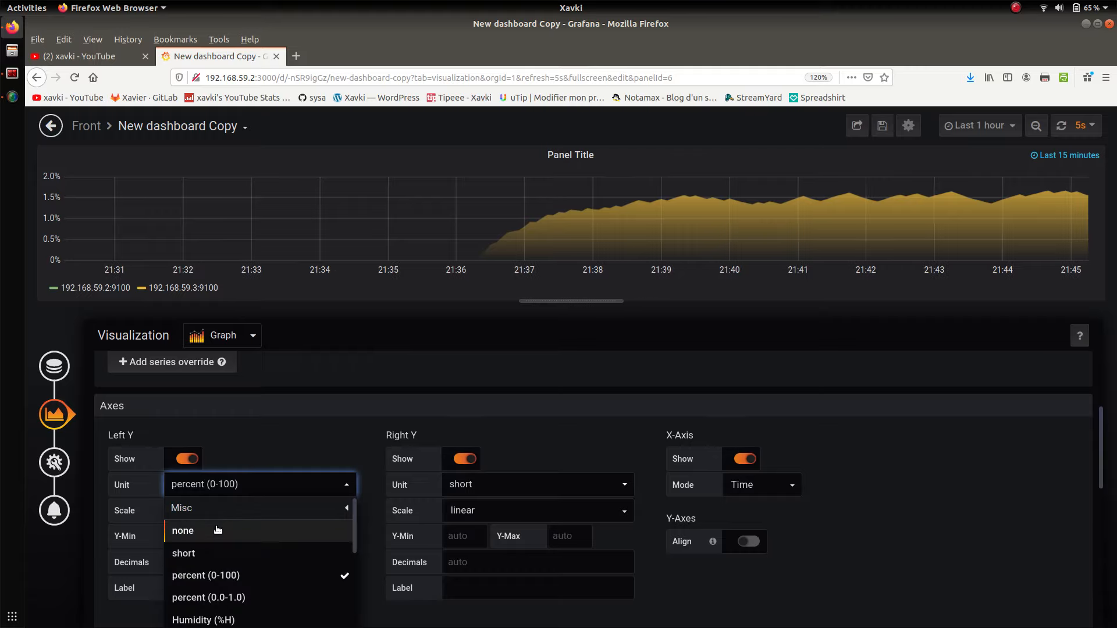
left_click(217, 532)
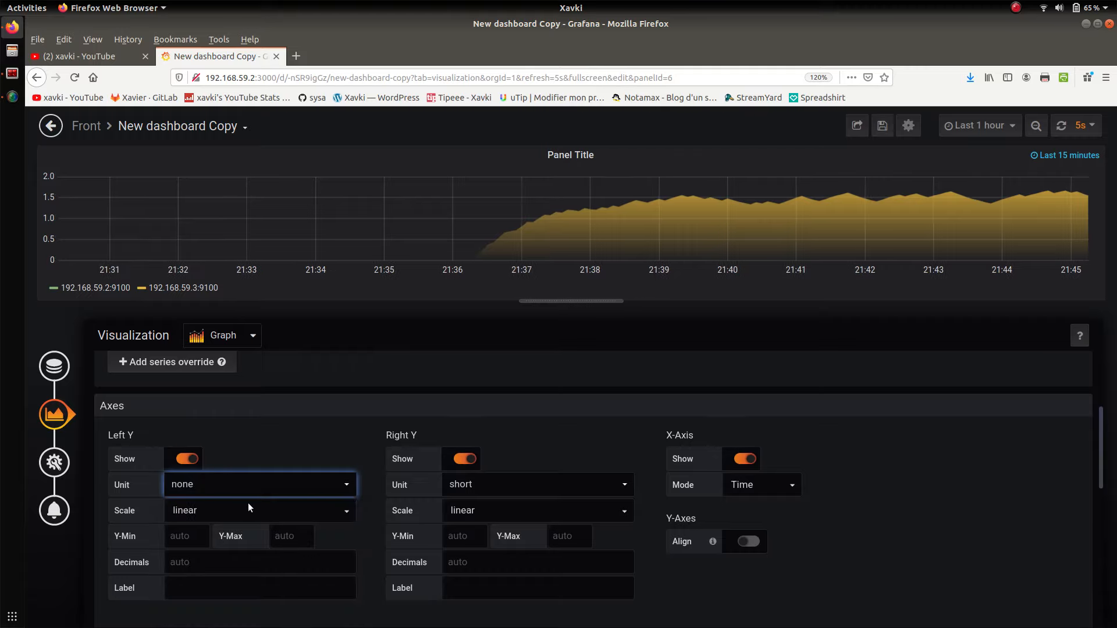
- Browse the available unit categories for the left Y axis, from Misc through Energy, and leave the unit selection
left_click(245, 484)
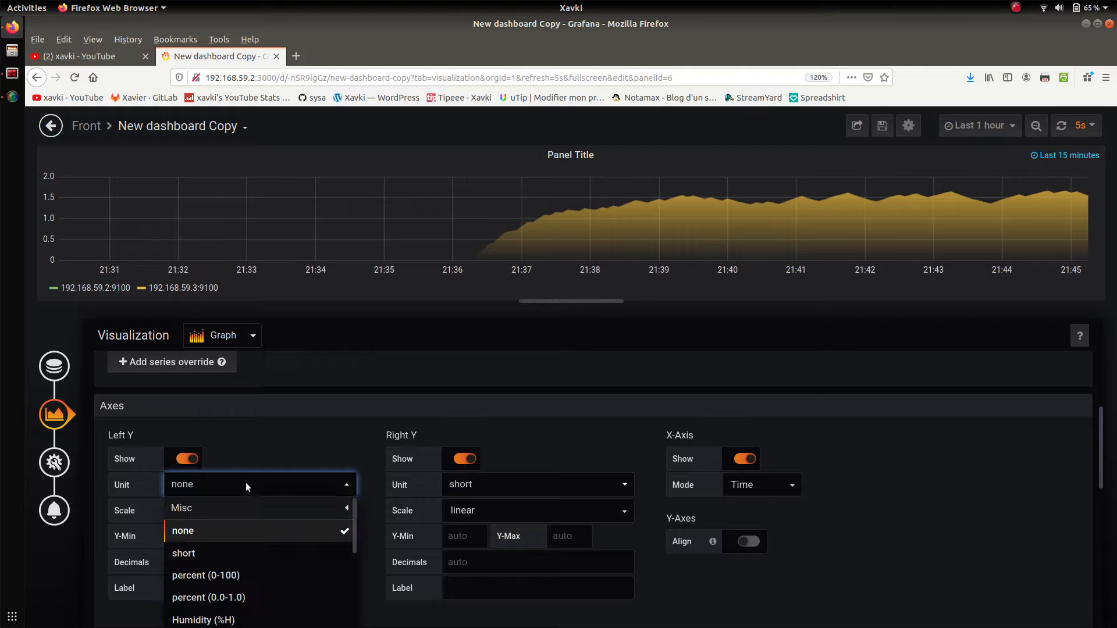
left_click(260, 515)
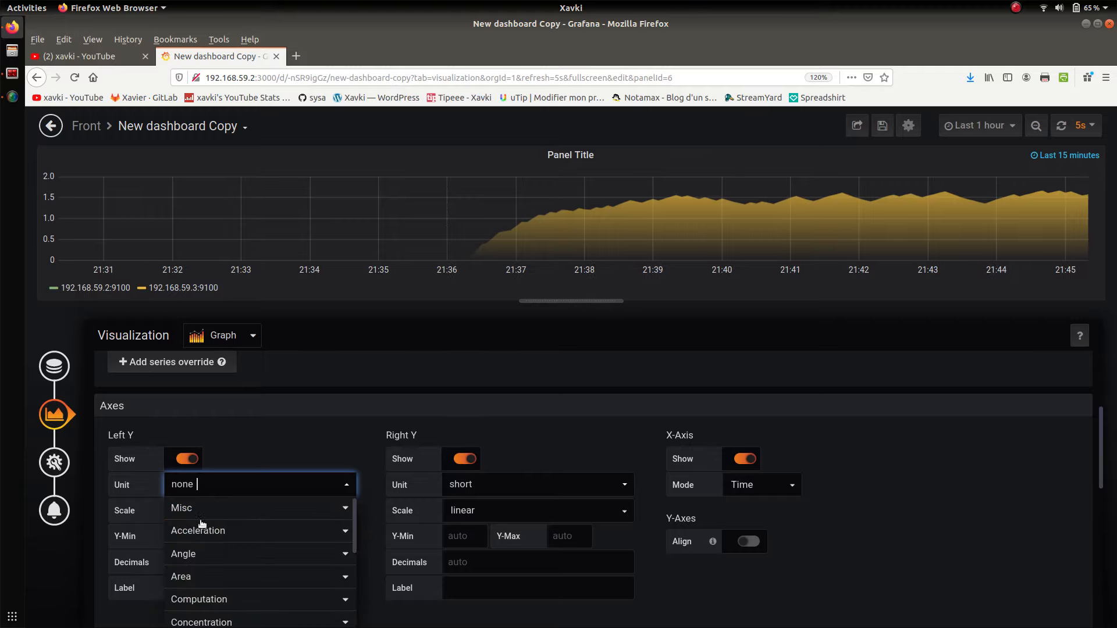
scroll(352, 553, "down", 3)
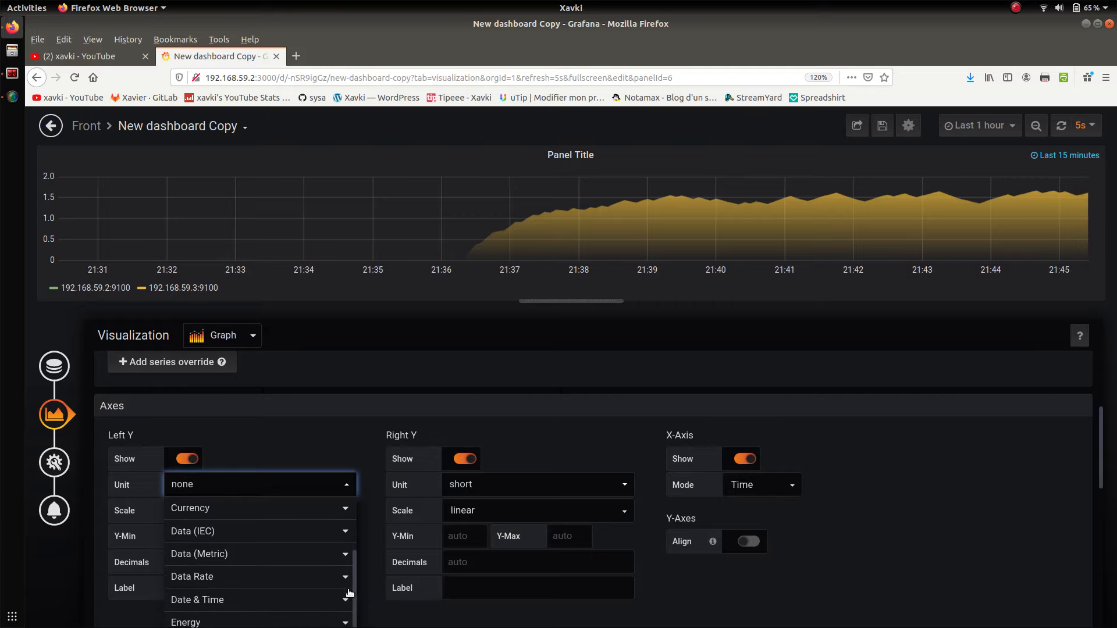
scroll(349, 592, "up", 1)
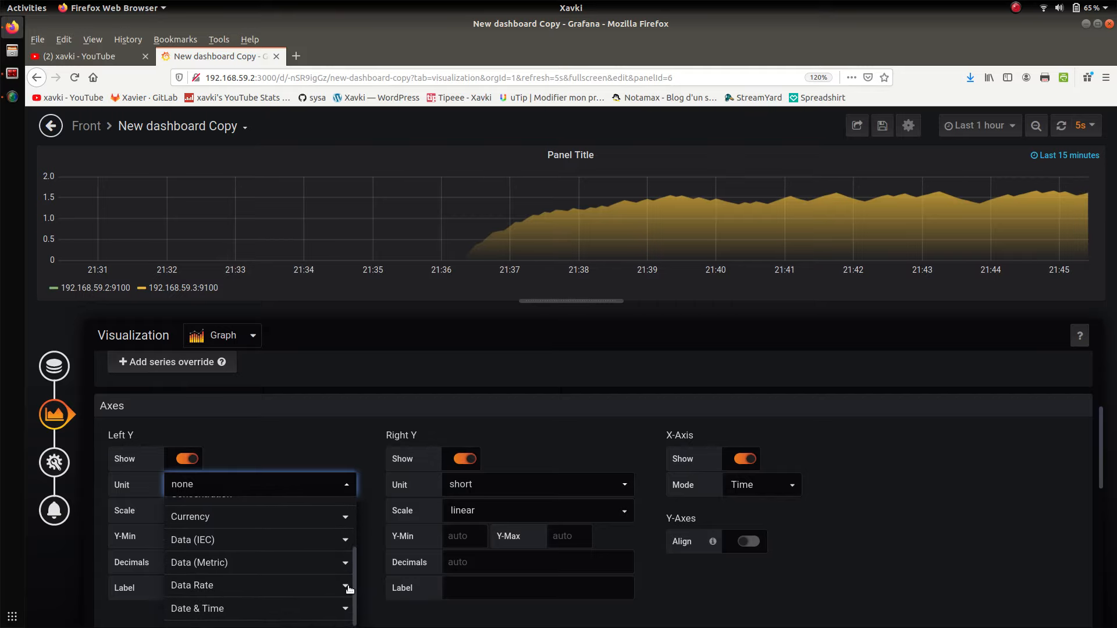
left_click_drag(349, 586, 358, 498)
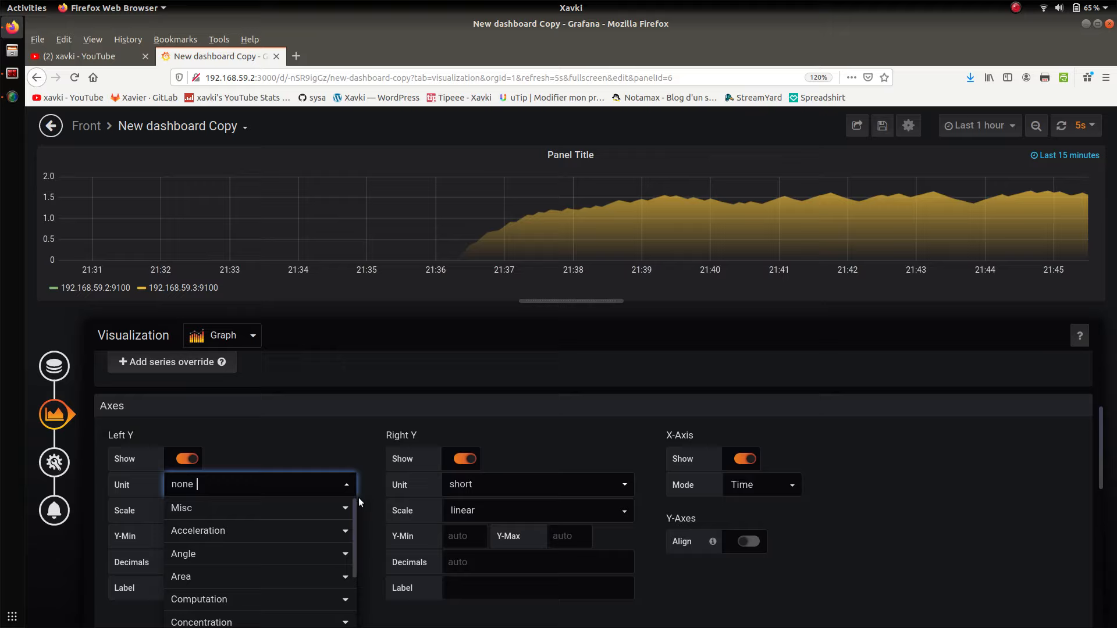
left_click(340, 434)
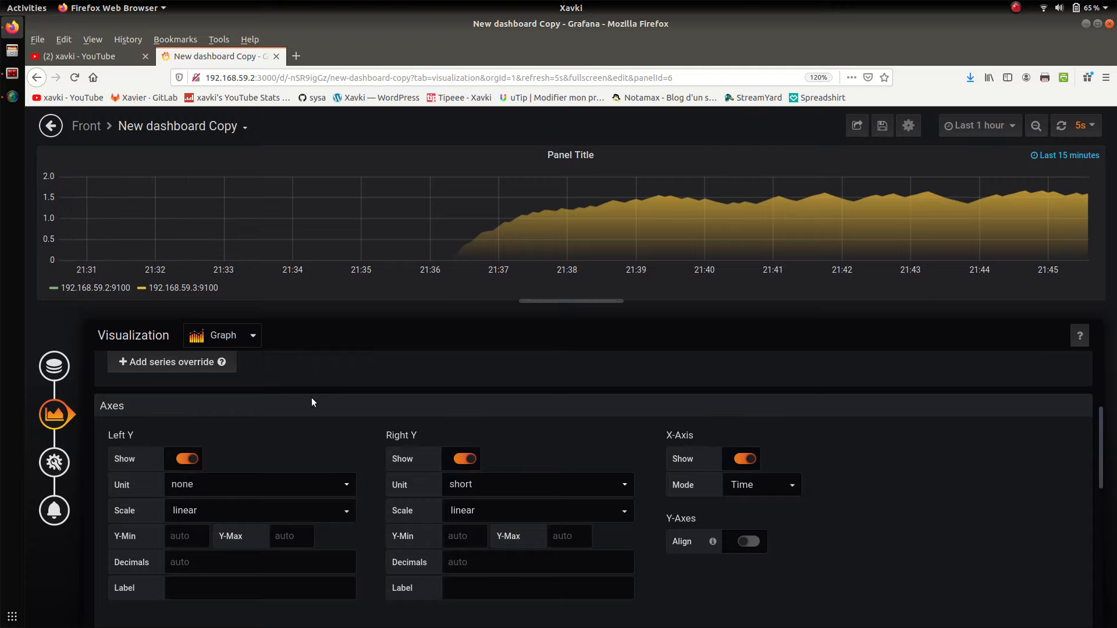
- Try a minimum of 0.5 on the left Y axis, and clear it back to automatic
left_click(186, 536)
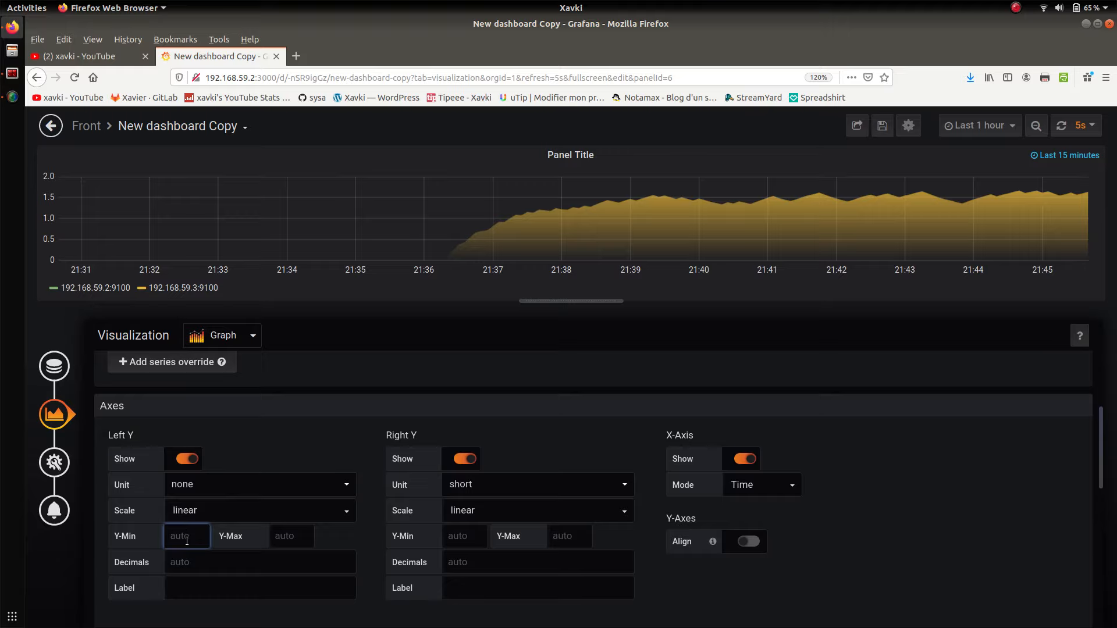
type("0.5")
left_click(278, 406)
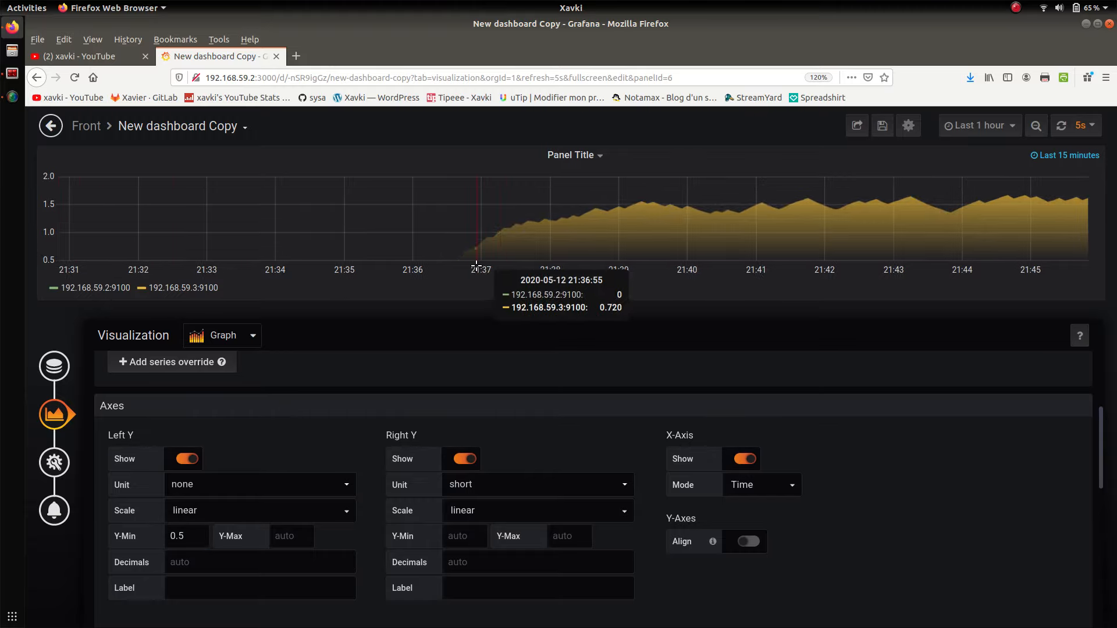
left_click(169, 536)
key("Delete")
key("Delete")
key("Delete")
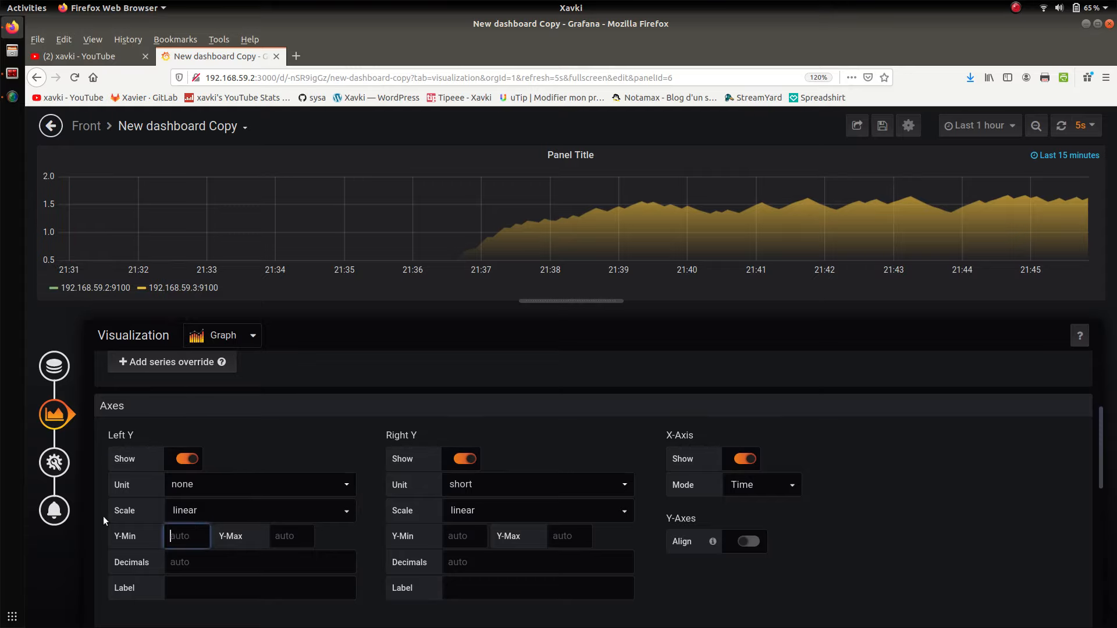
left_click(285, 409)
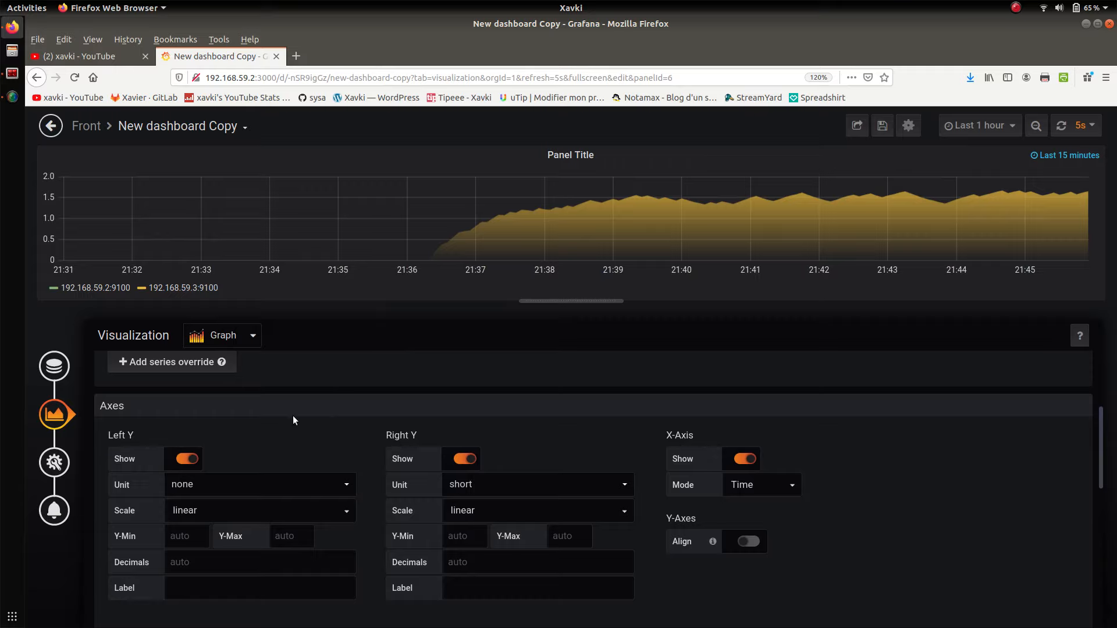
- Try 2 decimals and 1 decimal on the left Y axis, and clear the precision override
left_click(218, 573)
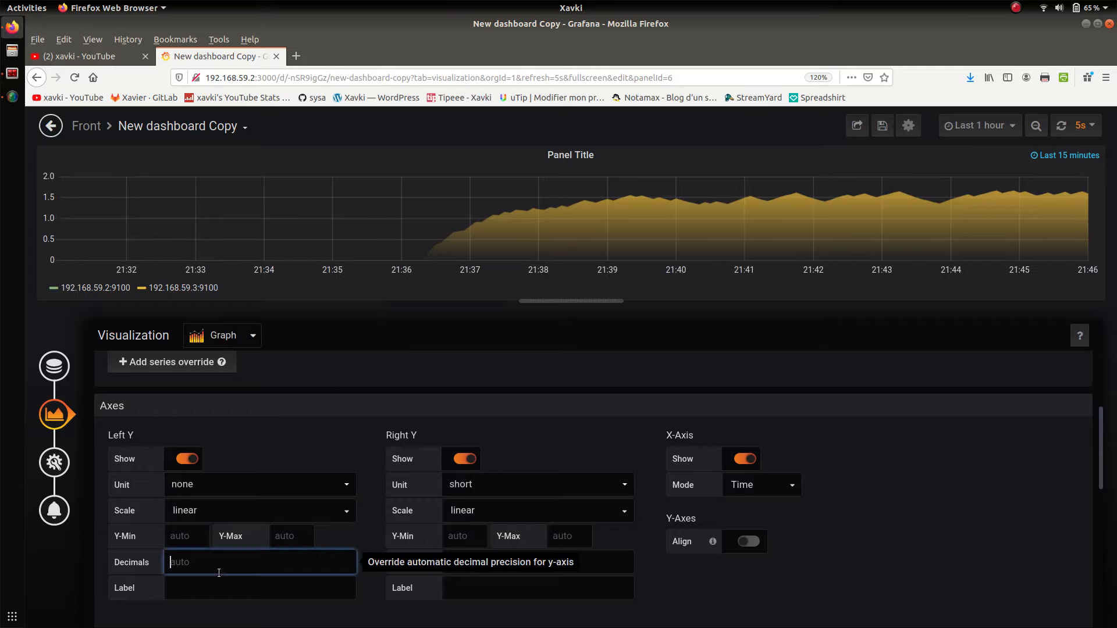
type("2")
left_click(293, 425)
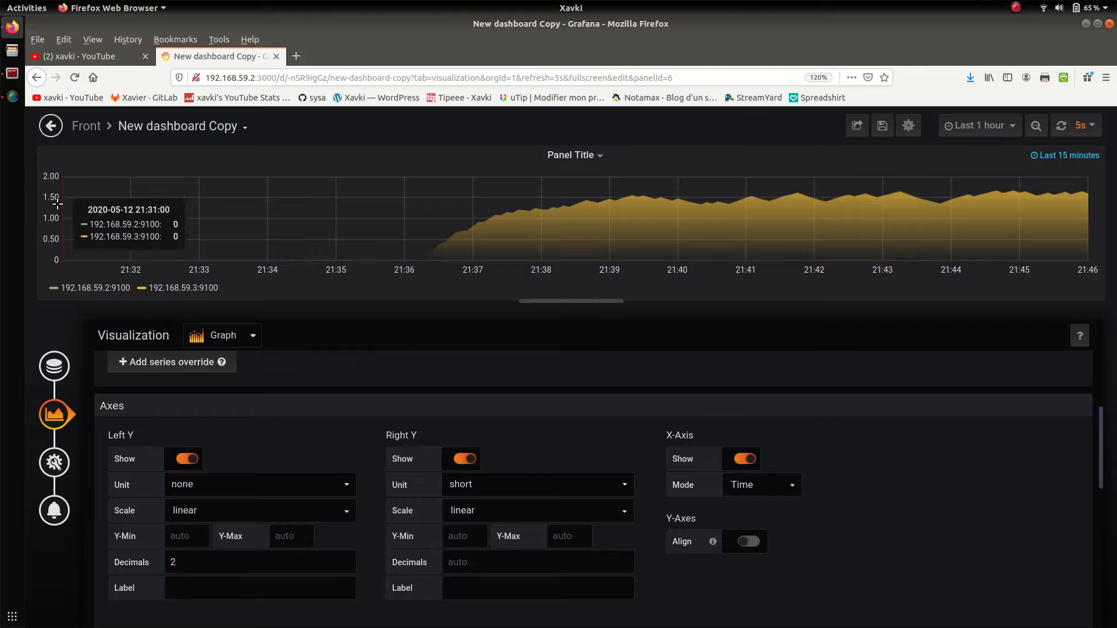
left_click_drag(185, 562, 154, 543)
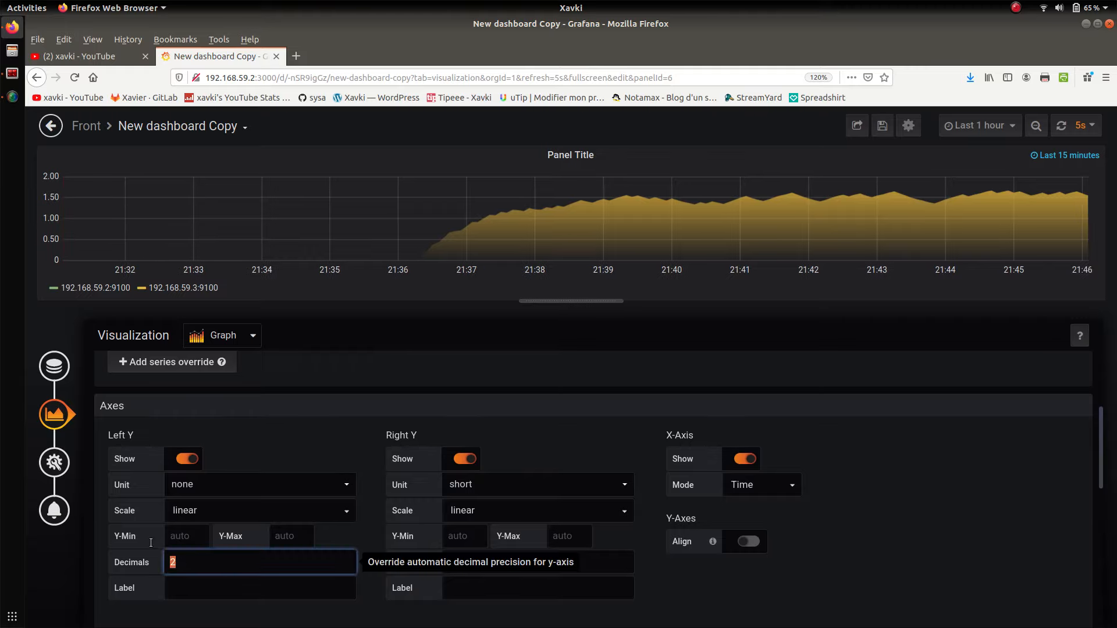
key("BackSpace")
type("1")
left_click(283, 441)
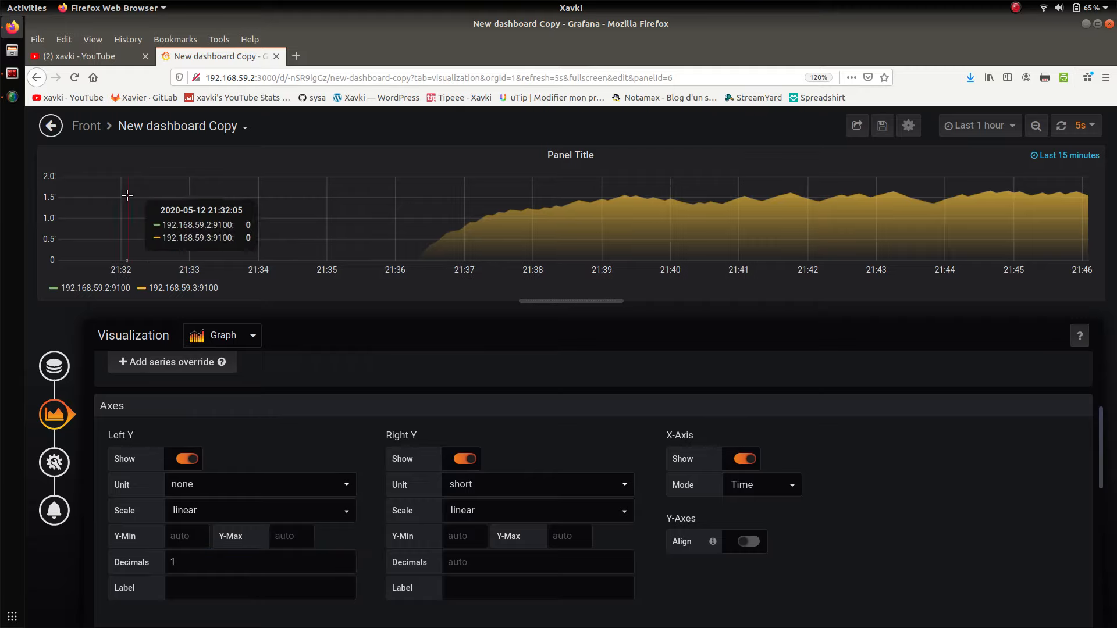
left_click_drag(178, 562, 147, 549)
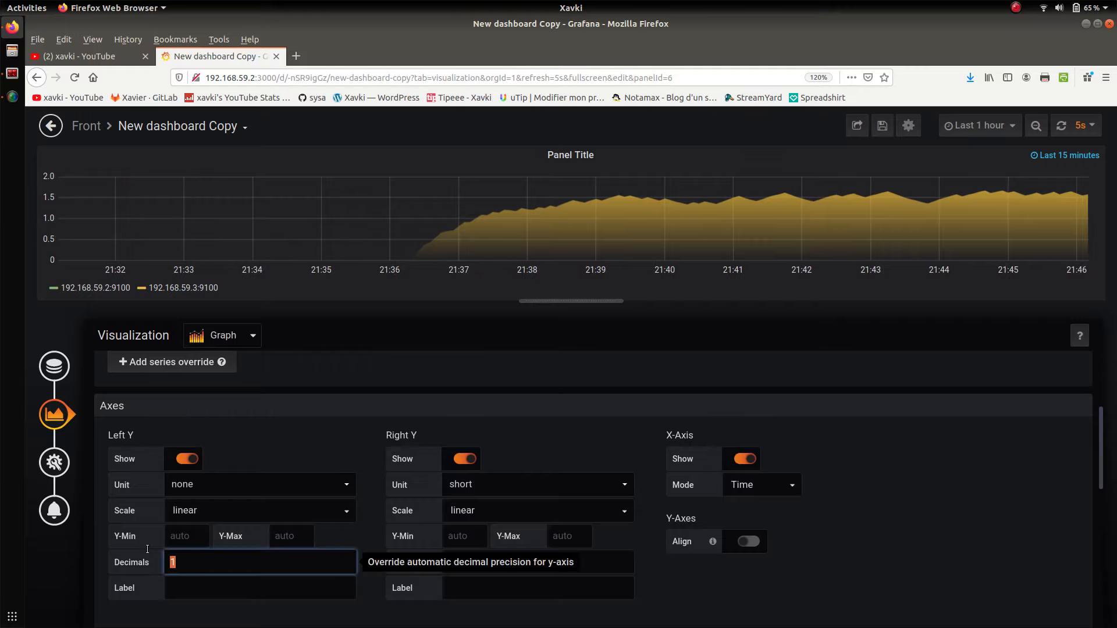
key("BackSpace")
left_click(207, 603)
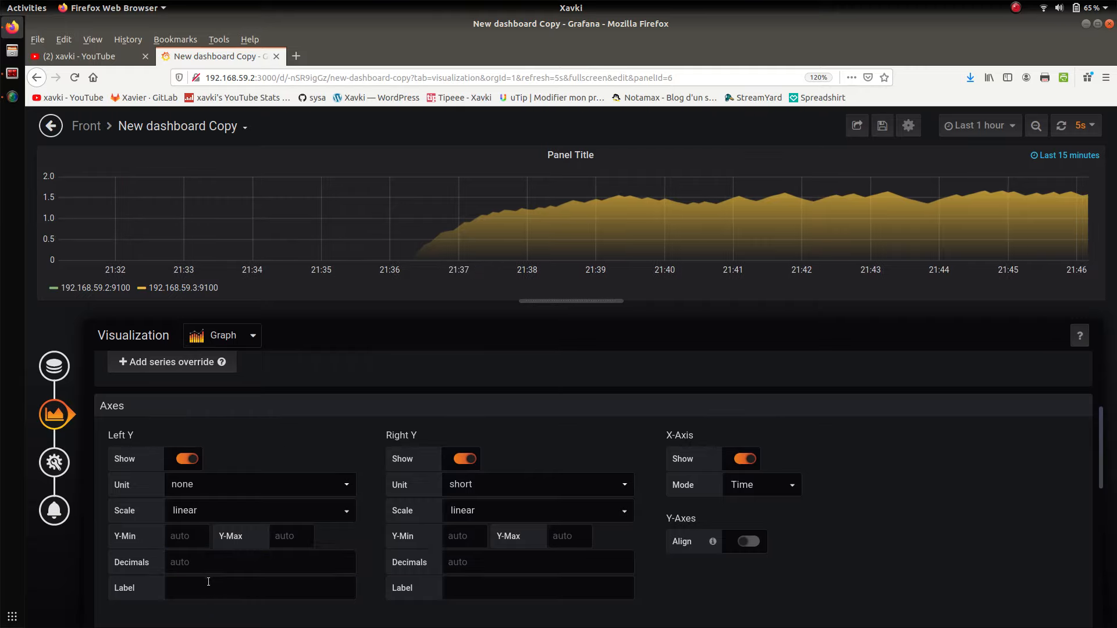
- Label the left Y axis "Load Average 1"
left_click(208, 582)
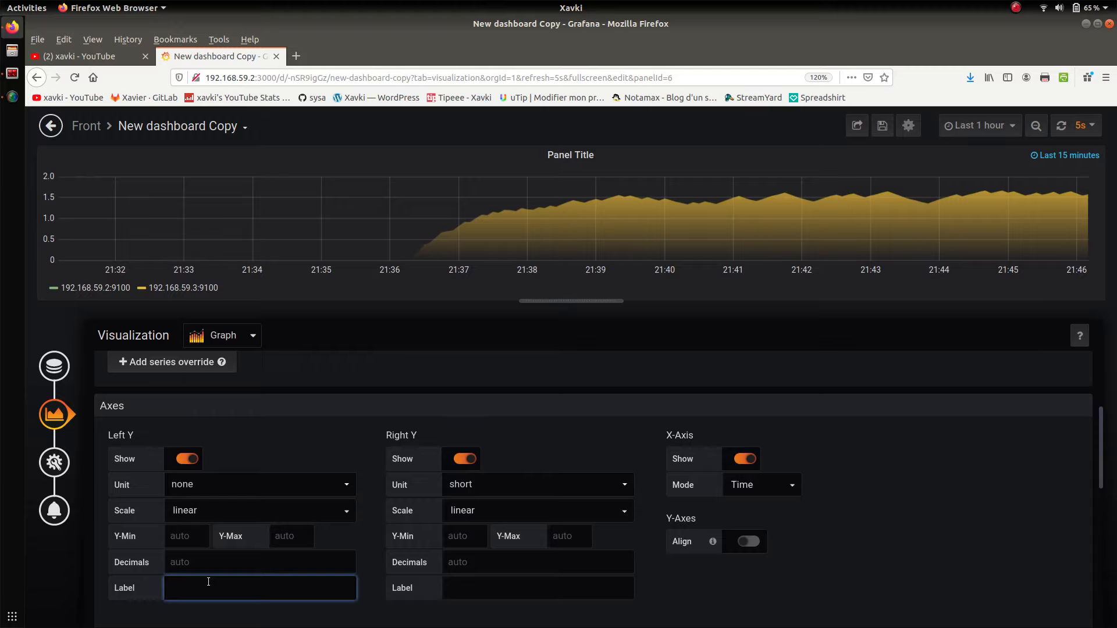
type("Load Average")
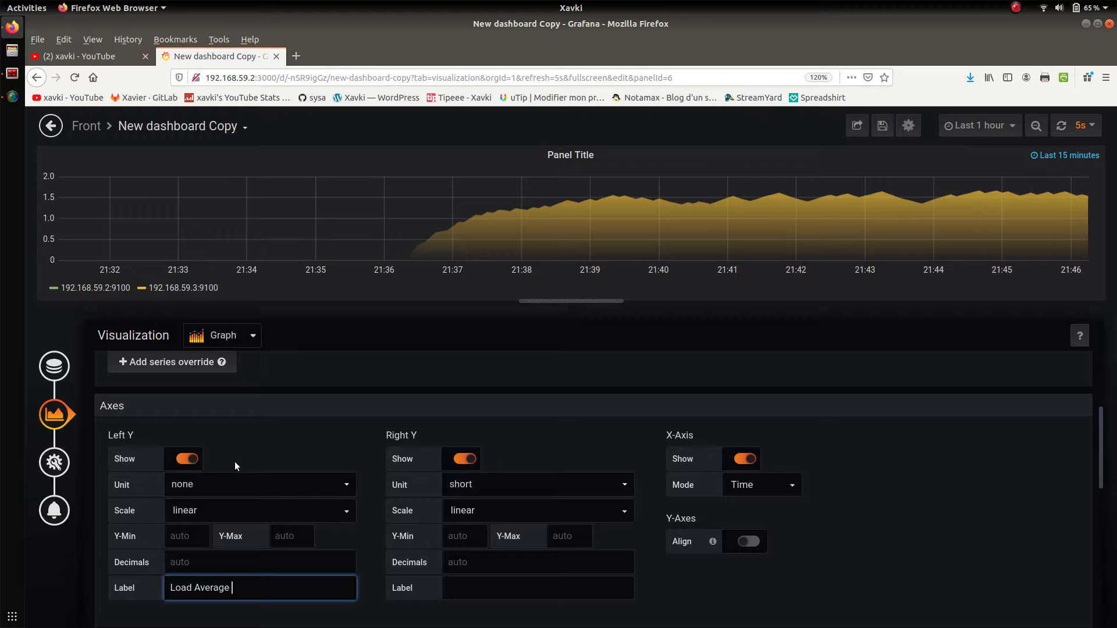
type(" 1")
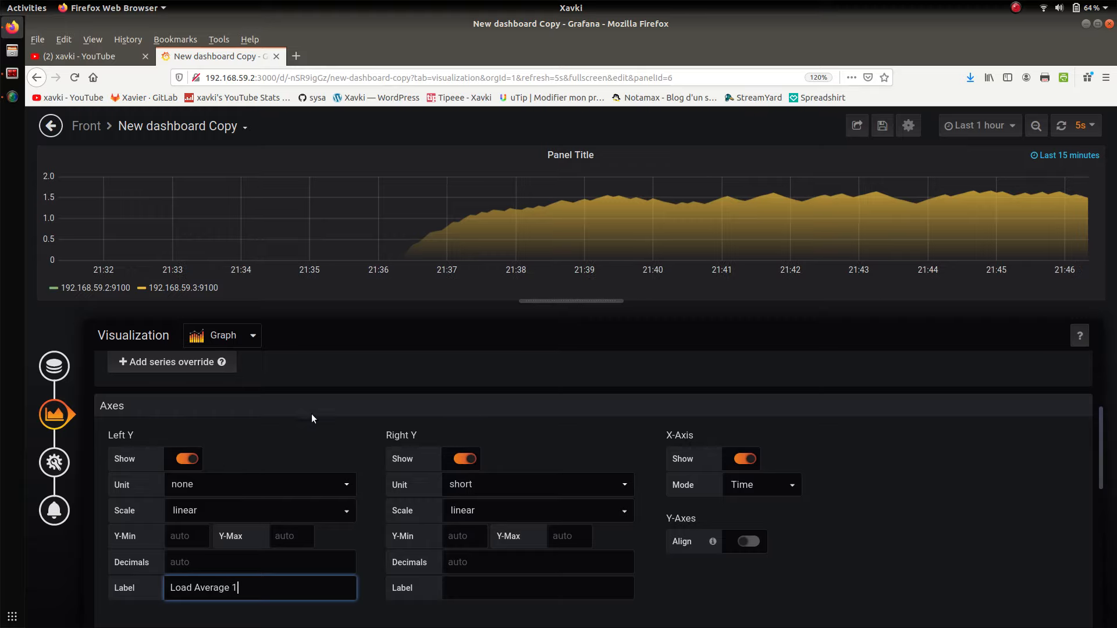
left_click(279, 448)
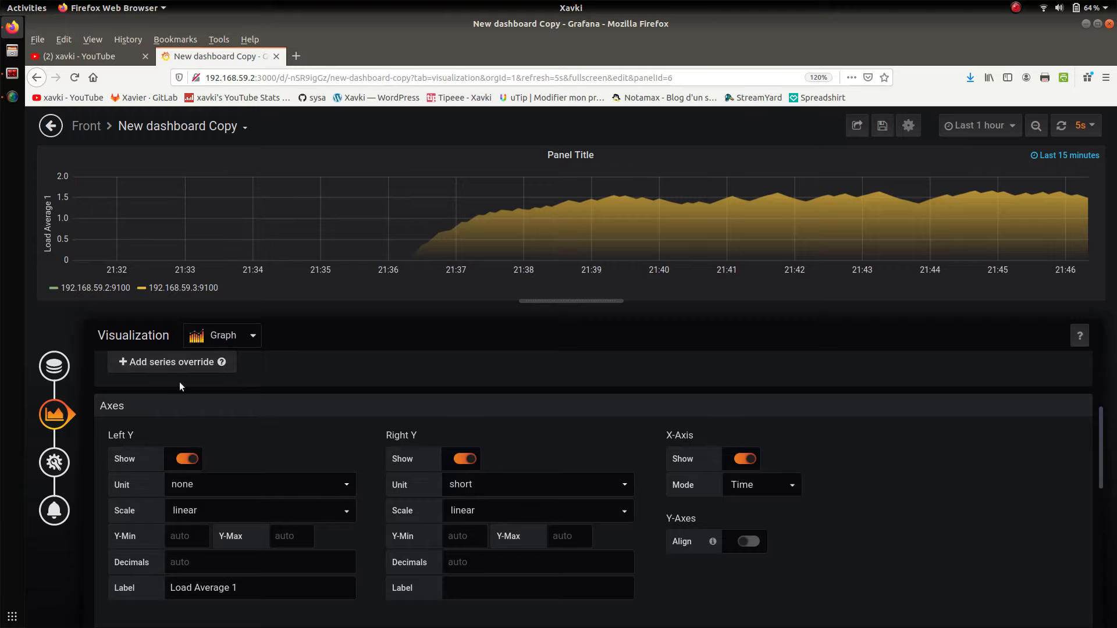
- Clear the left Y axis label and view the scale choices for that axis
left_click_drag(239, 588, 109, 564)
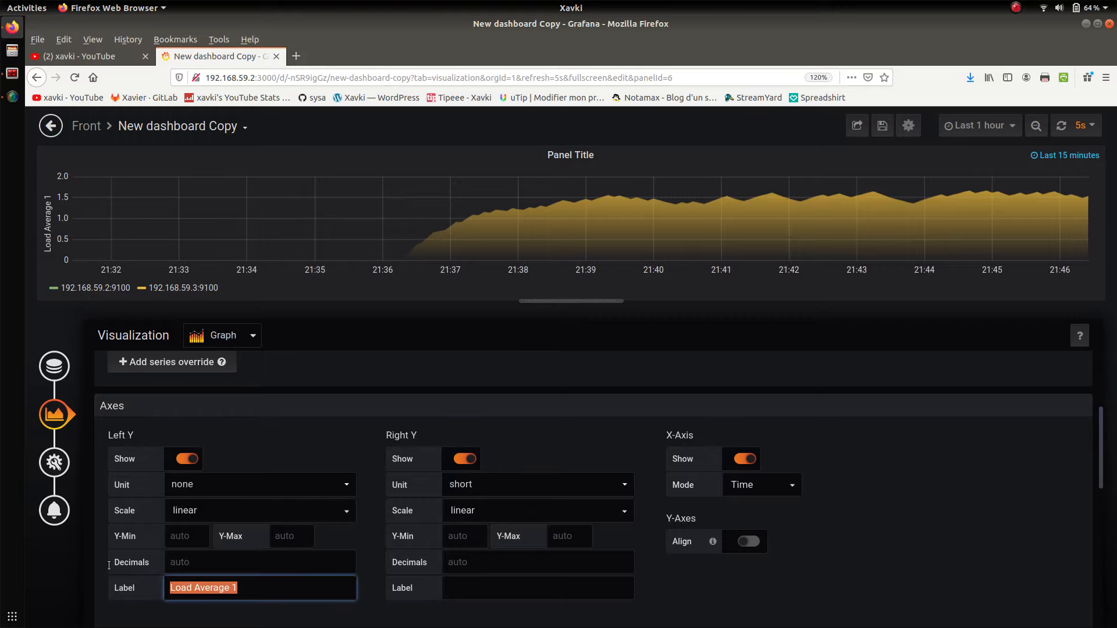
key("BackSpace")
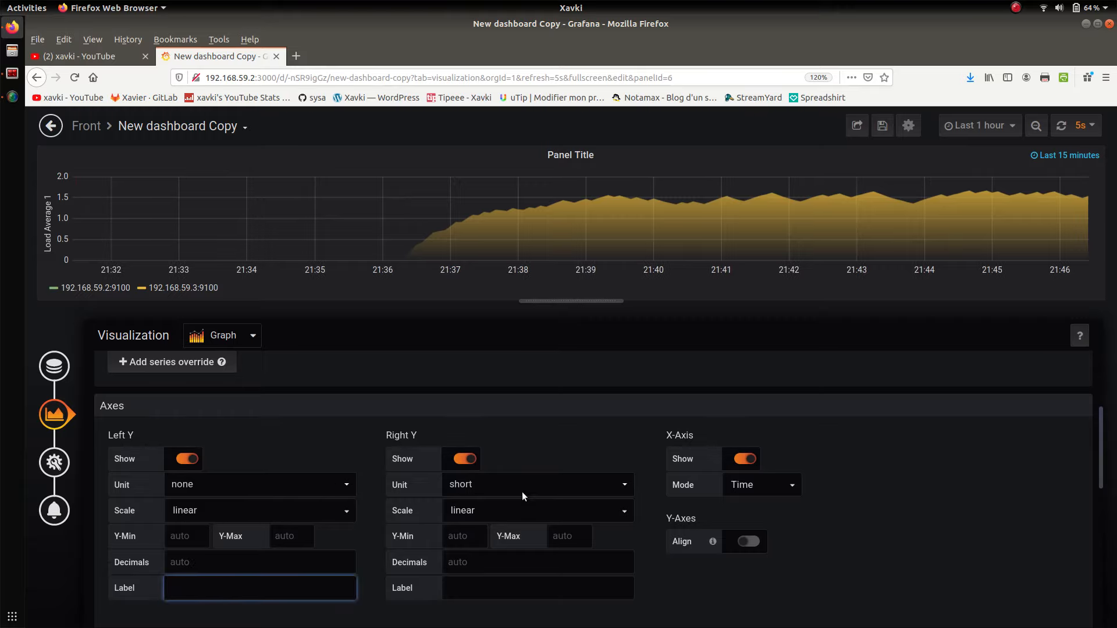
left_click(233, 510)
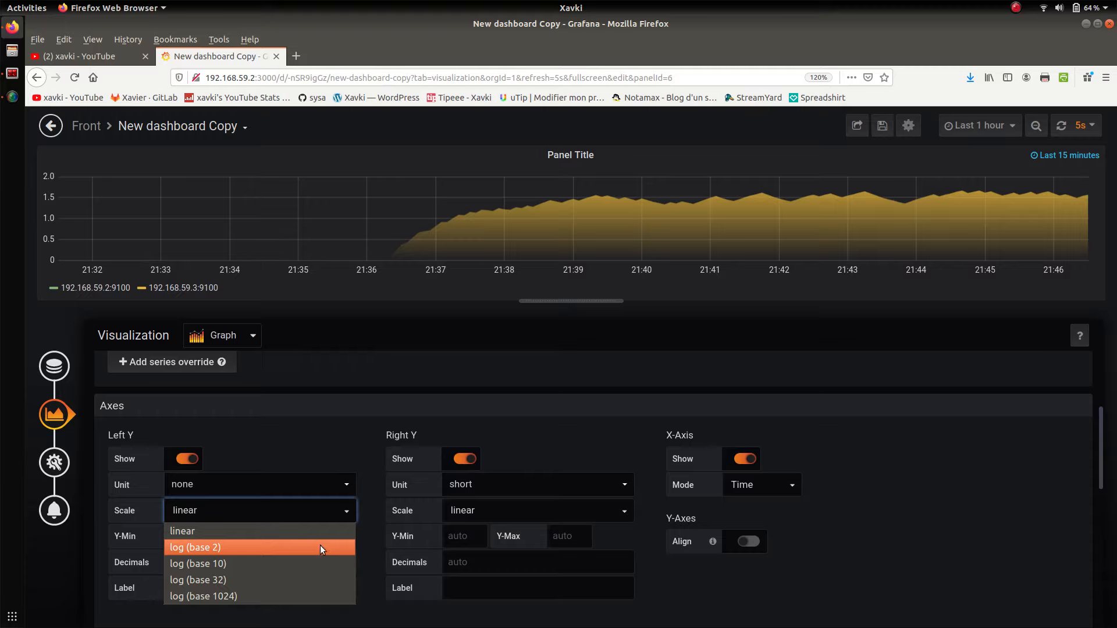
left_click(329, 425)
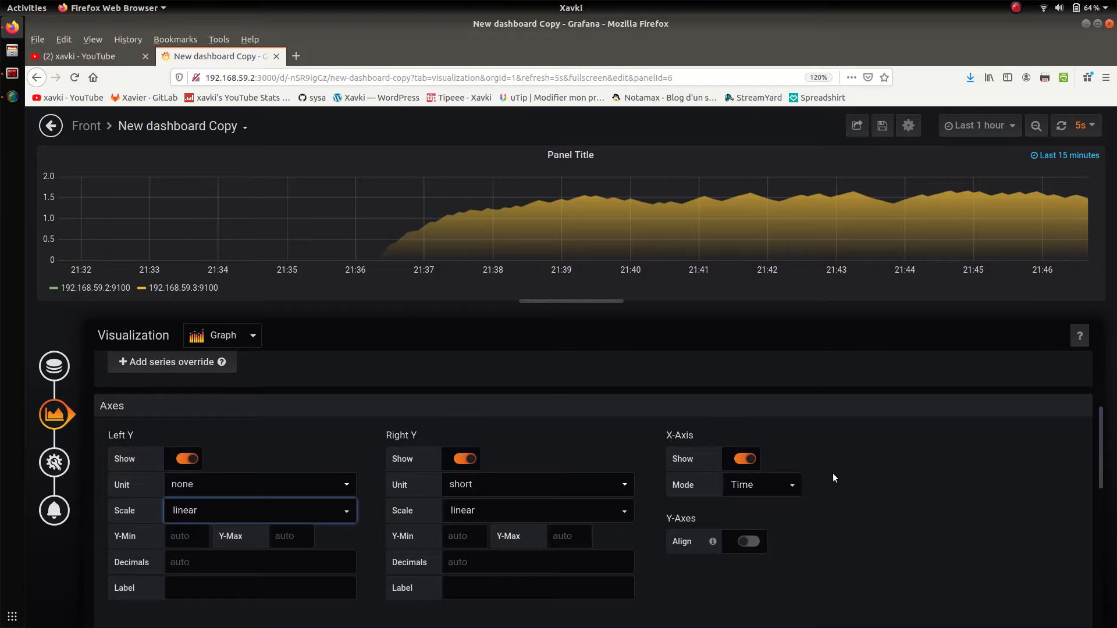
- Set the X-axis mode to Series and its value to Current
left_click(768, 492)
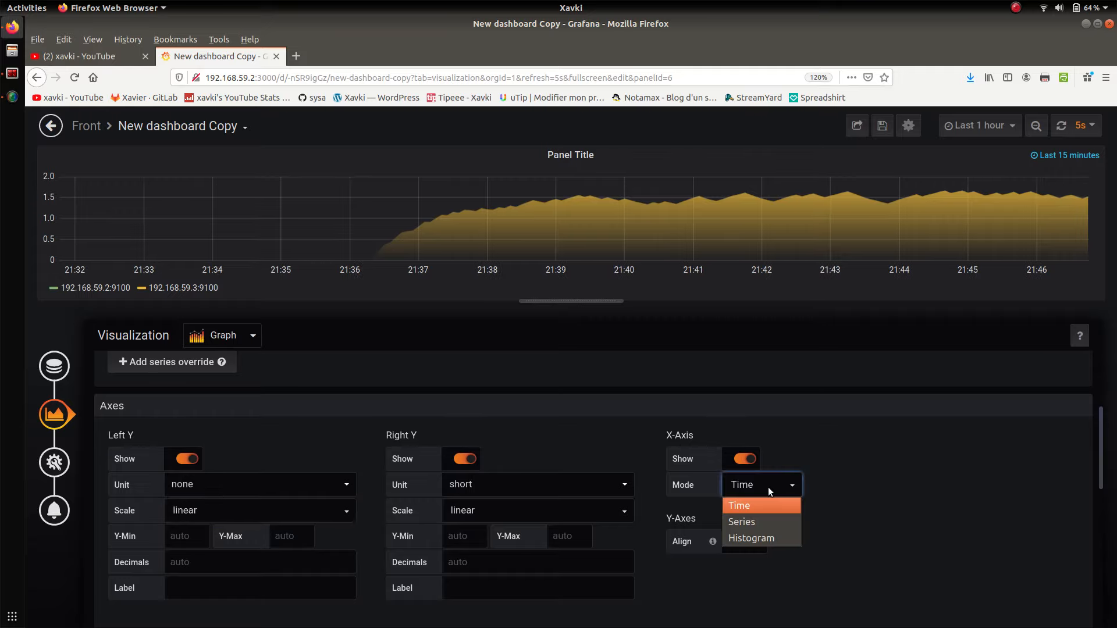
left_click(763, 521)
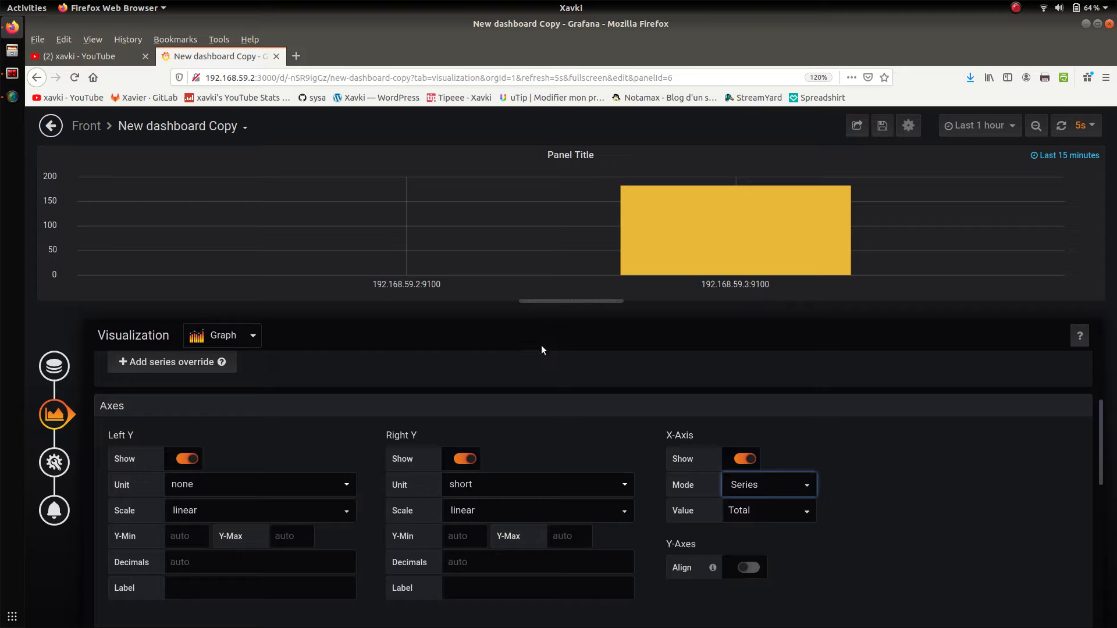
left_click(772, 514)
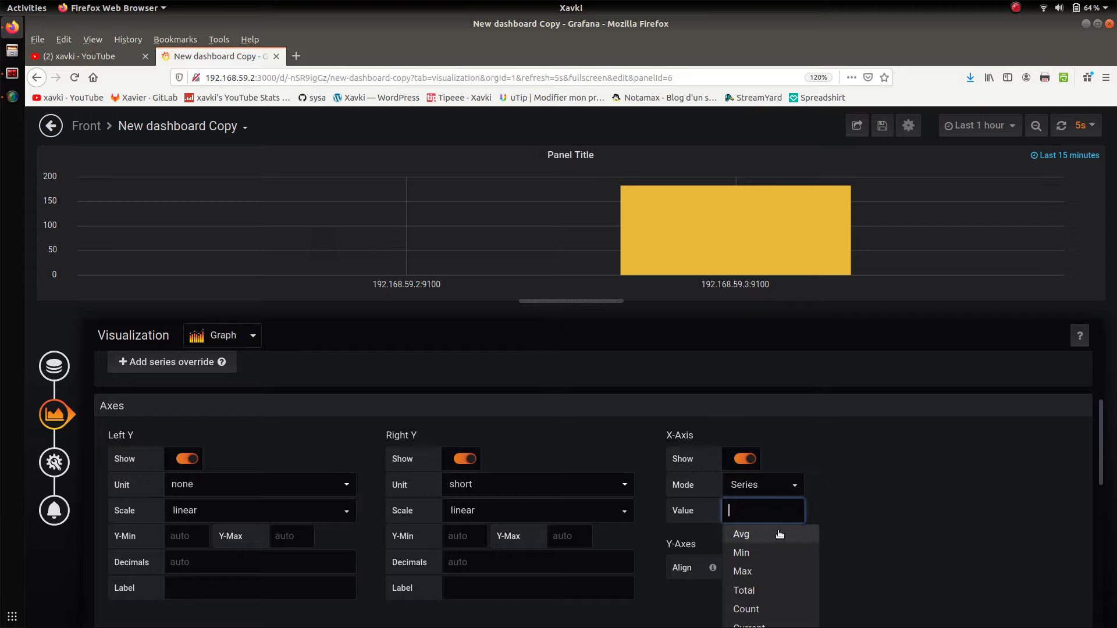
left_click(769, 625)
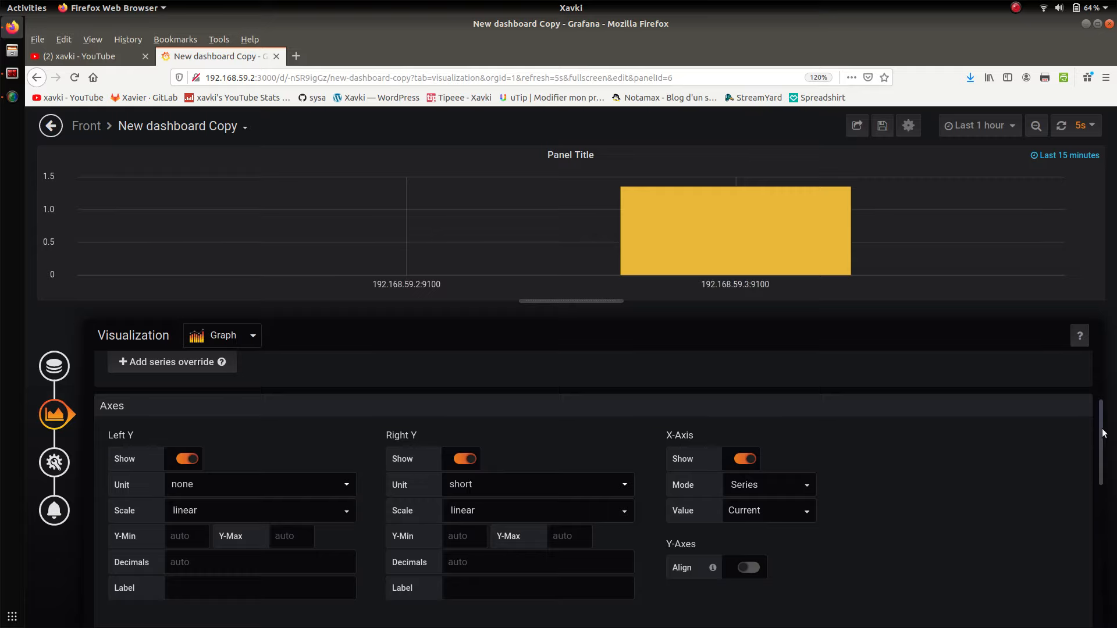
- Try the Histogram mode on the X-axis, and set the X-axis mode to Time
left_click_drag(1102, 431, 1104, 454)
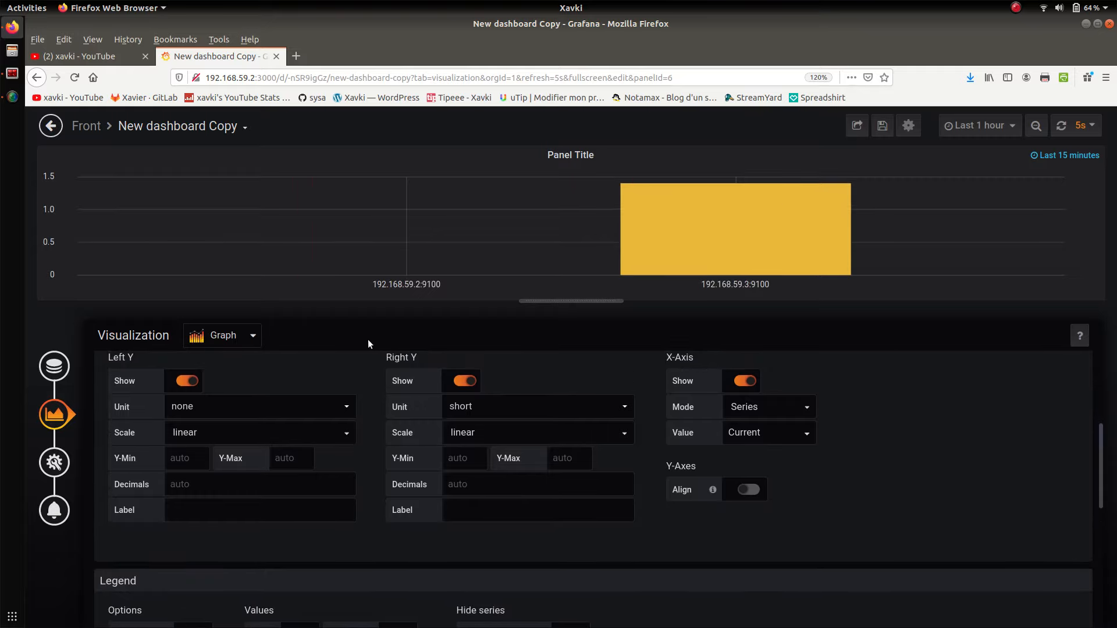
left_click(779, 429)
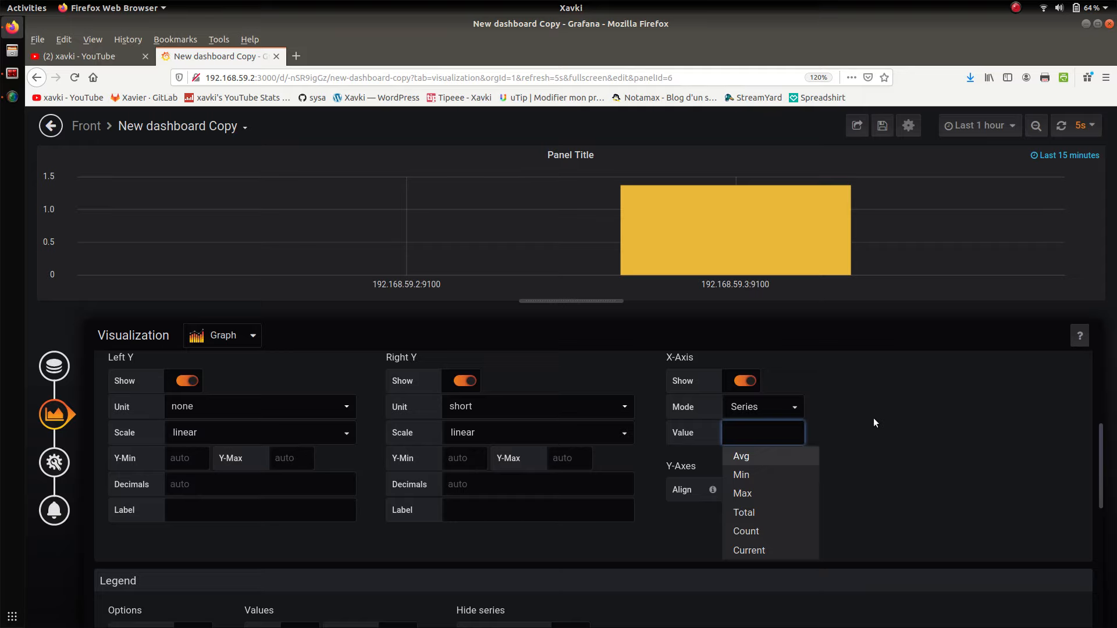
left_click(780, 431)
left_click(771, 410)
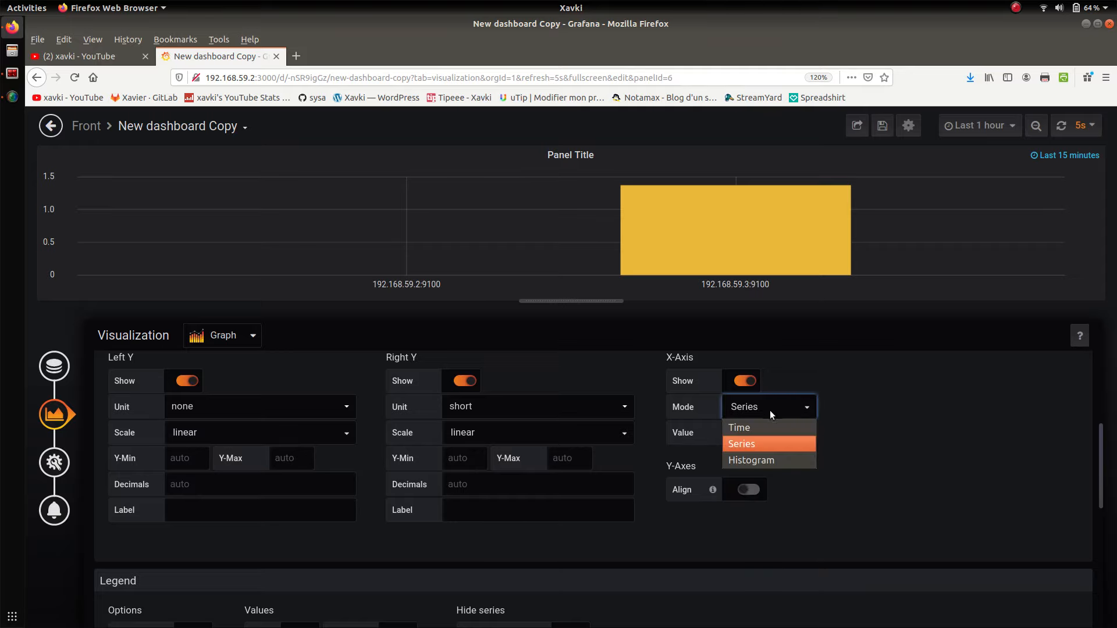
left_click(770, 461)
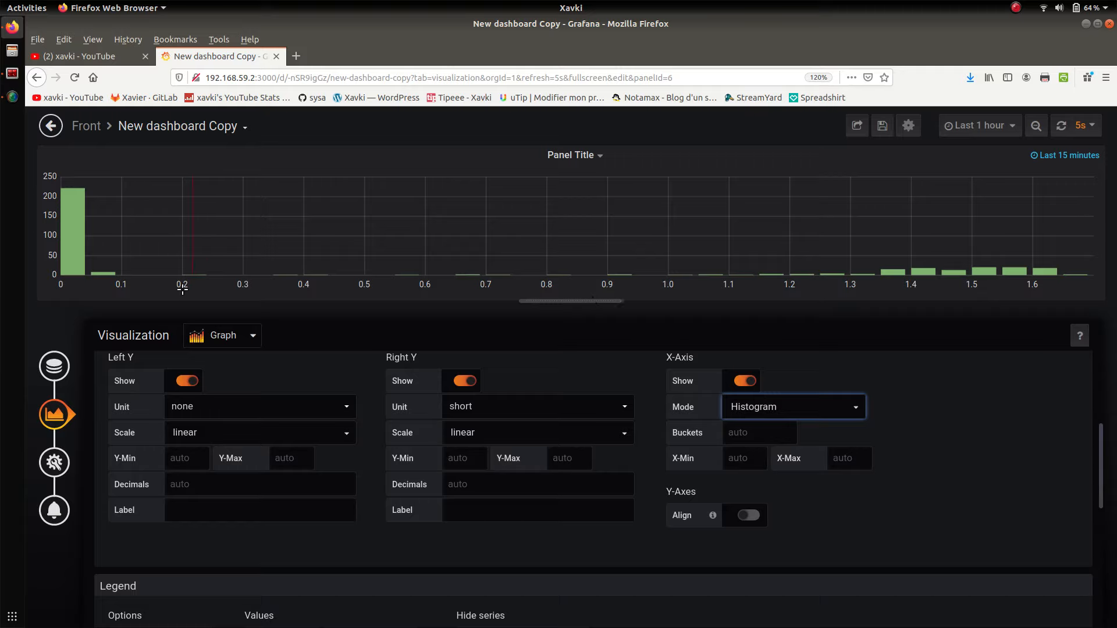
mouse_move(70, 190)
left_click(757, 430)
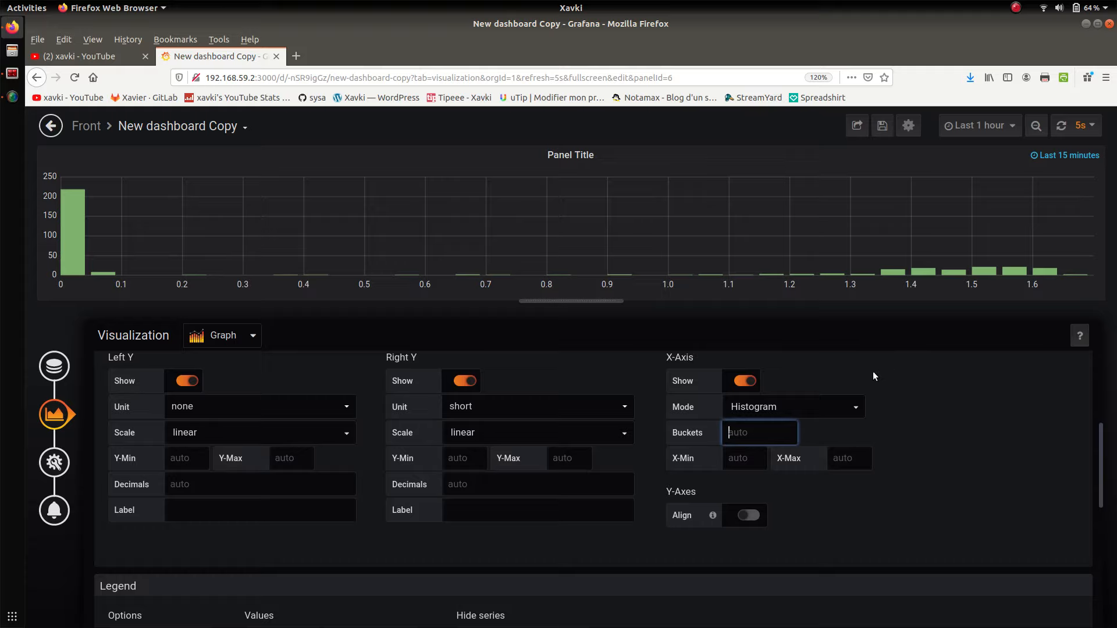
left_click(755, 407)
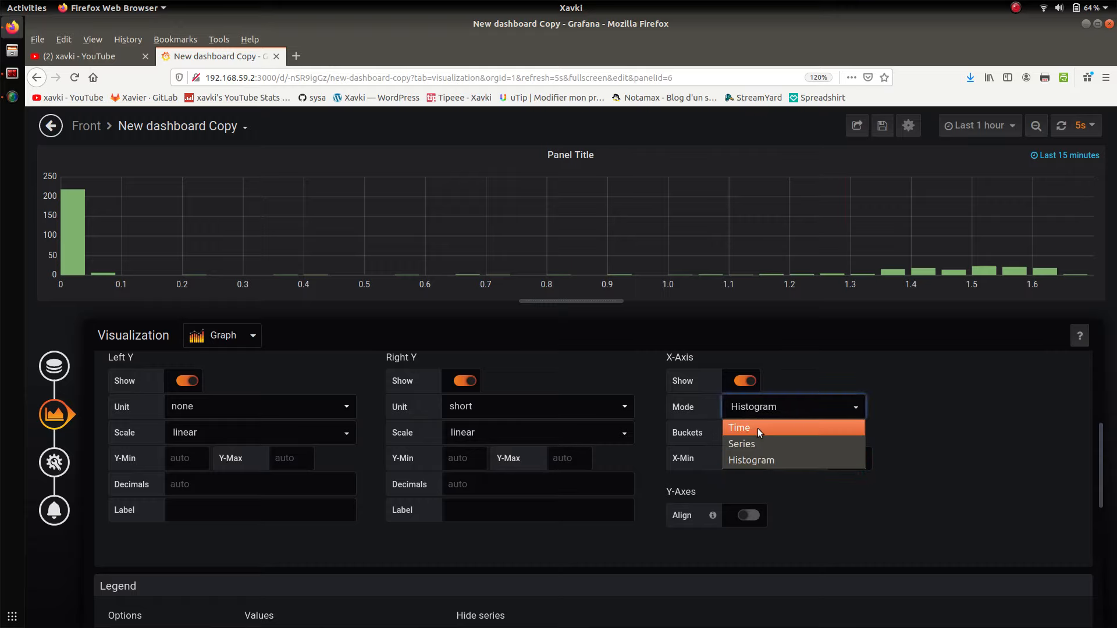
left_click(757, 428)
- Show the graph legend as a table placed to the right of the graph
left_click_drag(1103, 449, 1101, 508)
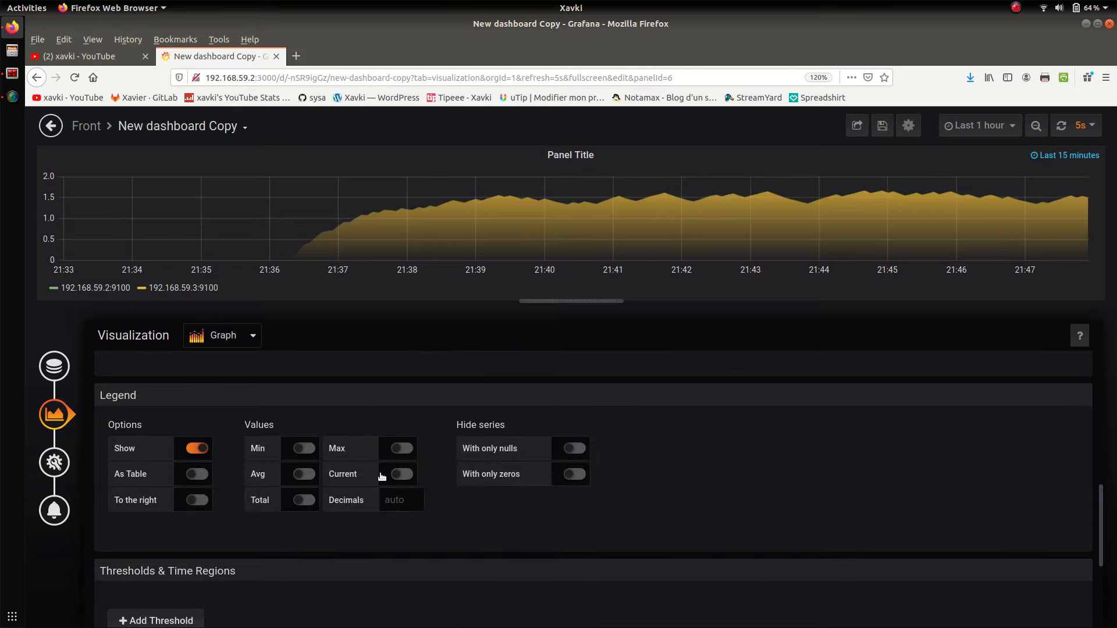
left_click(195, 475)
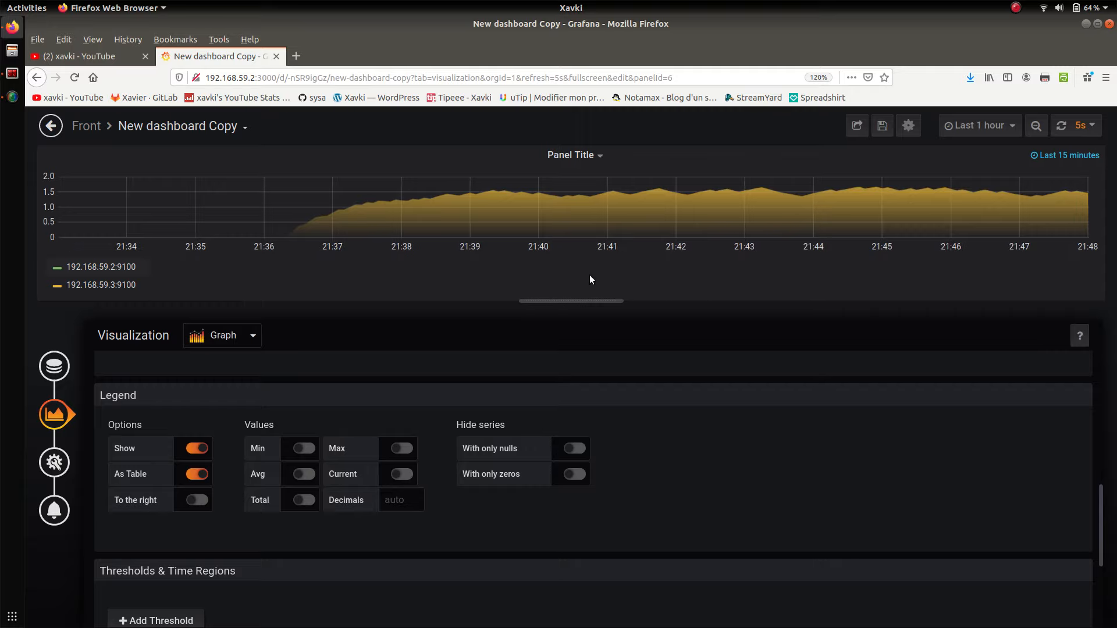
left_click(198, 448)
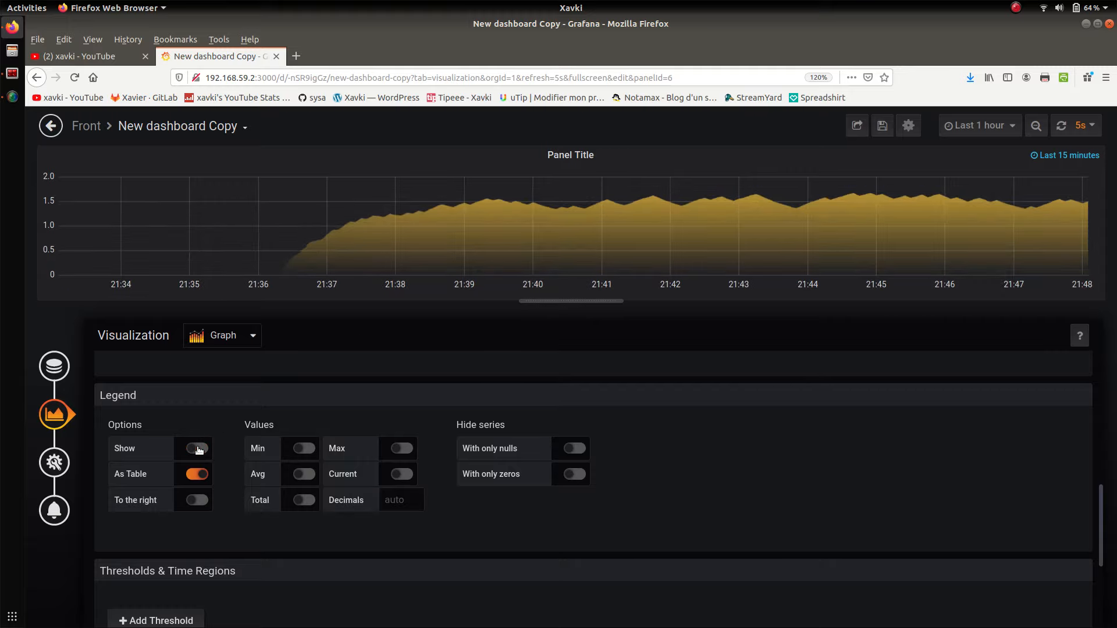
left_click(197, 448)
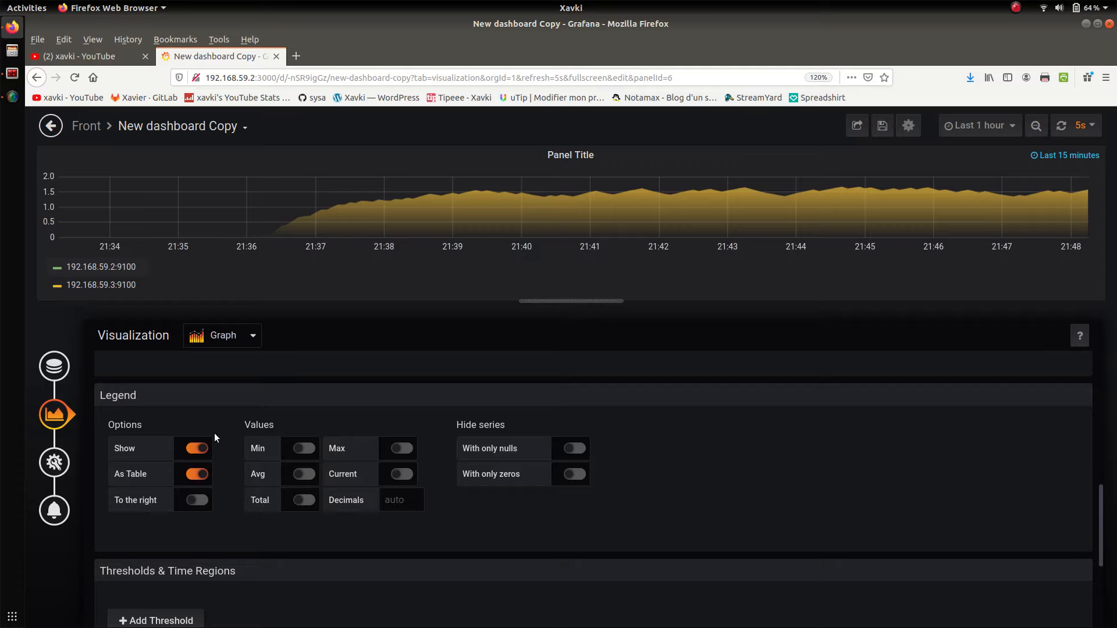
left_click(198, 501)
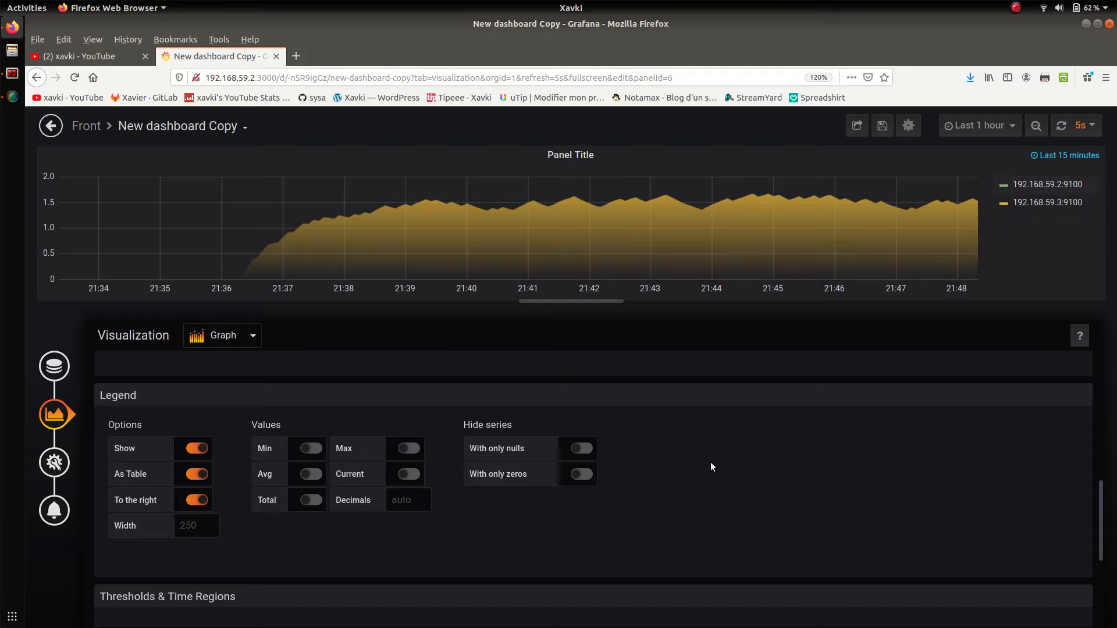
- Try the legend's Min value and hiding of series with only nulls, and turn both options off again
left_click(310, 448)
left_click(310, 448)
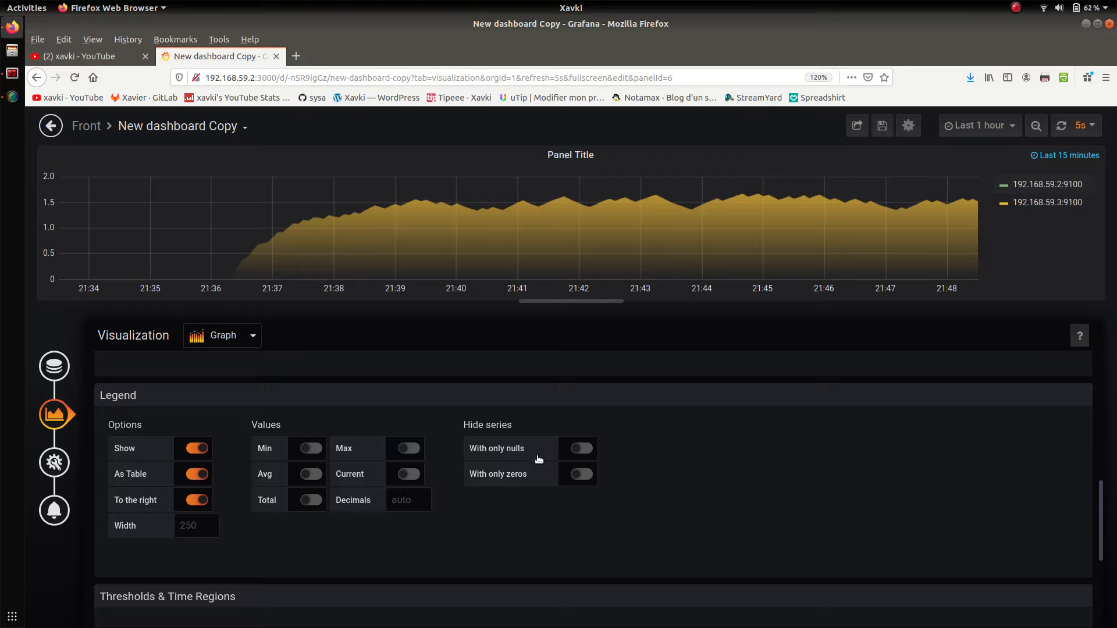
left_click(581, 448)
left_click(582, 449)
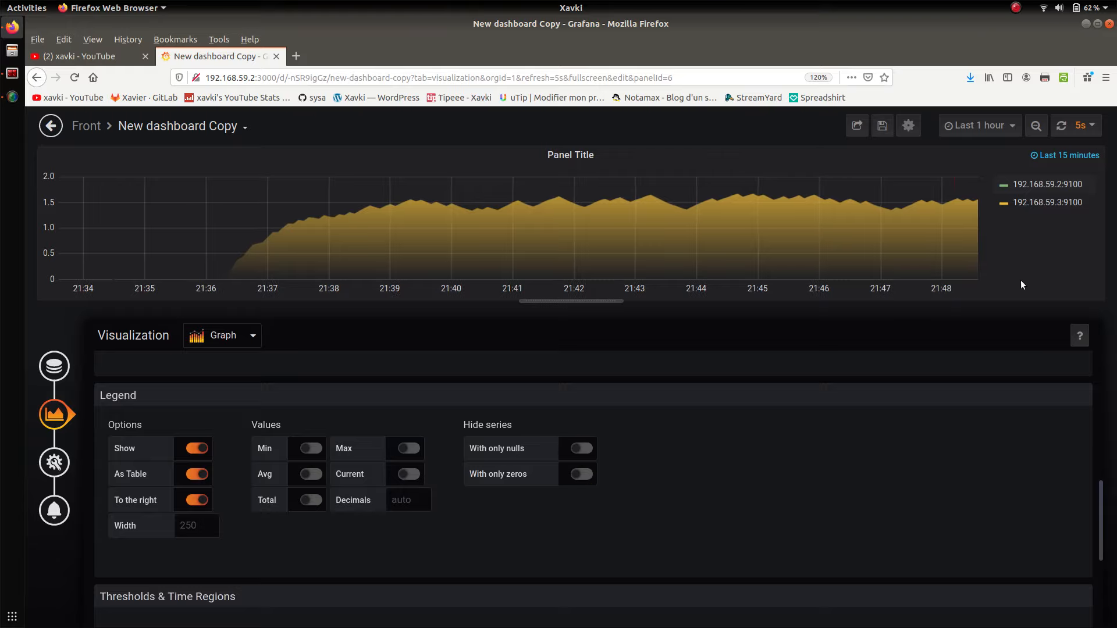
scroll(798, 503, "down", 1)
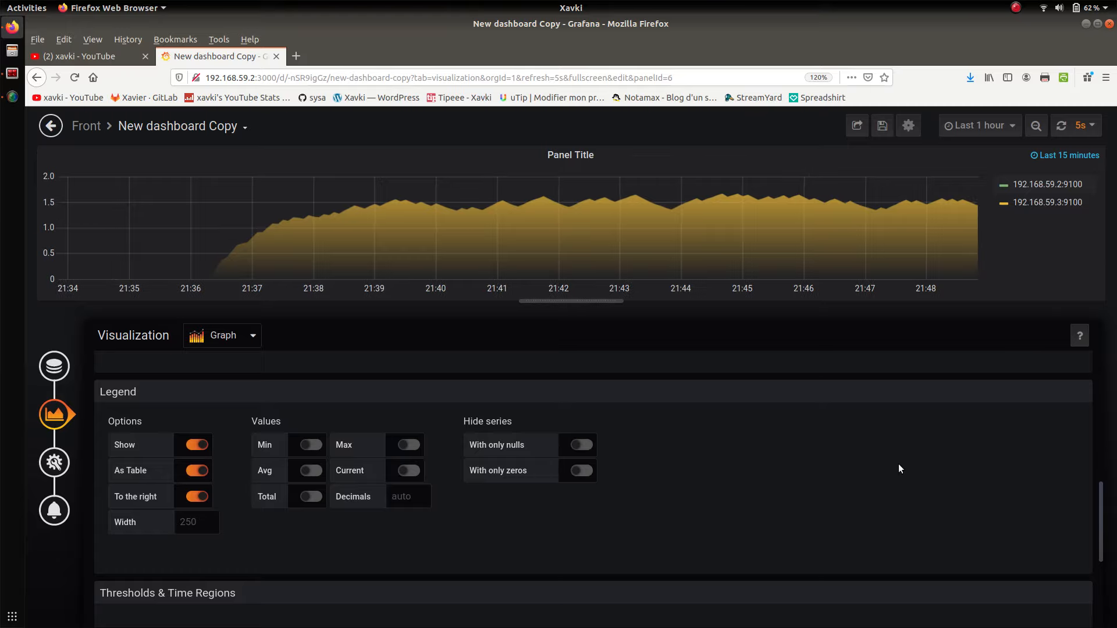
- Add a critical gt threshold at 0.5 and move its handle on the graph up to 1
left_click_drag(1101, 493, 1101, 543)
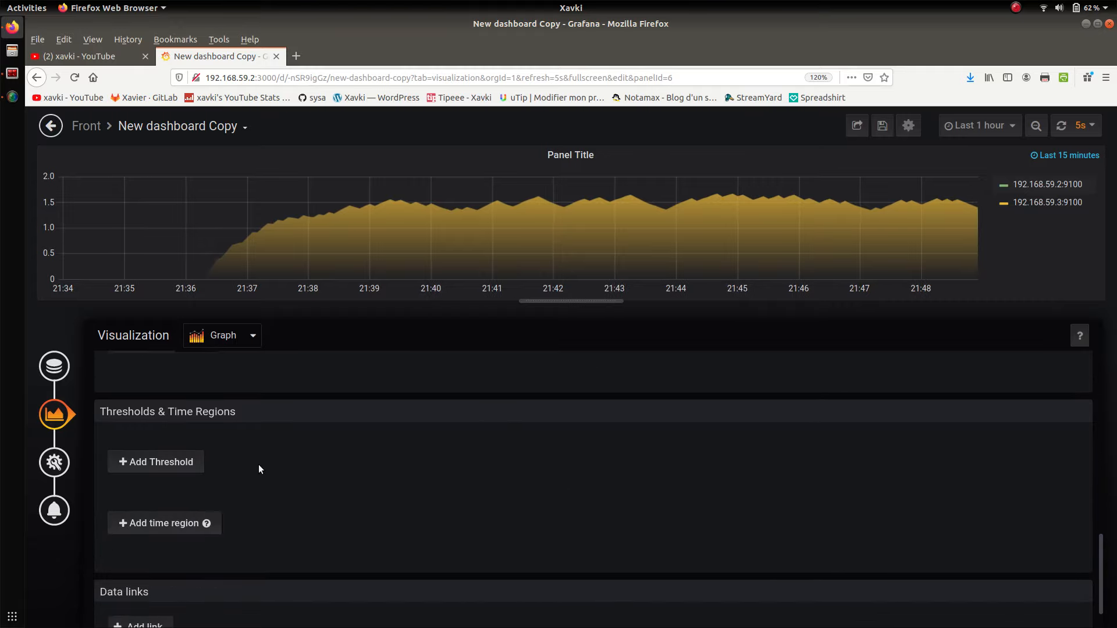
left_click(172, 465)
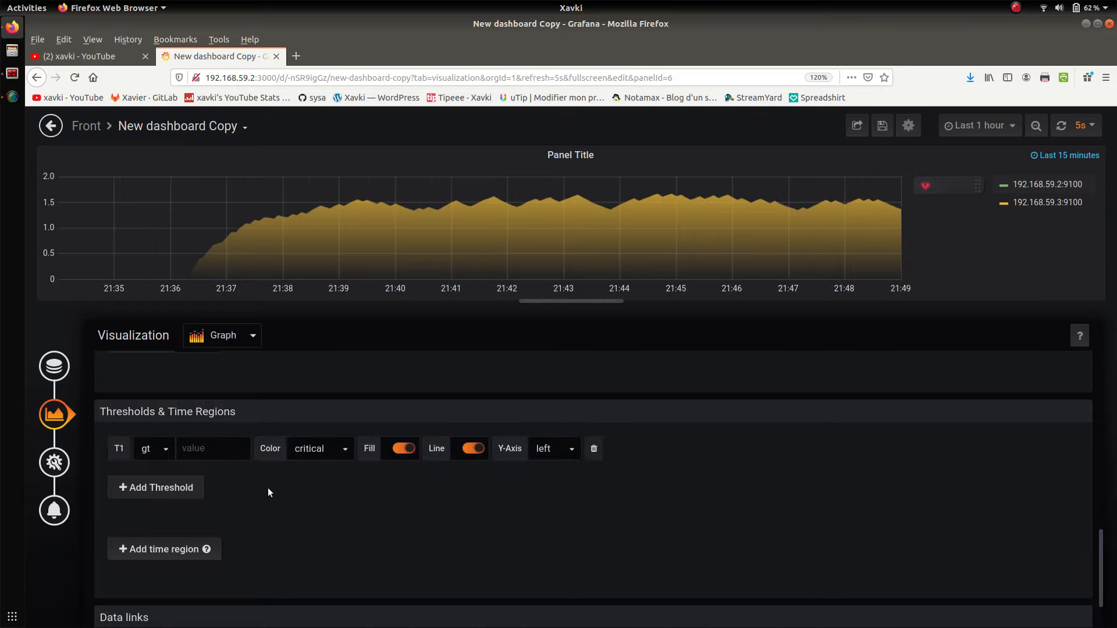
left_click(202, 449)
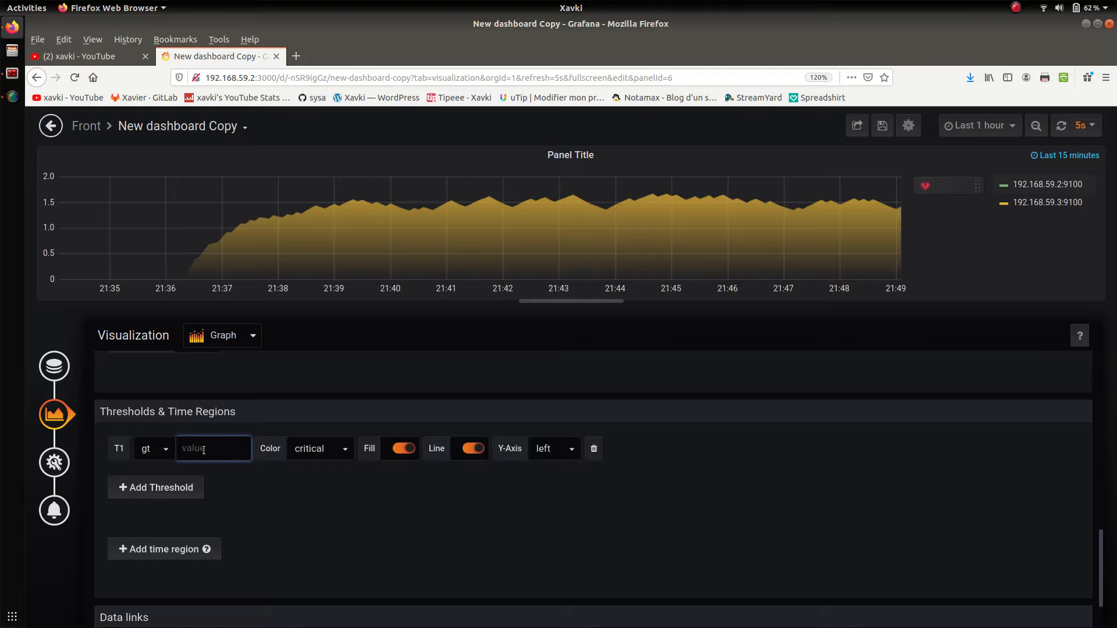
type("0.5")
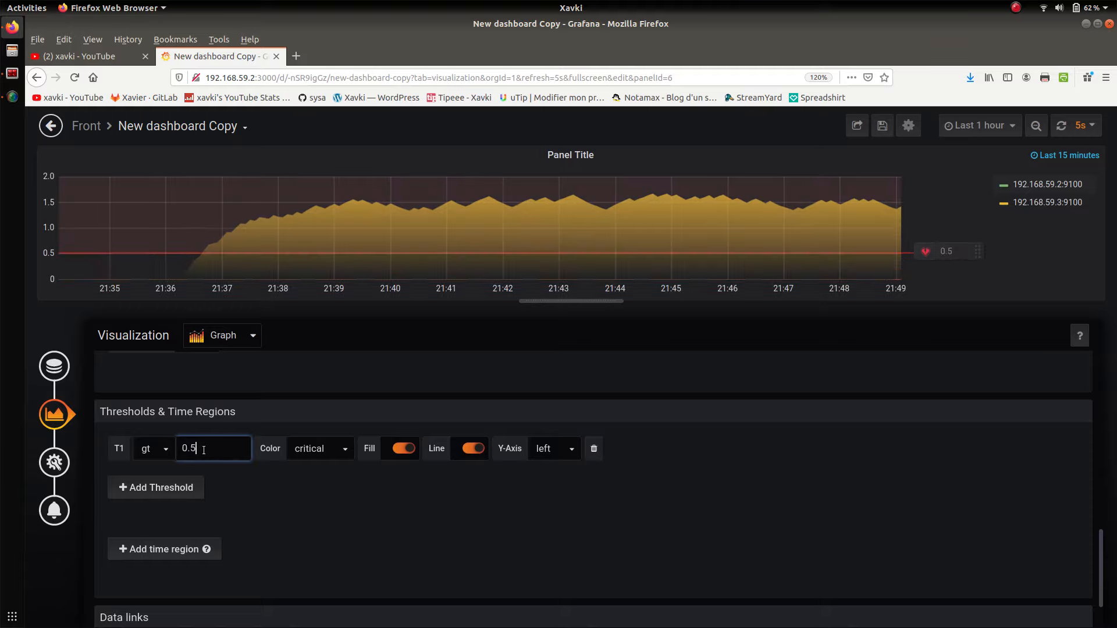
left_click(313, 518)
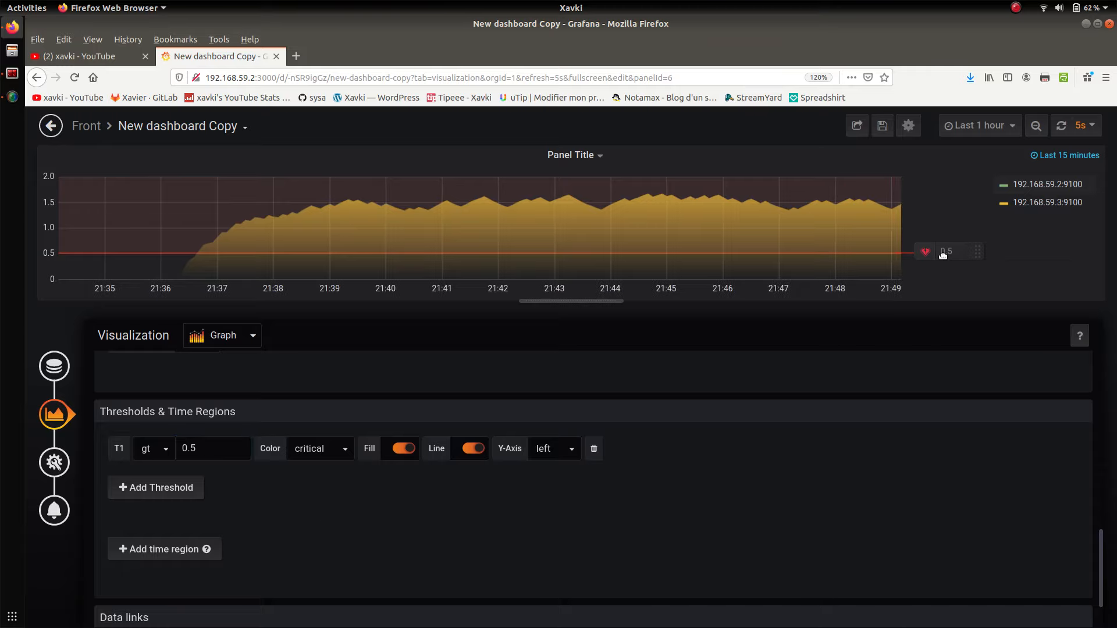
left_click_drag(959, 251, 965, 229)
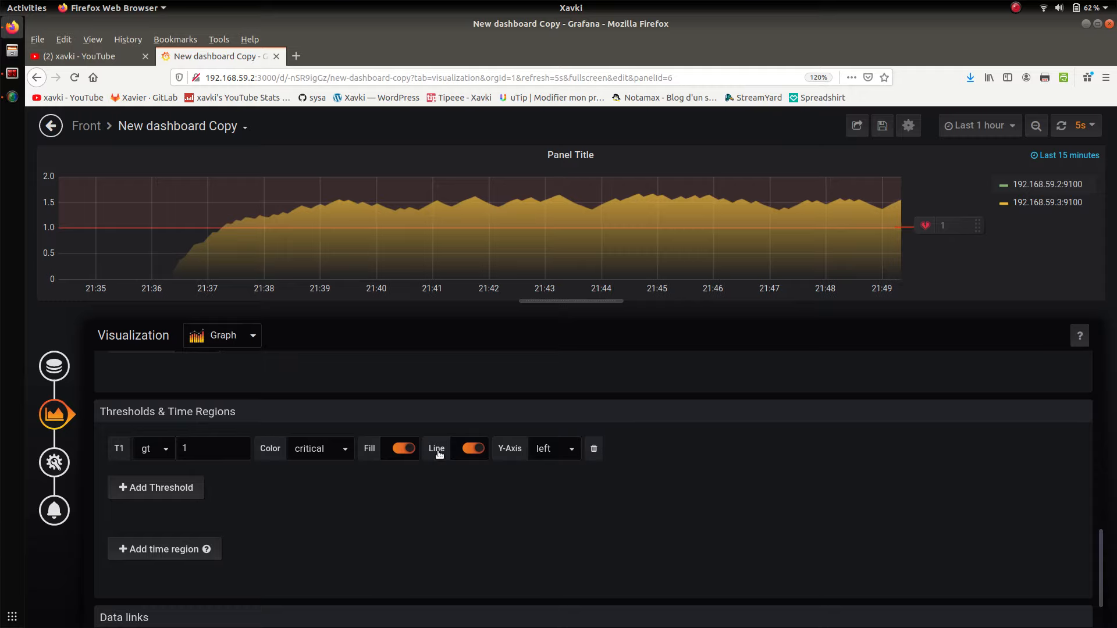
- Try the warning and ok colors on the threshold, and set its color back to critical
left_click(323, 451)
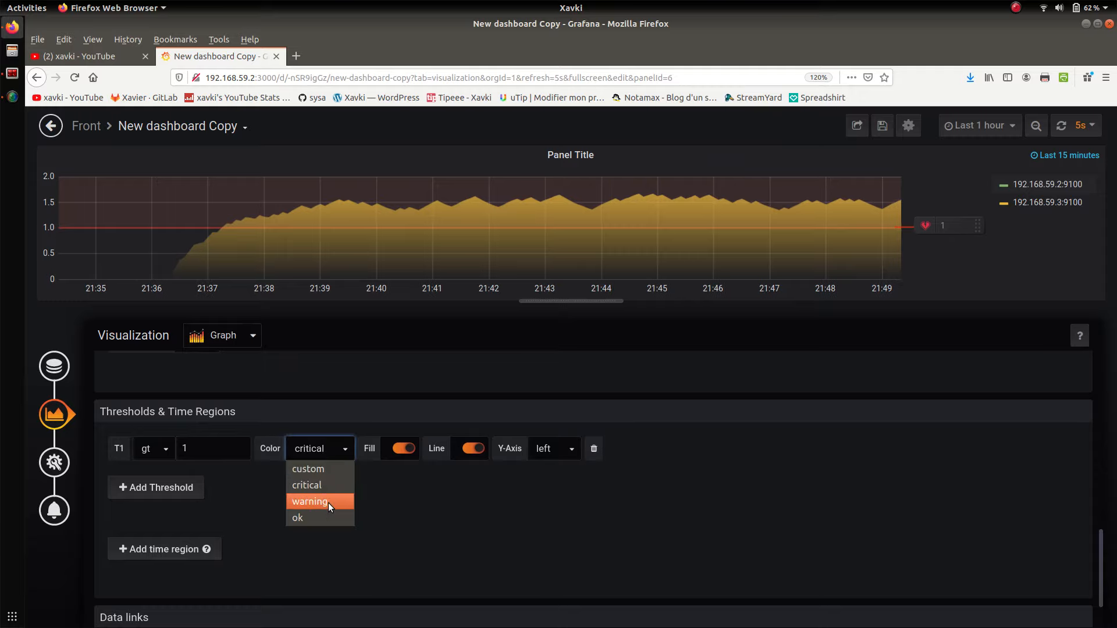
left_click(328, 502)
left_click(327, 451)
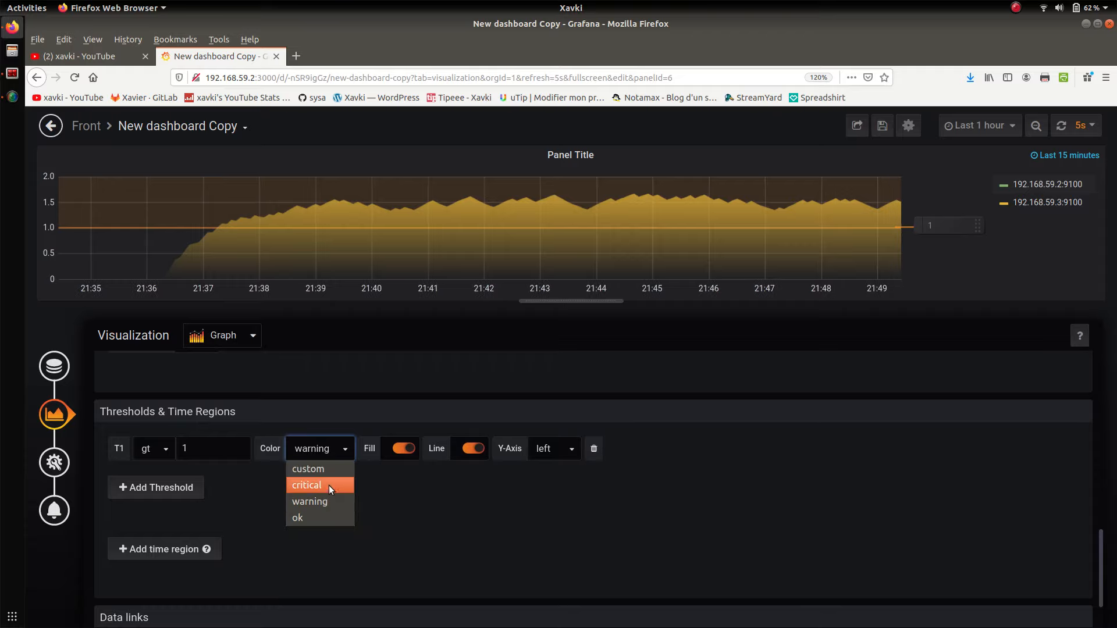
left_click(330, 511)
left_click(327, 443)
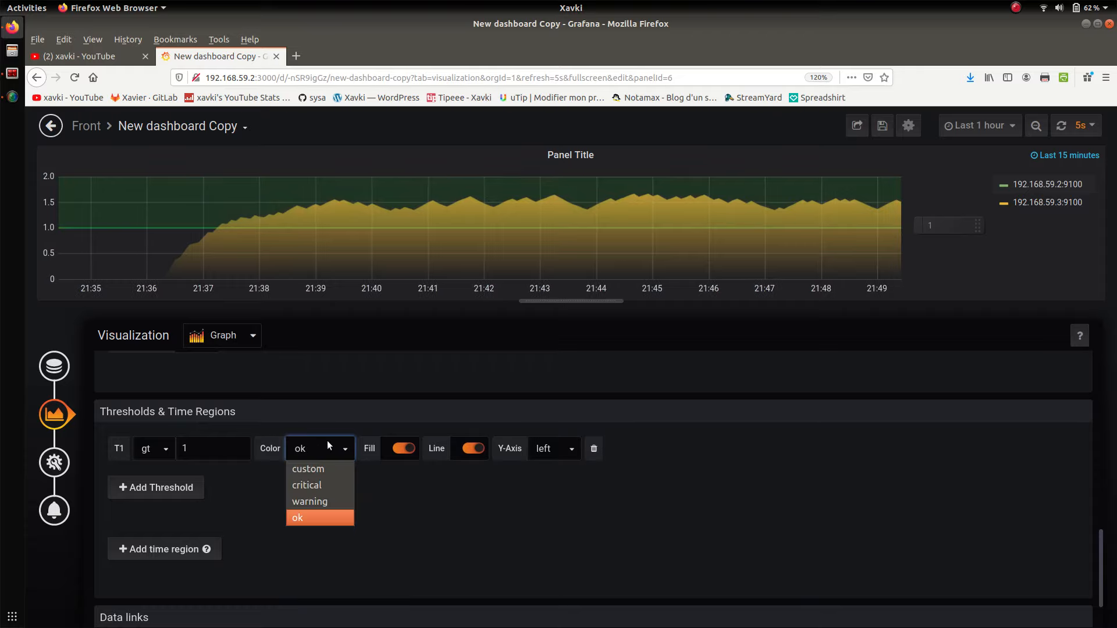
left_click(330, 481)
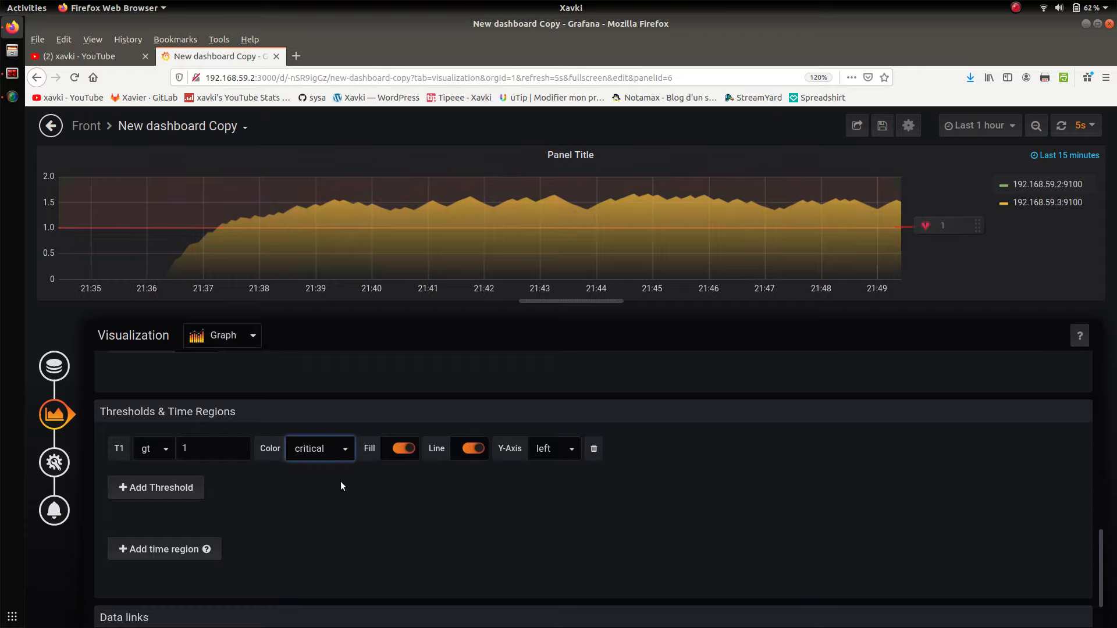
left_click(363, 506)
- Add a second threshold and delete both thresholds
left_click(174, 482)
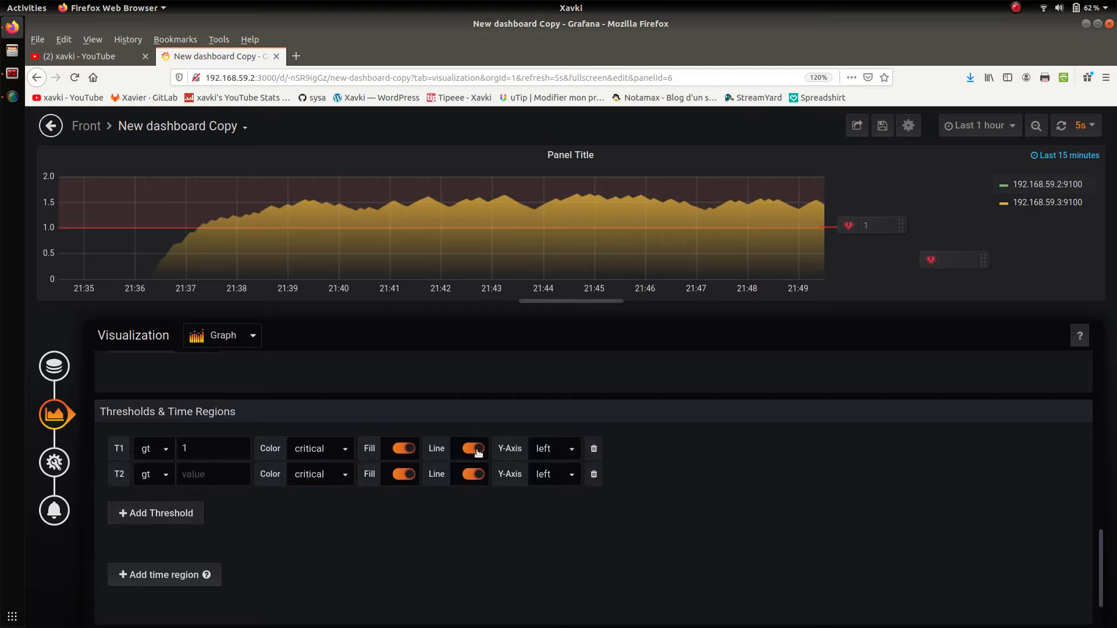
left_click(594, 449)
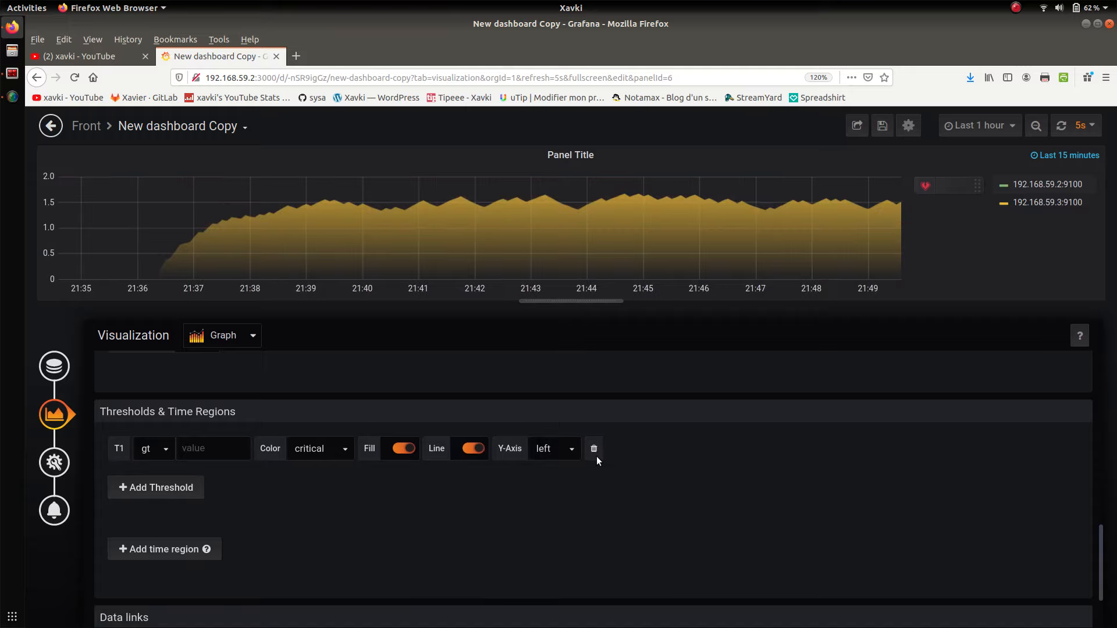
left_click(594, 453)
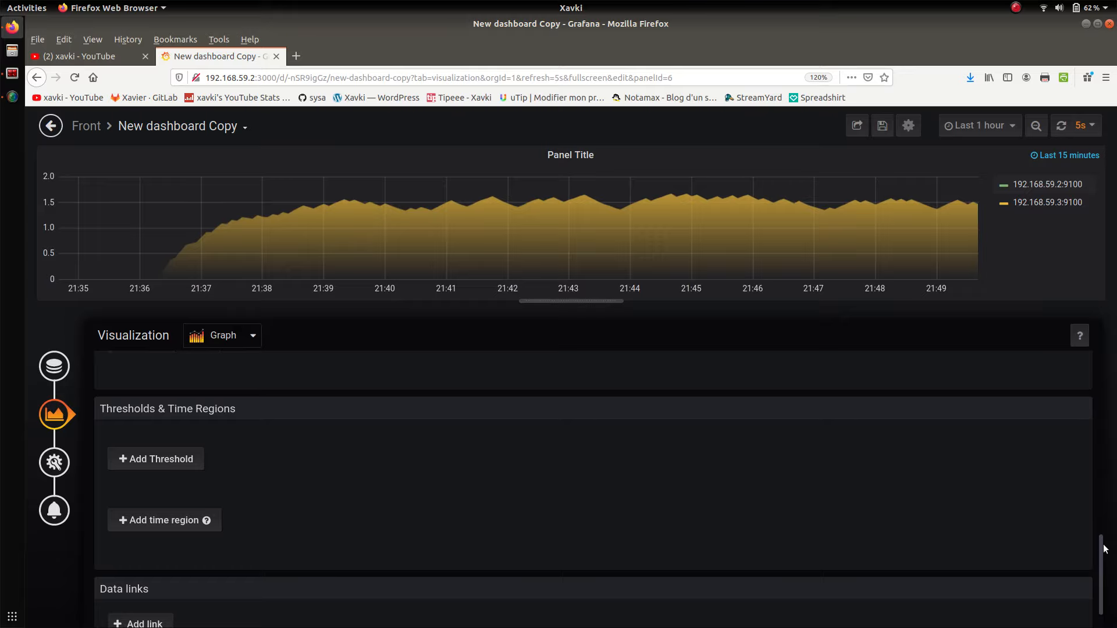
scroll(1103, 565, "down", 1)
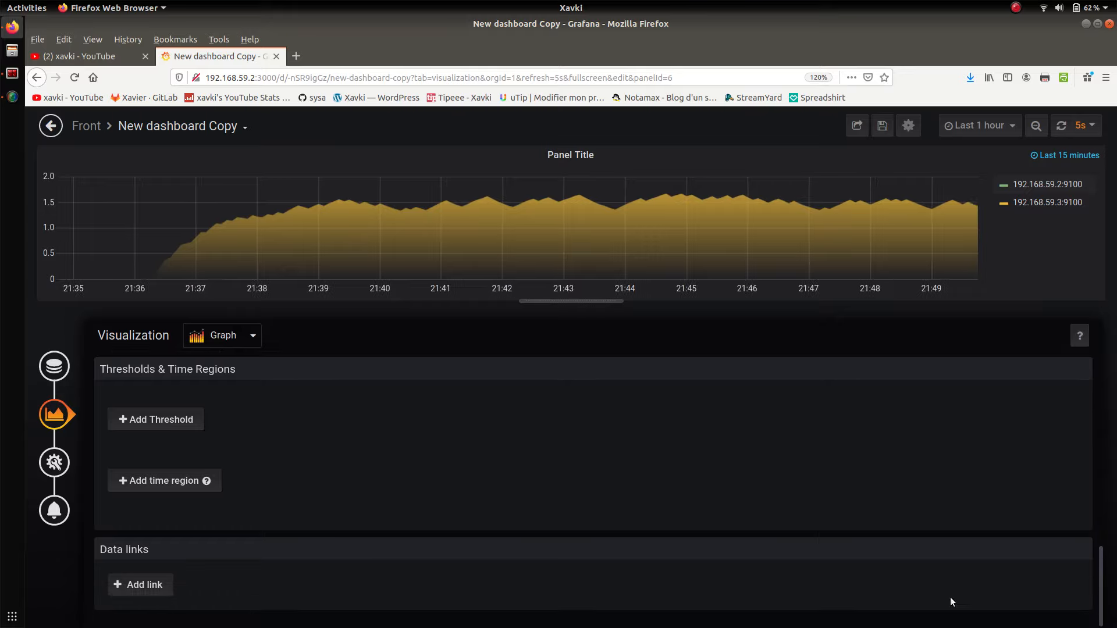
left_click(155, 586)
left_click(284, 586)
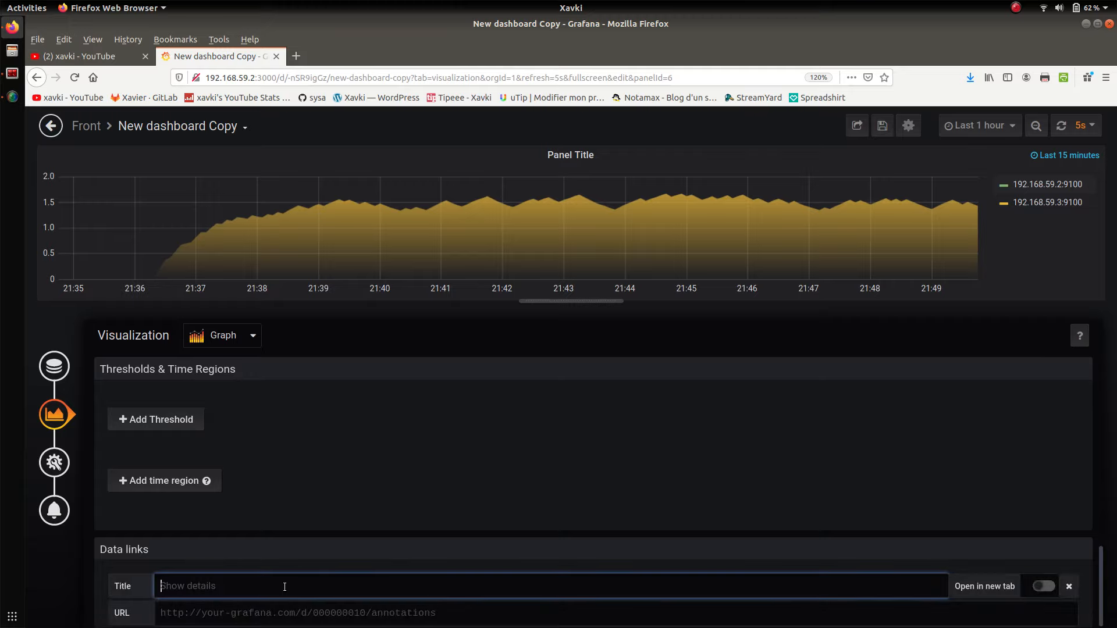
type("Toto")
left_click(294, 614)
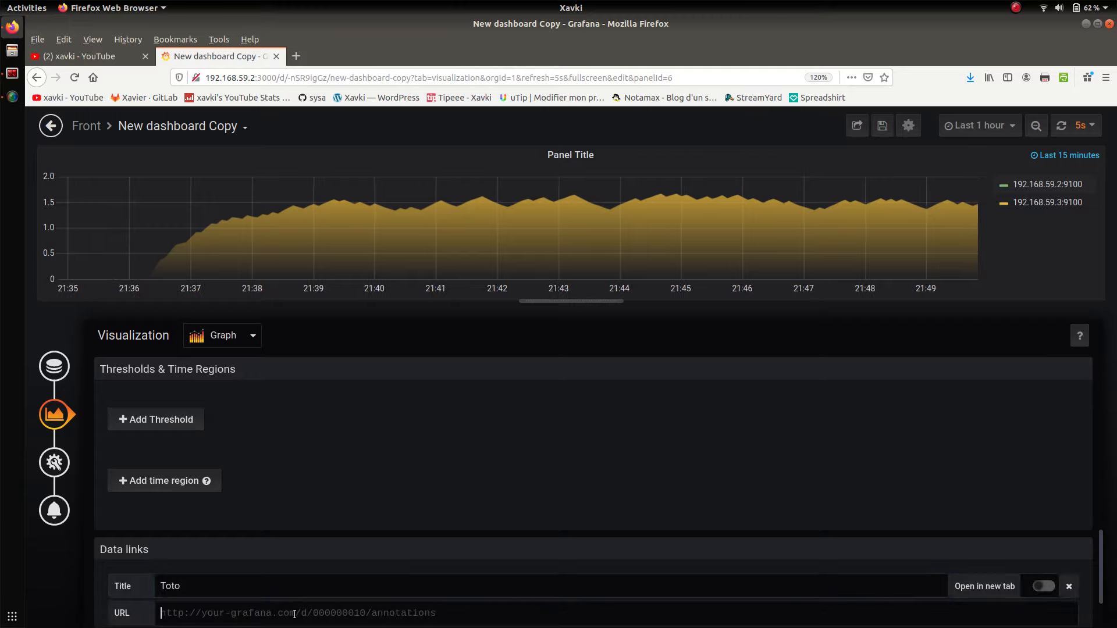
type("http")
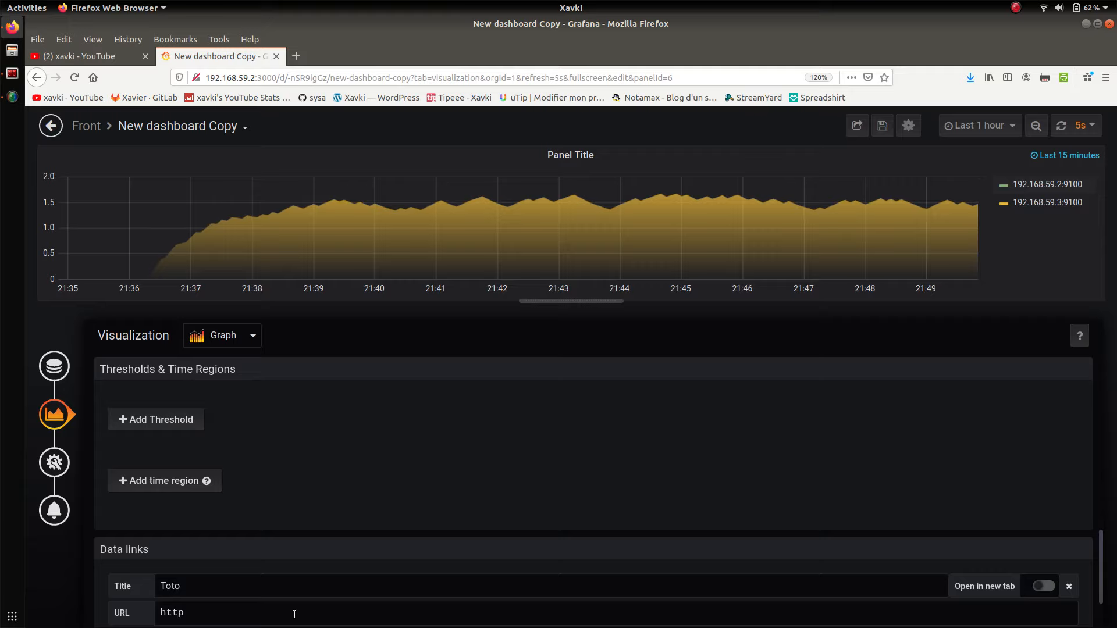
type("s://xavki")
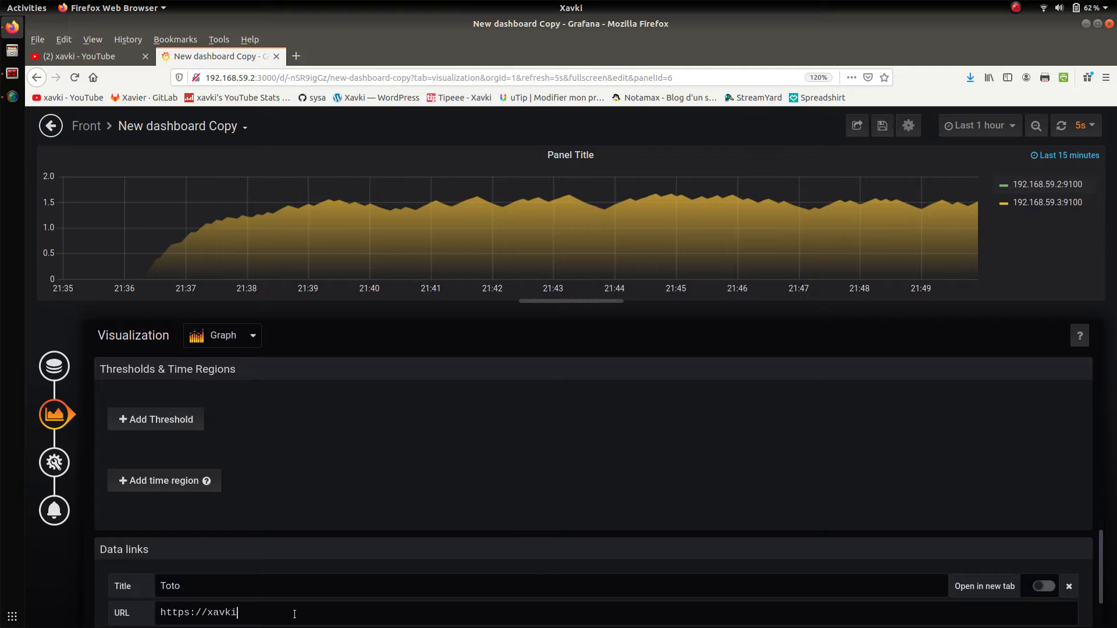
type(".blog")
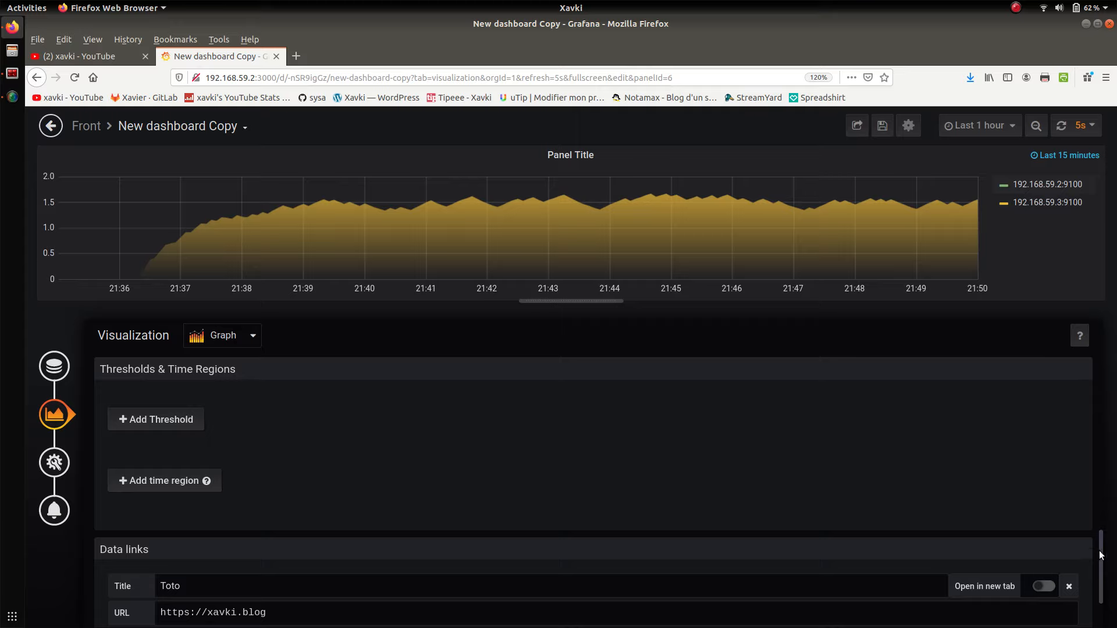
scroll(1099, 605, "down", 3)
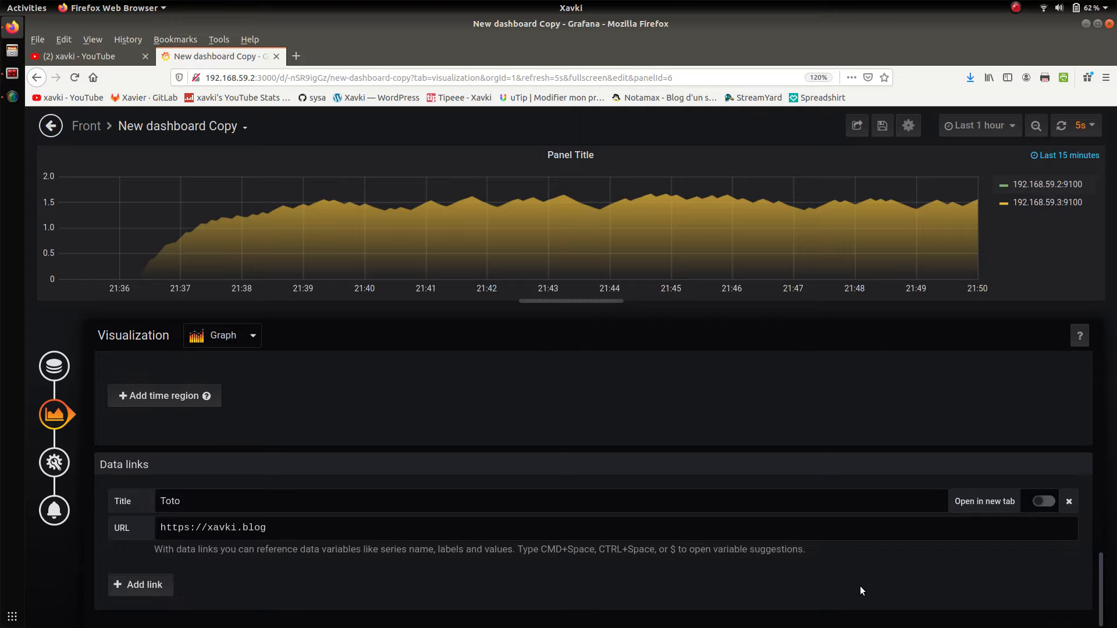
left_click(1044, 502)
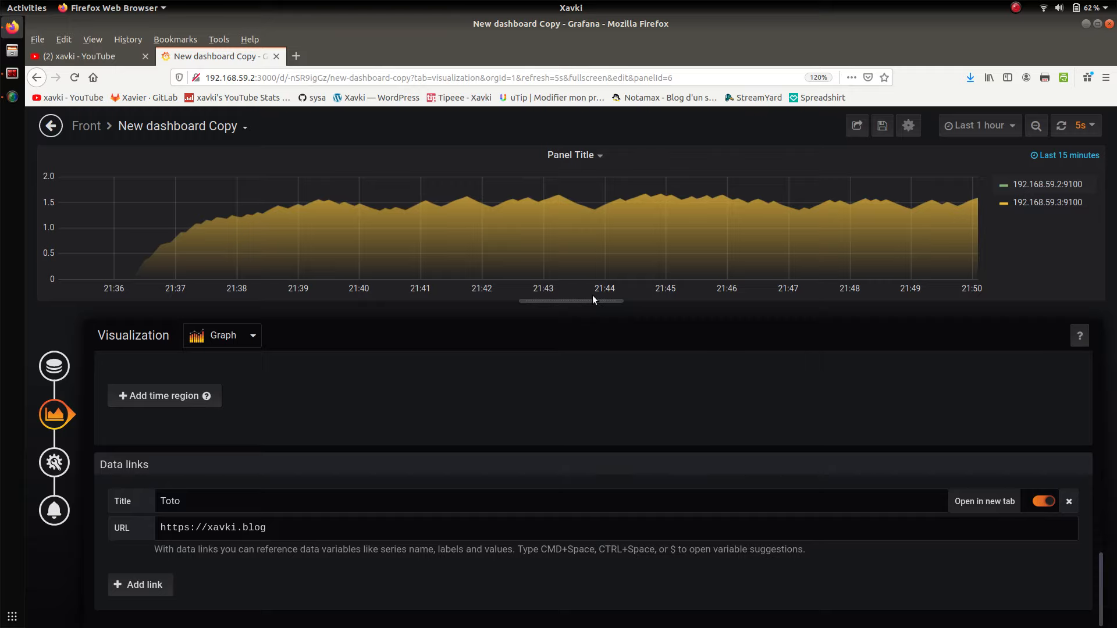
- Save the dashboard with the edited graph panel and return to the dashboard view
left_click_drag(592, 300, 601, 361)
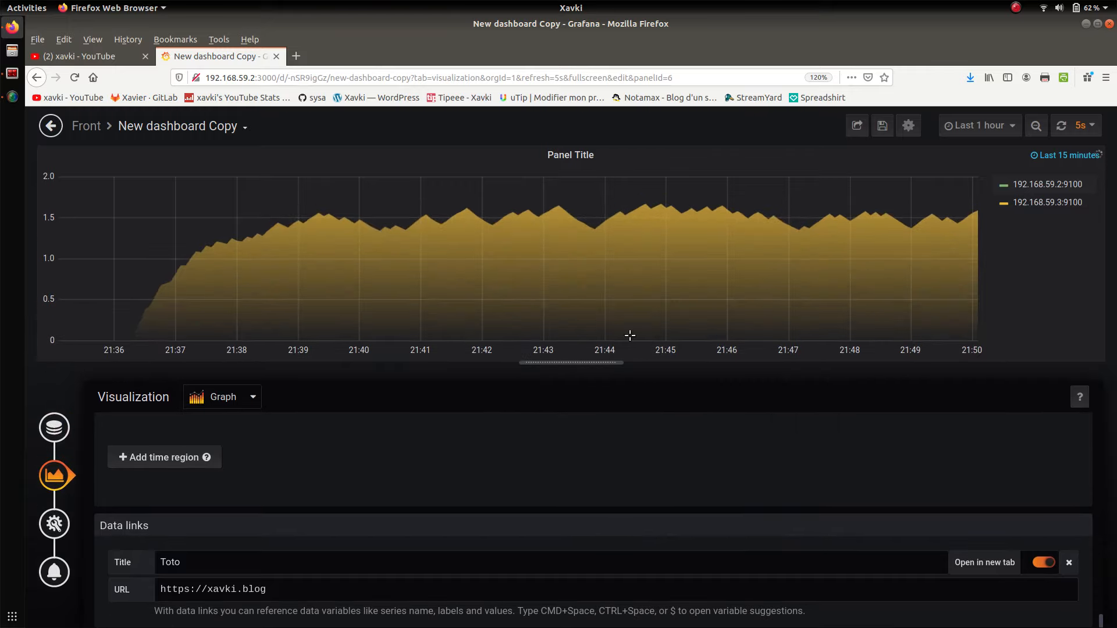
left_click(880, 122)
left_click(531, 282)
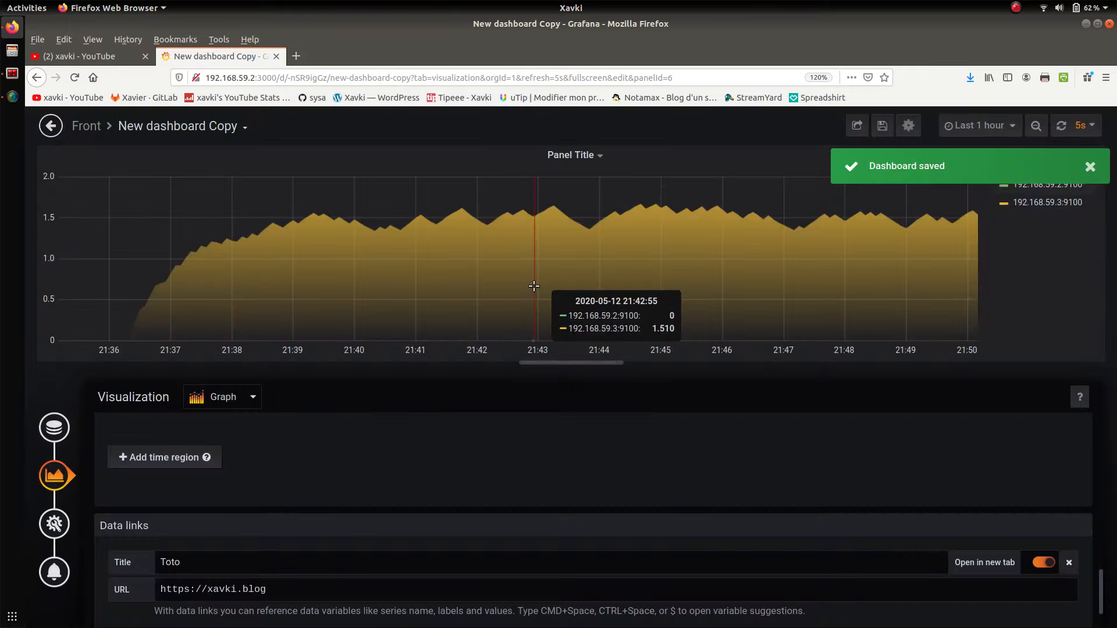
left_click(51, 126)
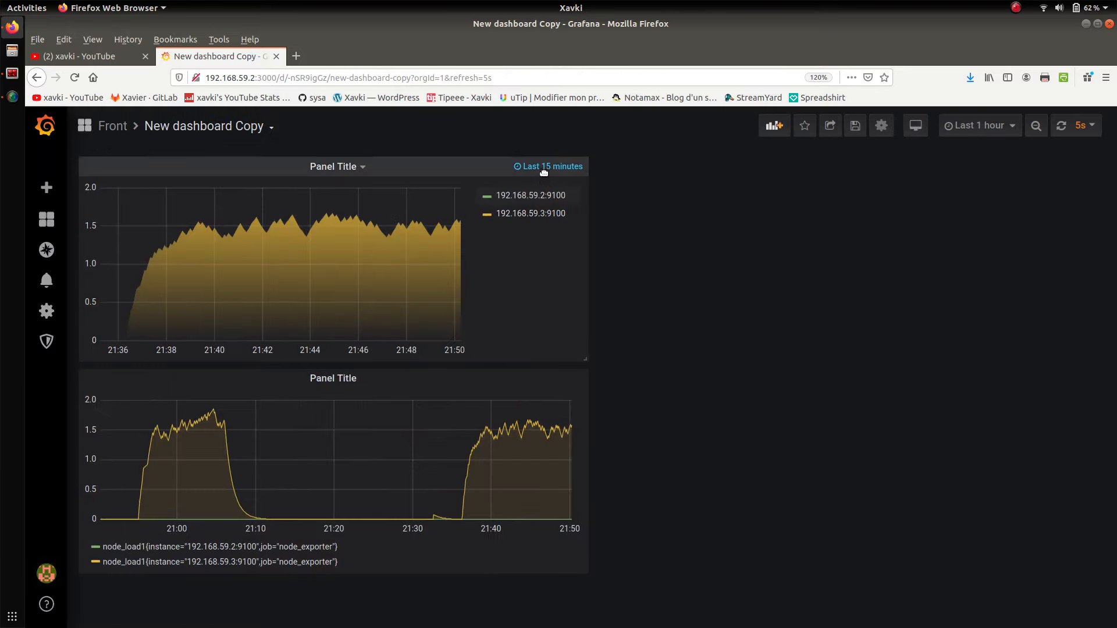
- Open the upper graph panel for editing again to view its query settings
left_click(346, 168)
left_click(345, 207)
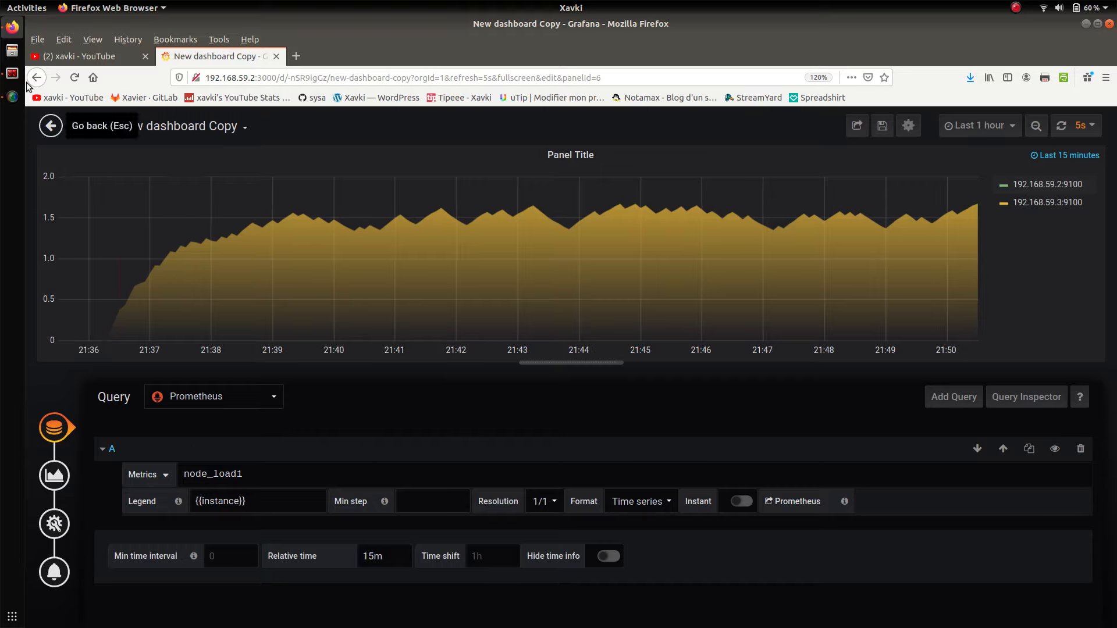
left_click(11, 95)
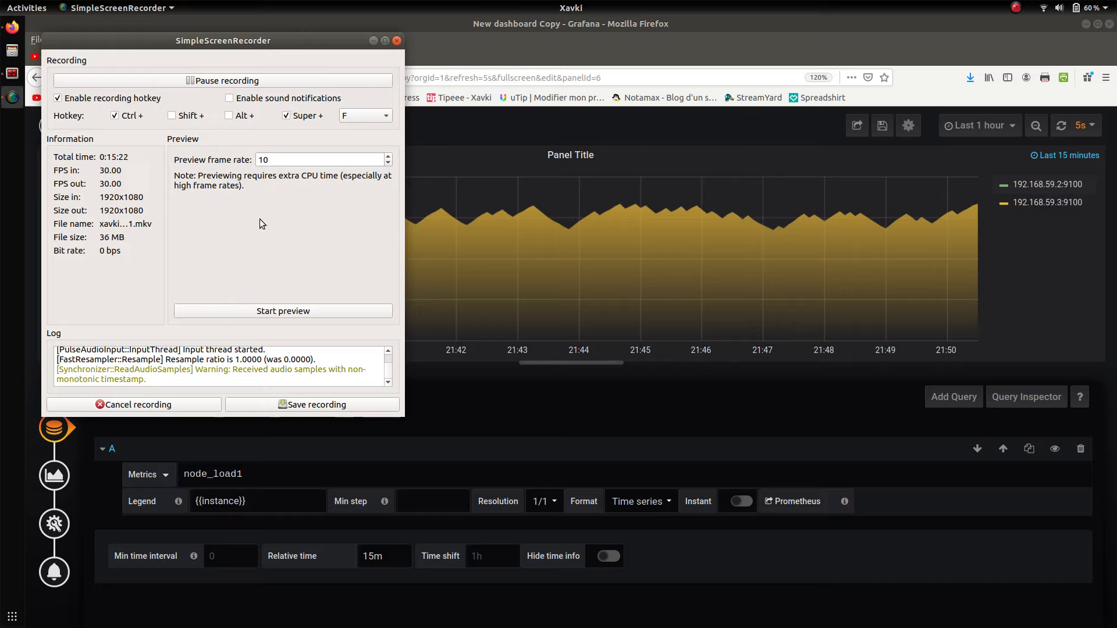